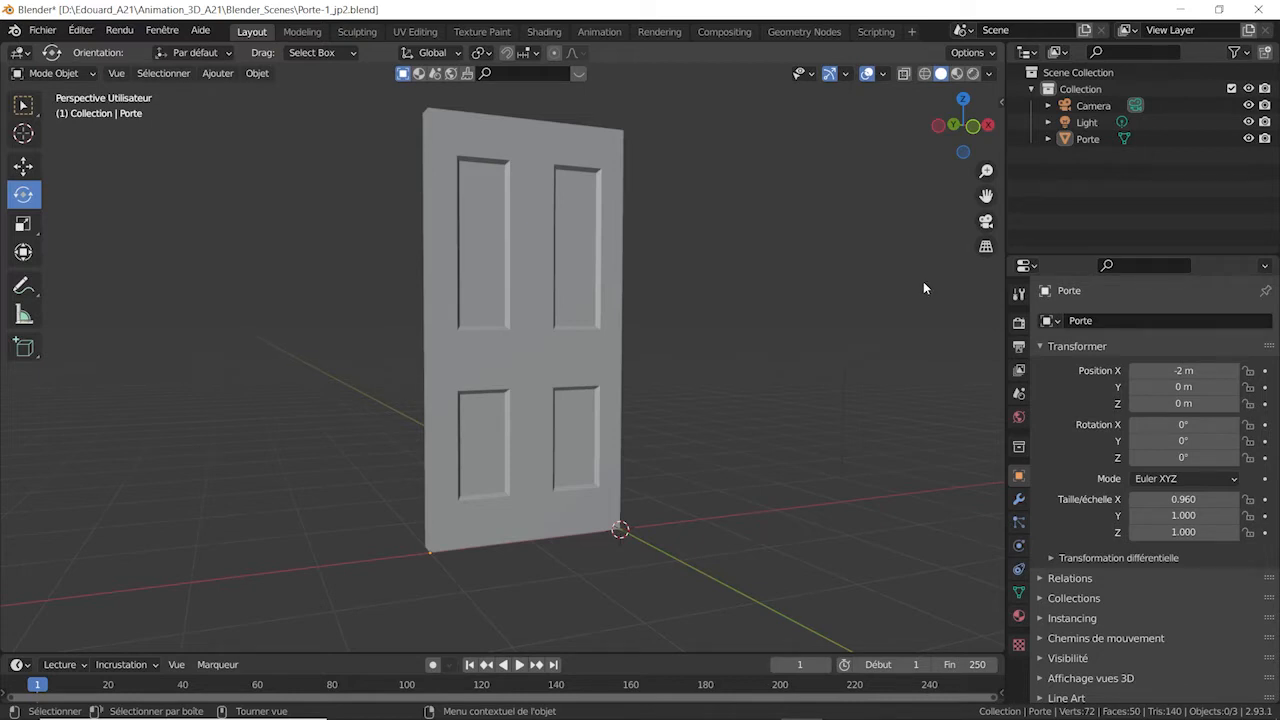
Step: Compare the door in wireframe and solid viewport shading
click(925, 73)
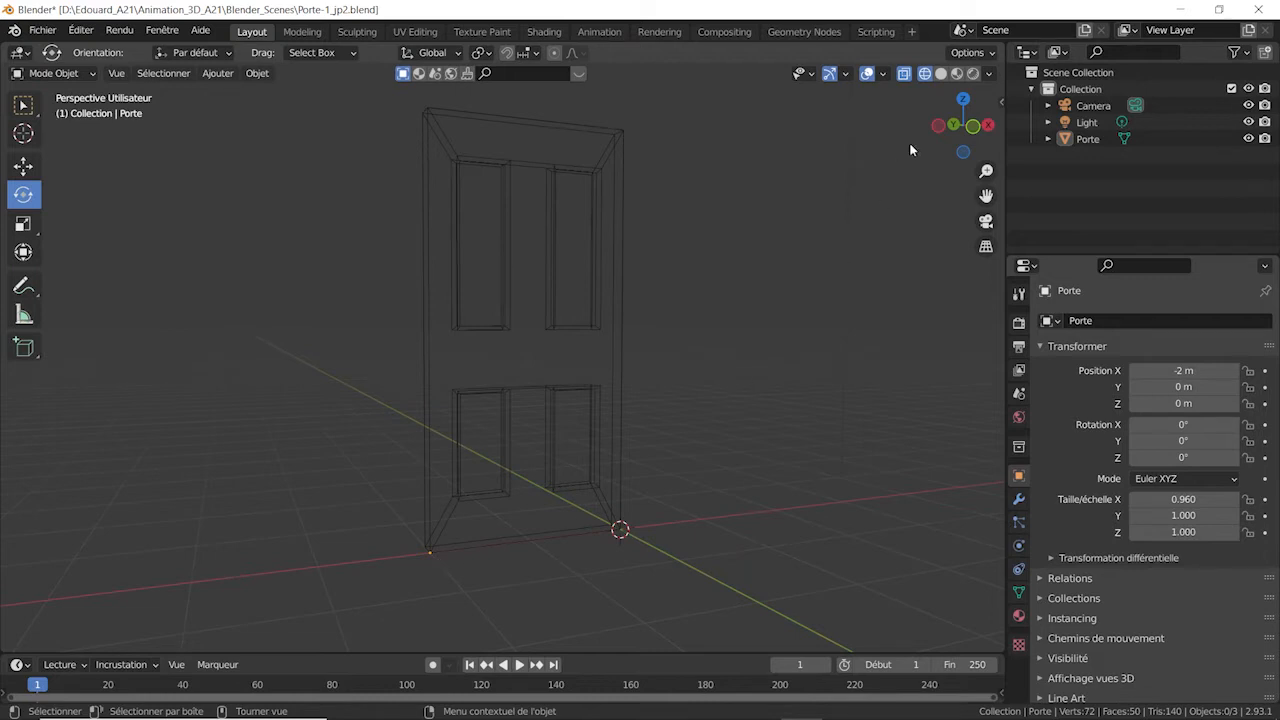
click(940, 76)
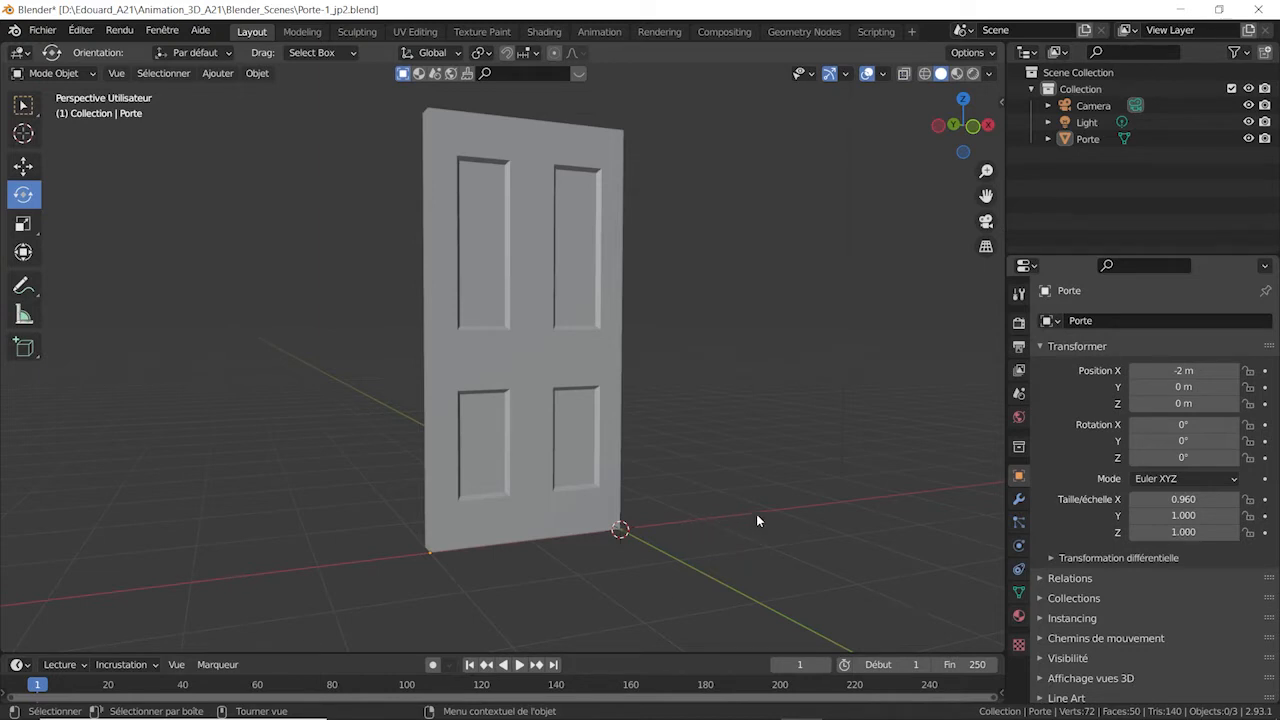
middle_drag(756, 514, 737, 313)
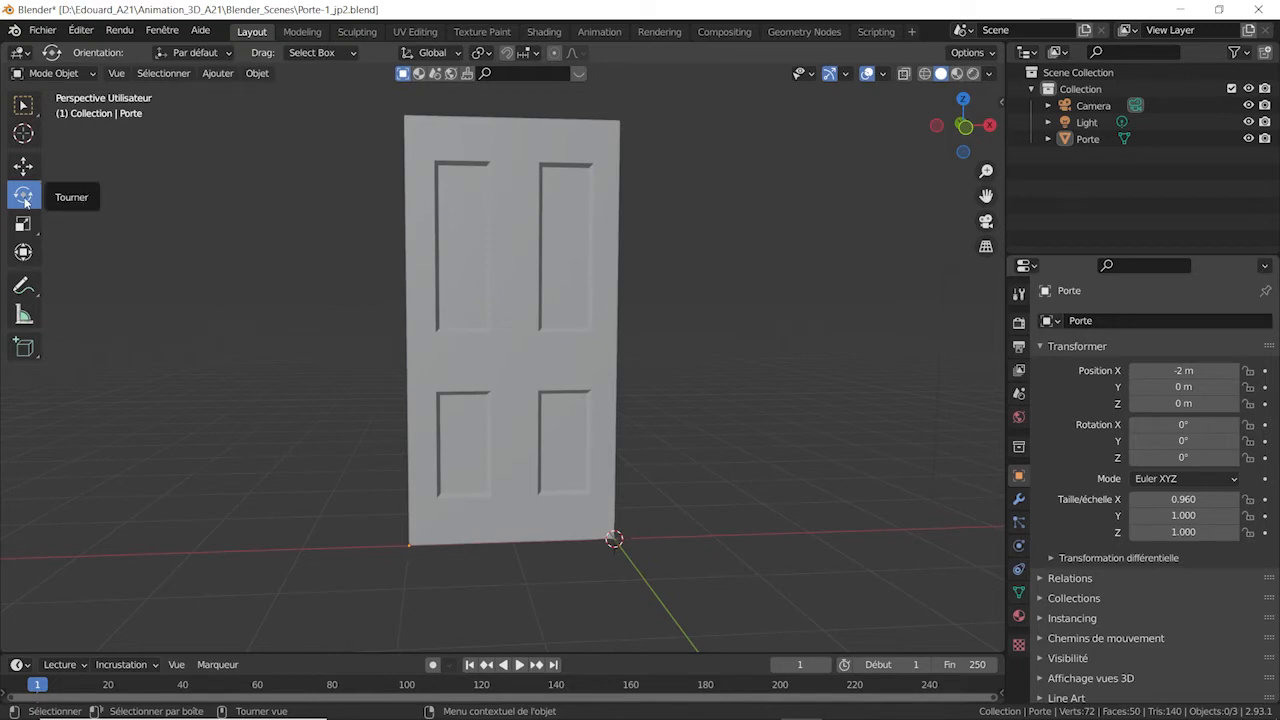
Step: Select the door and try rotating it around the Z axis at its origin
click(425, 256)
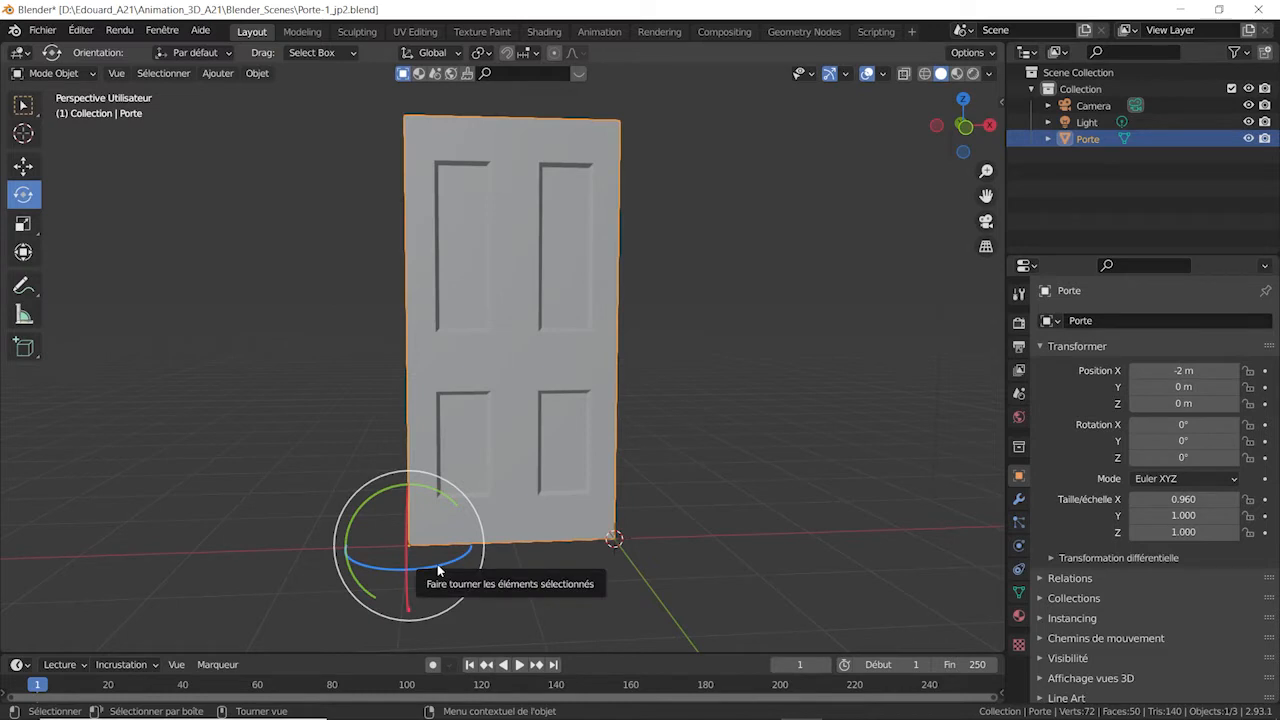
drag(437, 564, 456, 545)
right_click(456, 545)
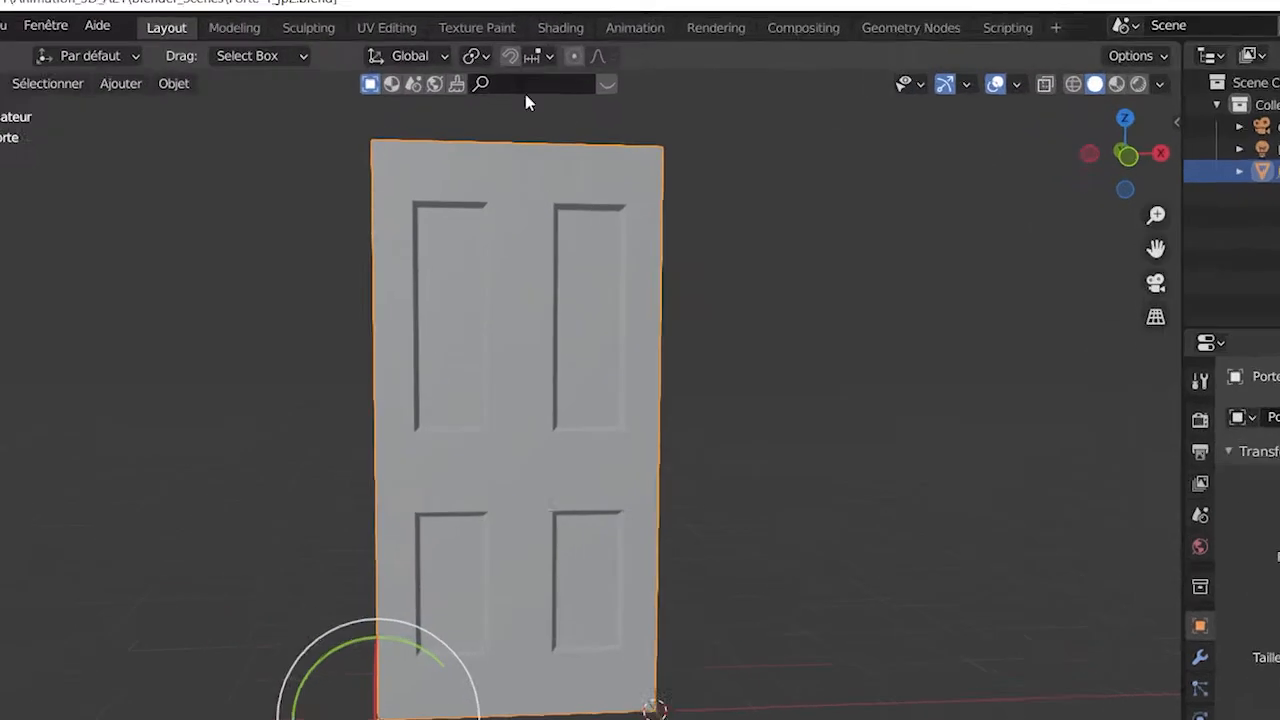
Step: Try the Origines individuelles pivot point and set the transform pivot to Élément actif
click(477, 60)
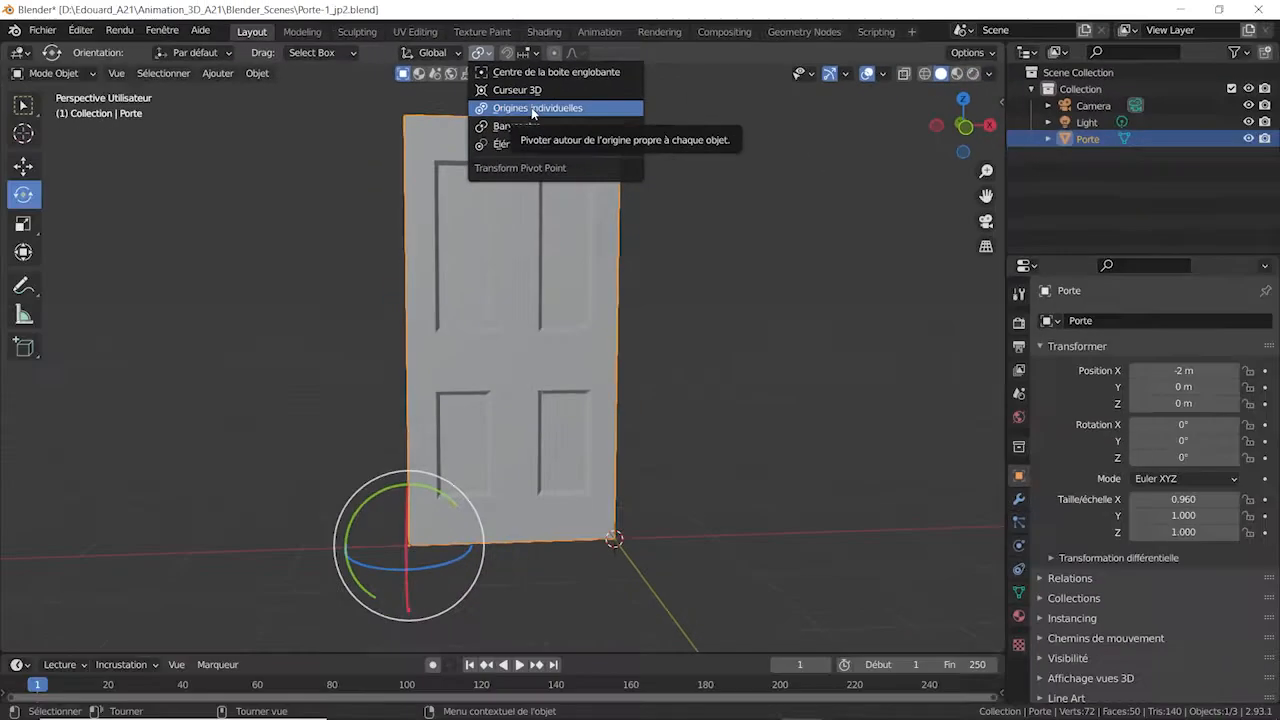
click(565, 172)
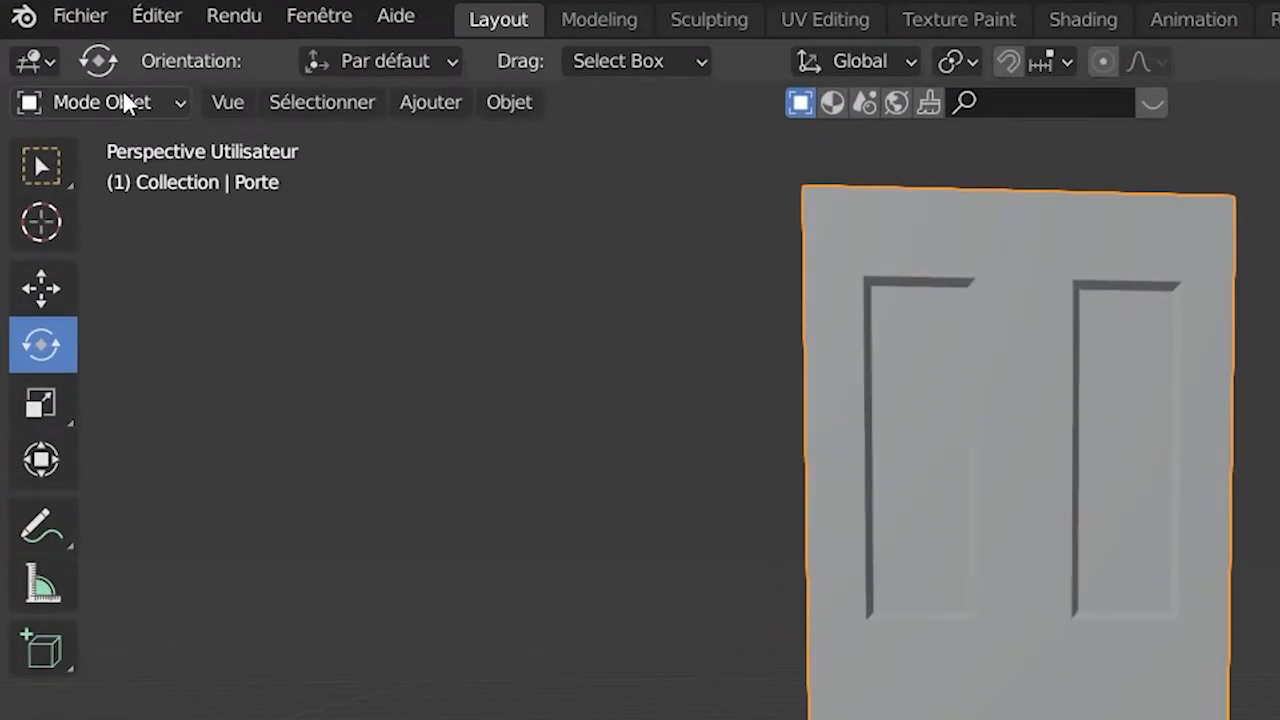
click(966, 64)
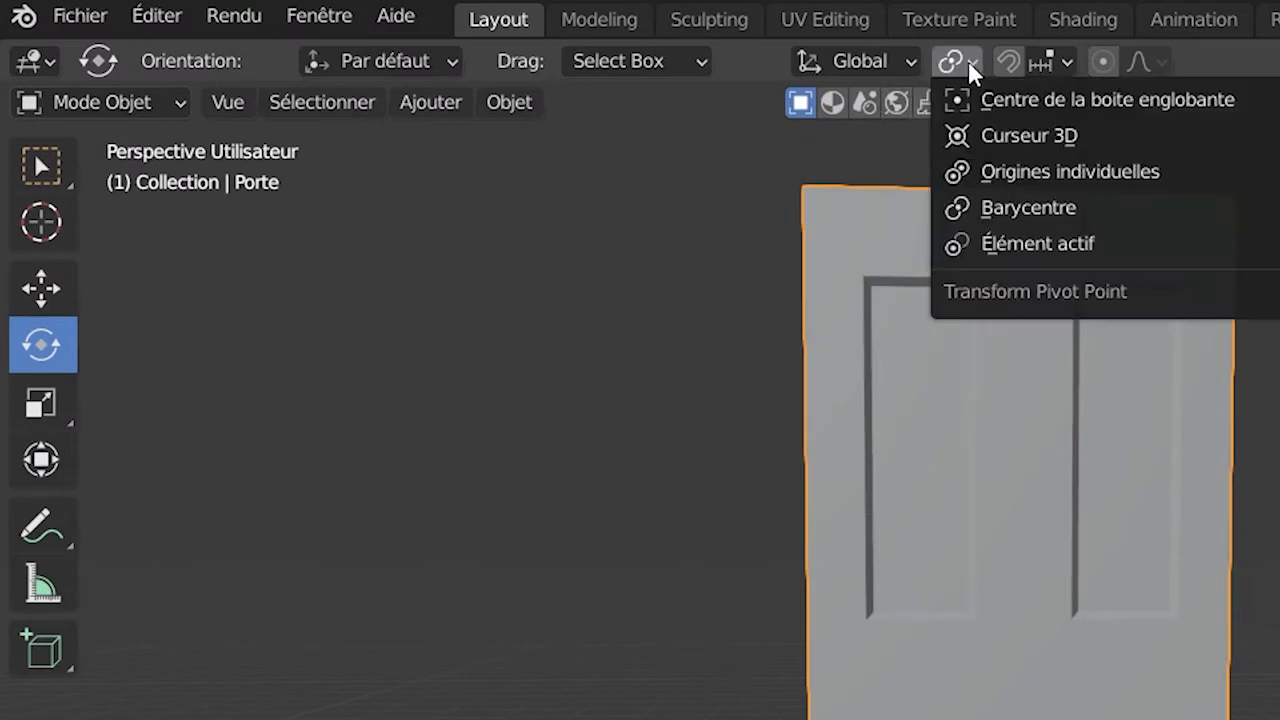
click(1020, 168)
click(972, 62)
click(993, 246)
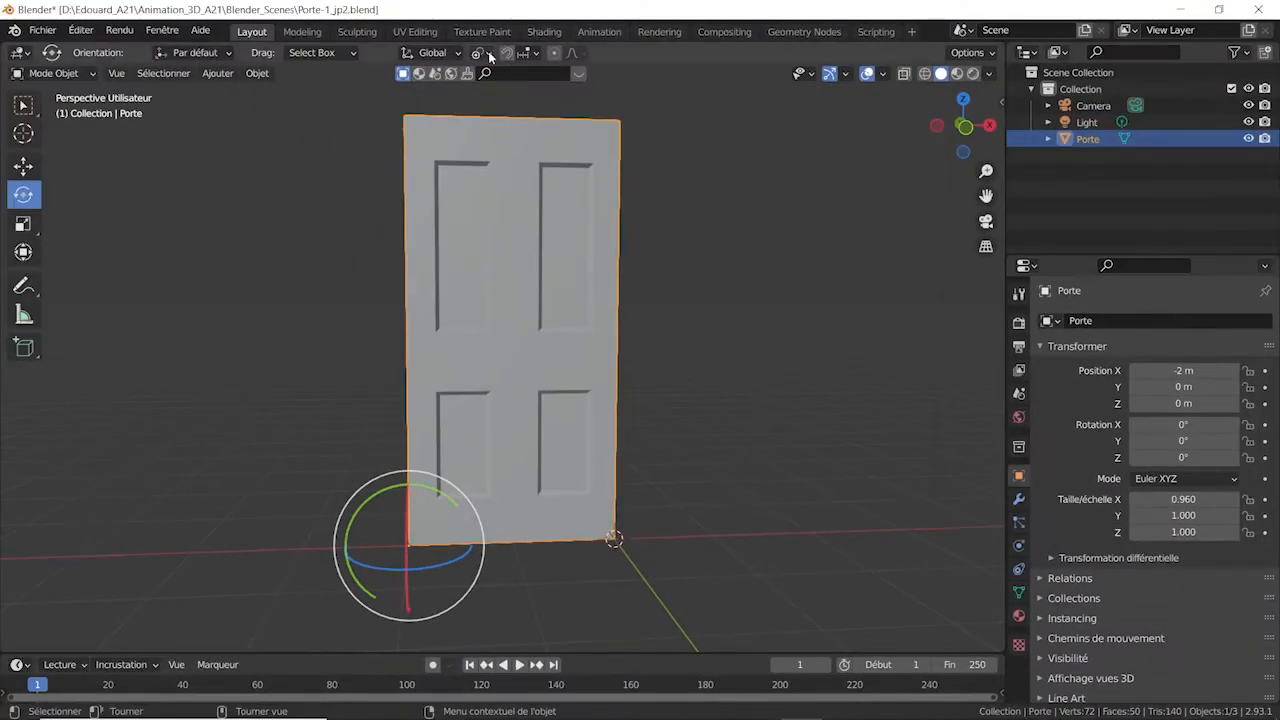
Step: Set the transform pivot to Curseur 3D and try rotating the door around the Z axis
click(488, 53)
click(499, 88)
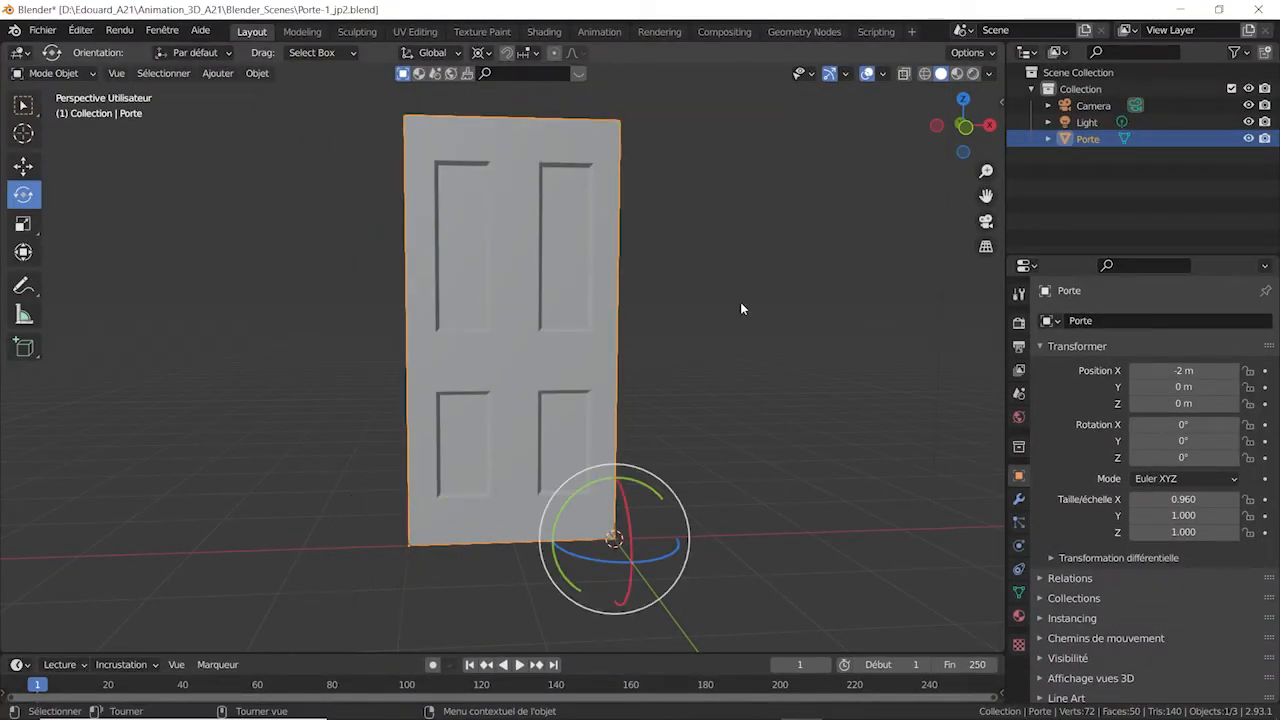
drag(651, 571, 660, 546)
key(Escape)
Step: Widen the door along X from the 3D cursor to a scale of about 2.109
click(23, 223)
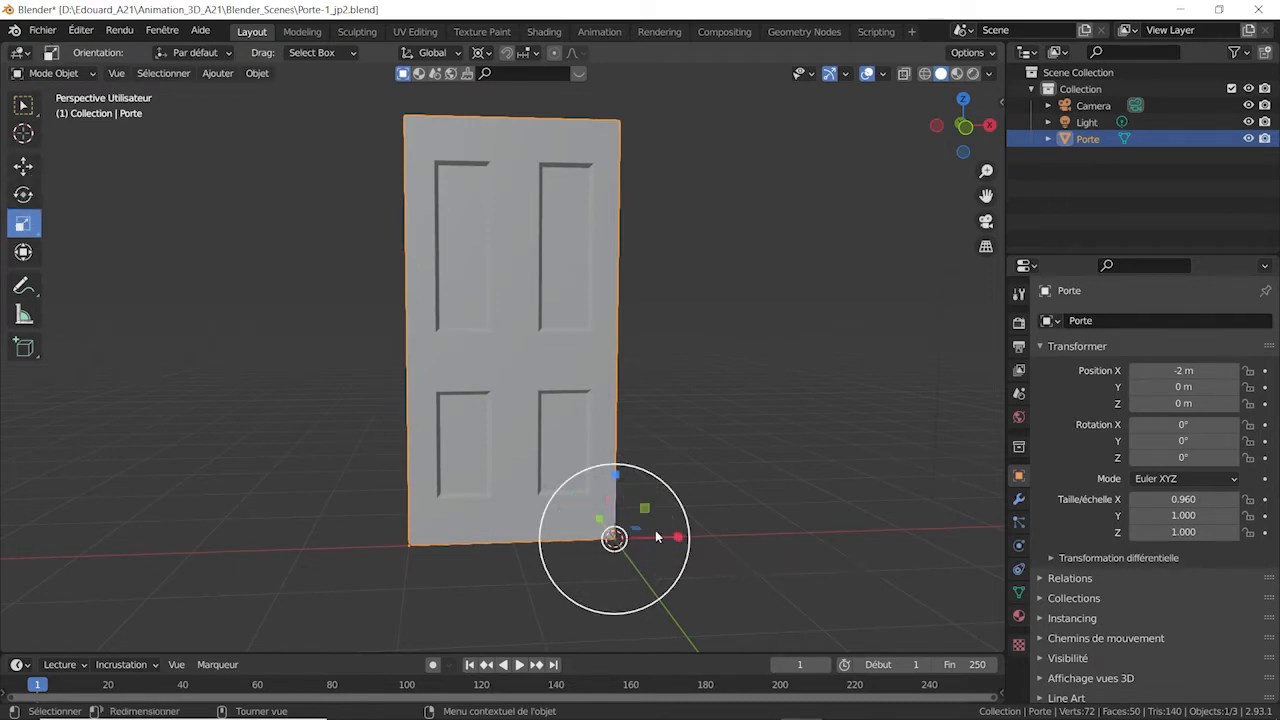
drag(678, 538, 758, 531)
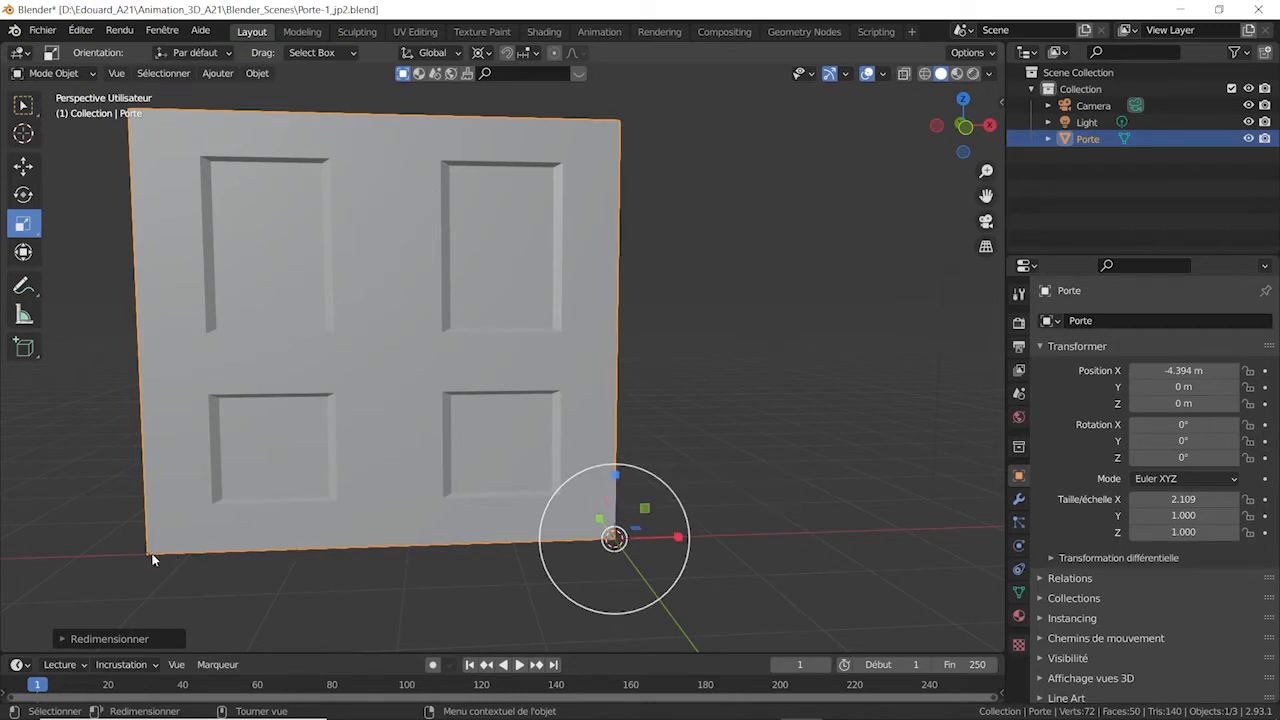
Step: Set the transform pivot back to Élément actif for rotation and undo the door's X scaling
click(23, 195)
click(505, 57)
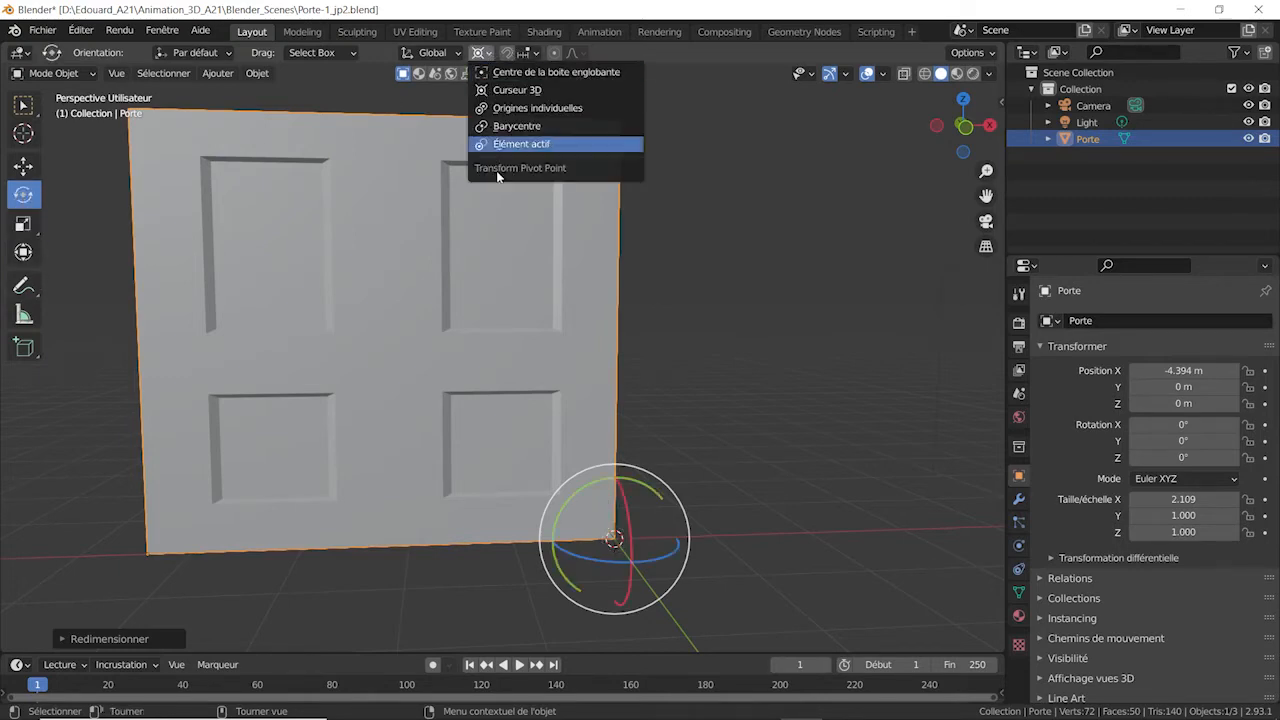
click(520, 143)
mouse_move(160, 562)
mouse_down()
mouse_move(140, 563)
mouse_move(206, 543)
mouse_move(171, 545)
mouse_move(191, 545)
mouse_move(180, 571)
mouse_up()
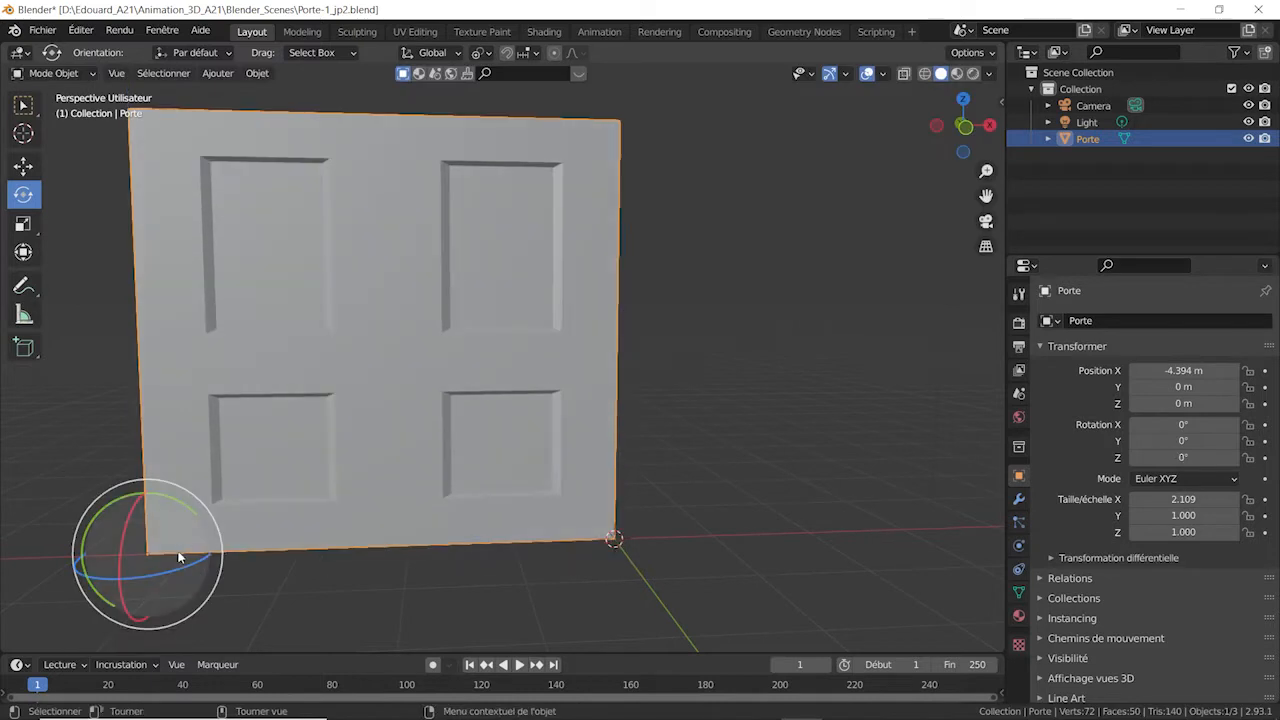
key(ctrl+z)
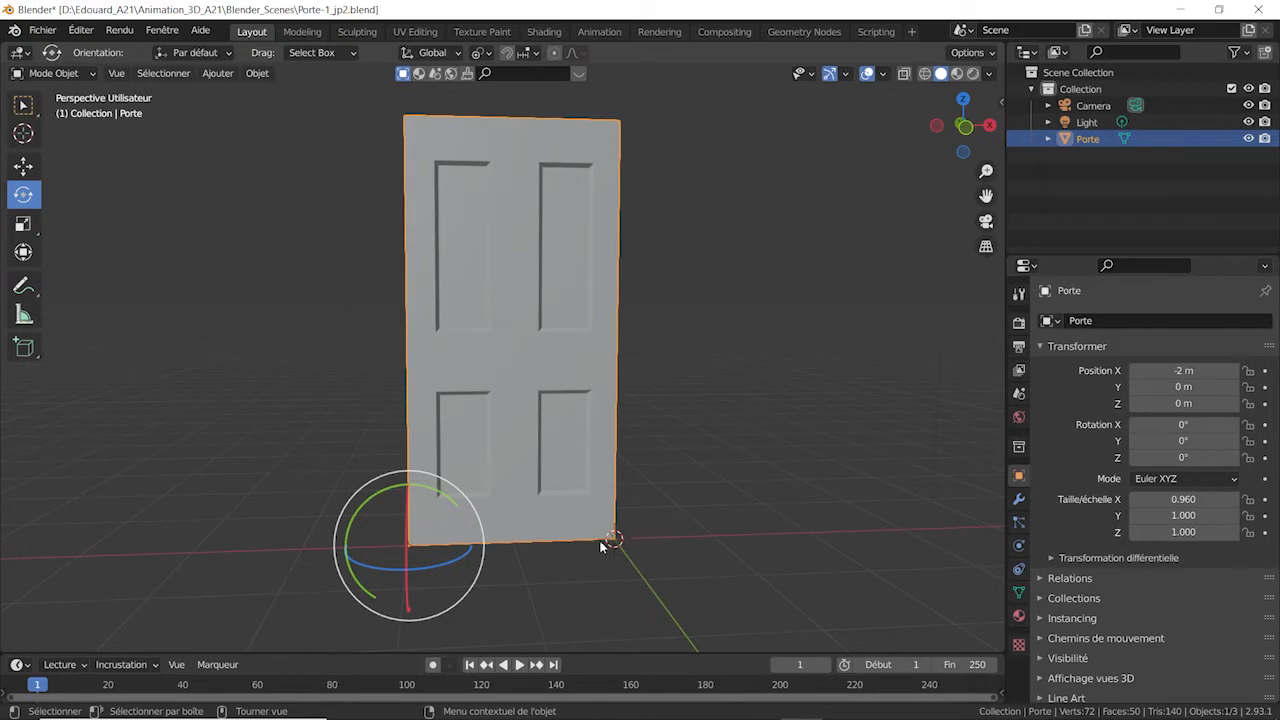
Step: Place the 3D cursor freely at several spots around the door with the Cursor tool
mouse_move(675, 480)
middle_down()
mouse_move(717, 471)
mouse_move(666, 491)
mouse_move(675, 499)
mouse_move(689, 477)
middle_up()
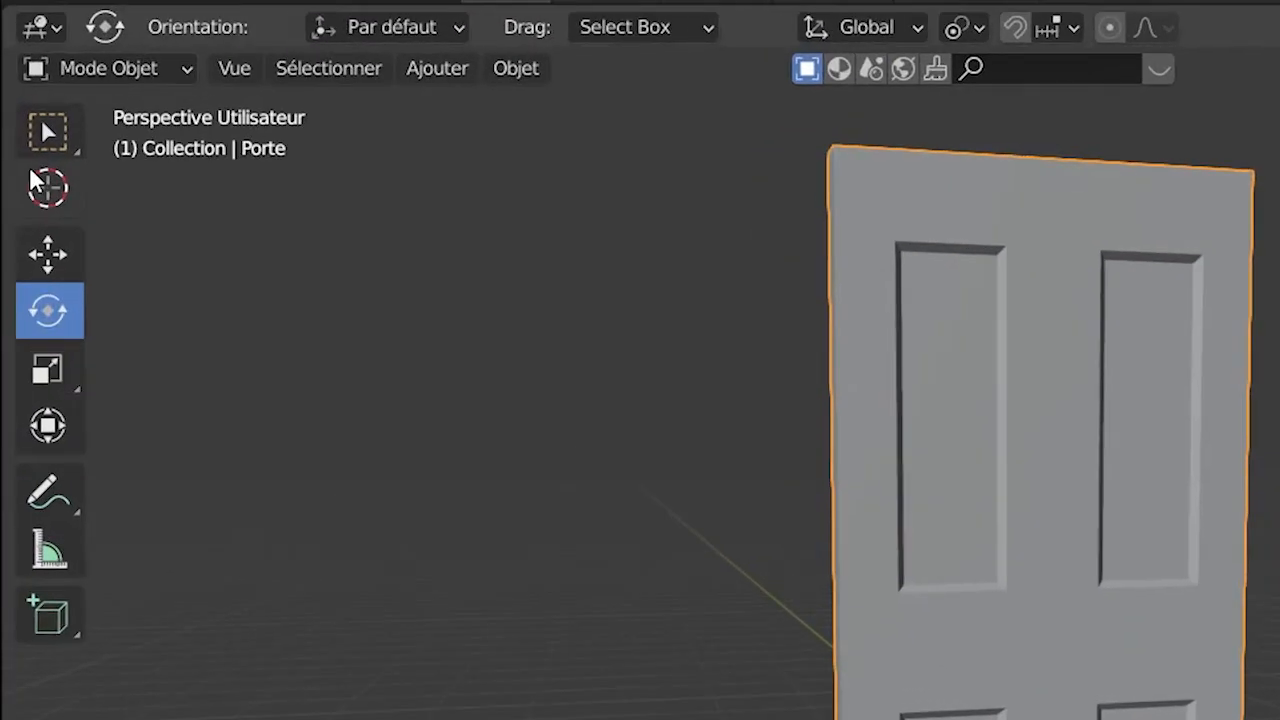
click(38, 186)
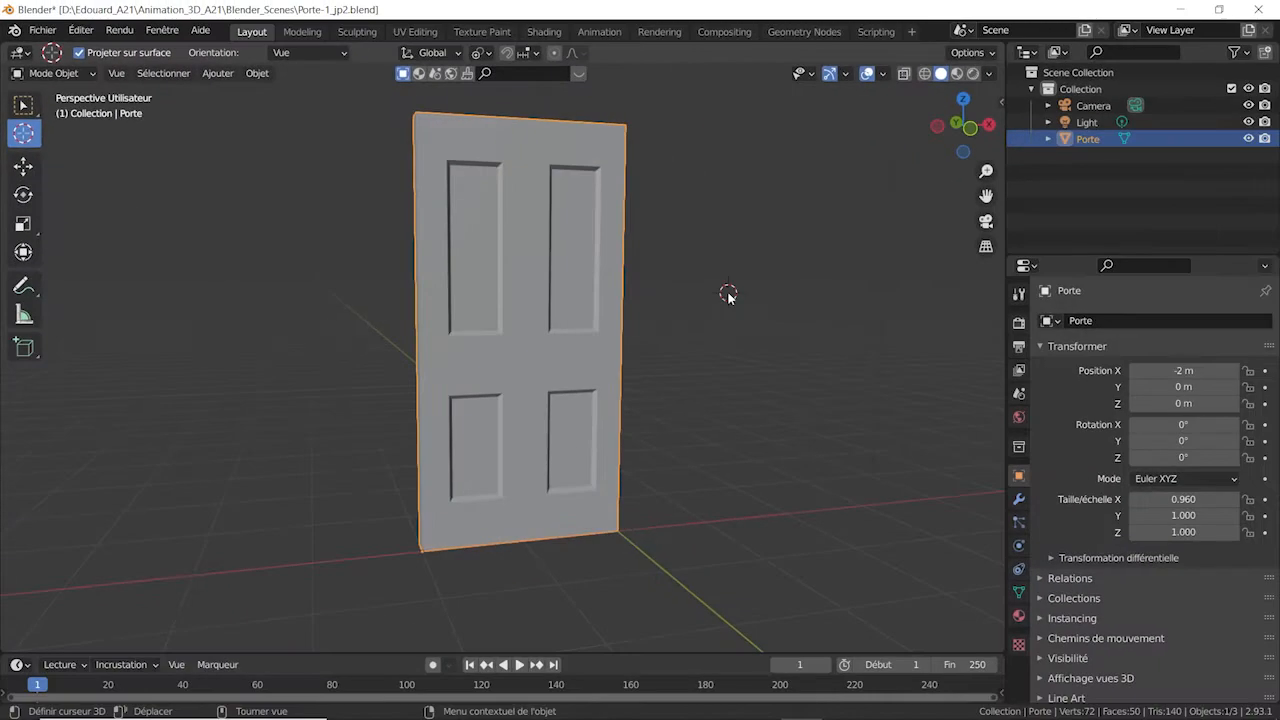
click(337, 243)
click(780, 414)
click(799, 249)
Step: Adjust the 3D cursor's position numerically to X 1.173 m, Y 0.6375 m and Z 3.458 m
middle_drag(727, 378, 715, 412)
click(1001, 102)
click(996, 193)
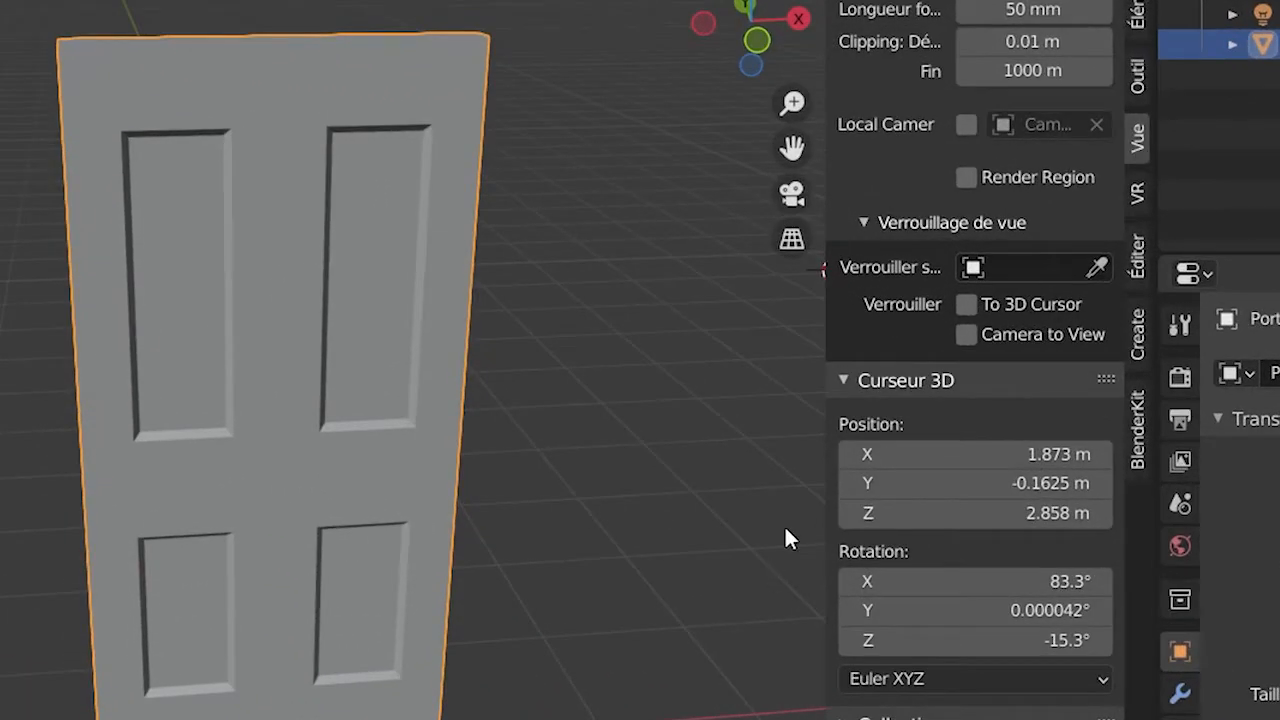
click(849, 380)
click(849, 380)
drag(980, 454, 1020, 513)
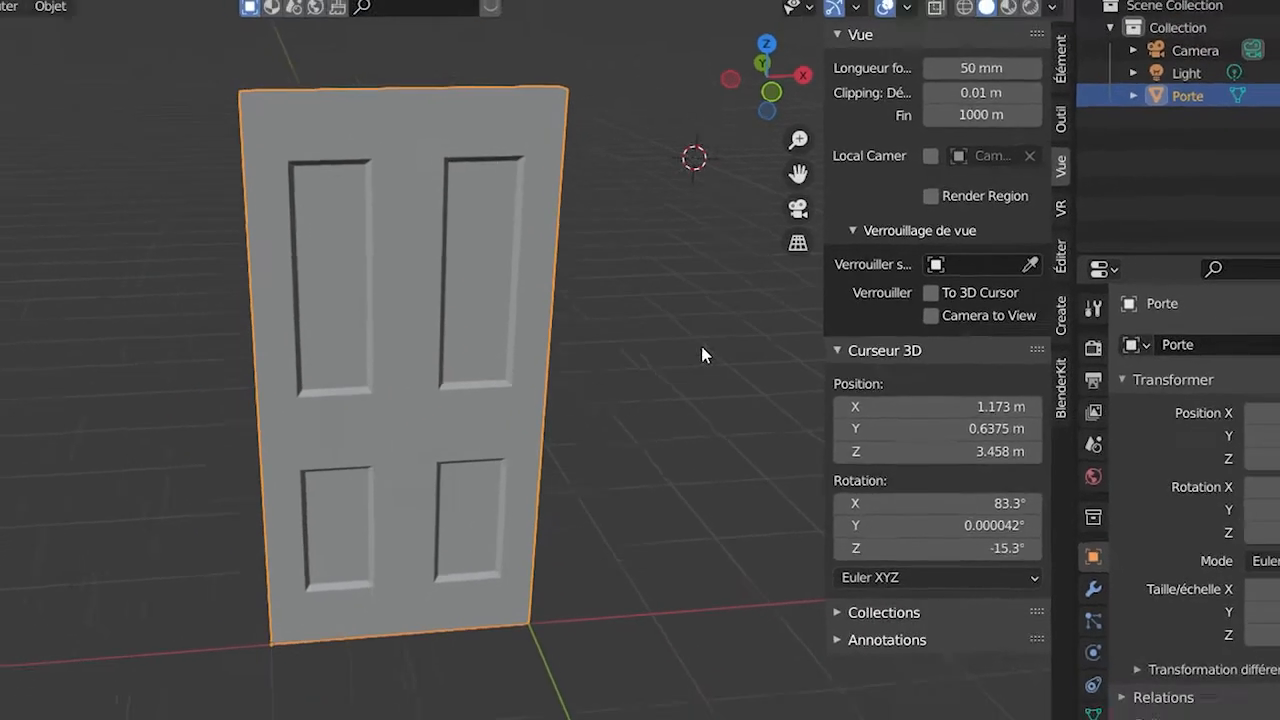
key(n)
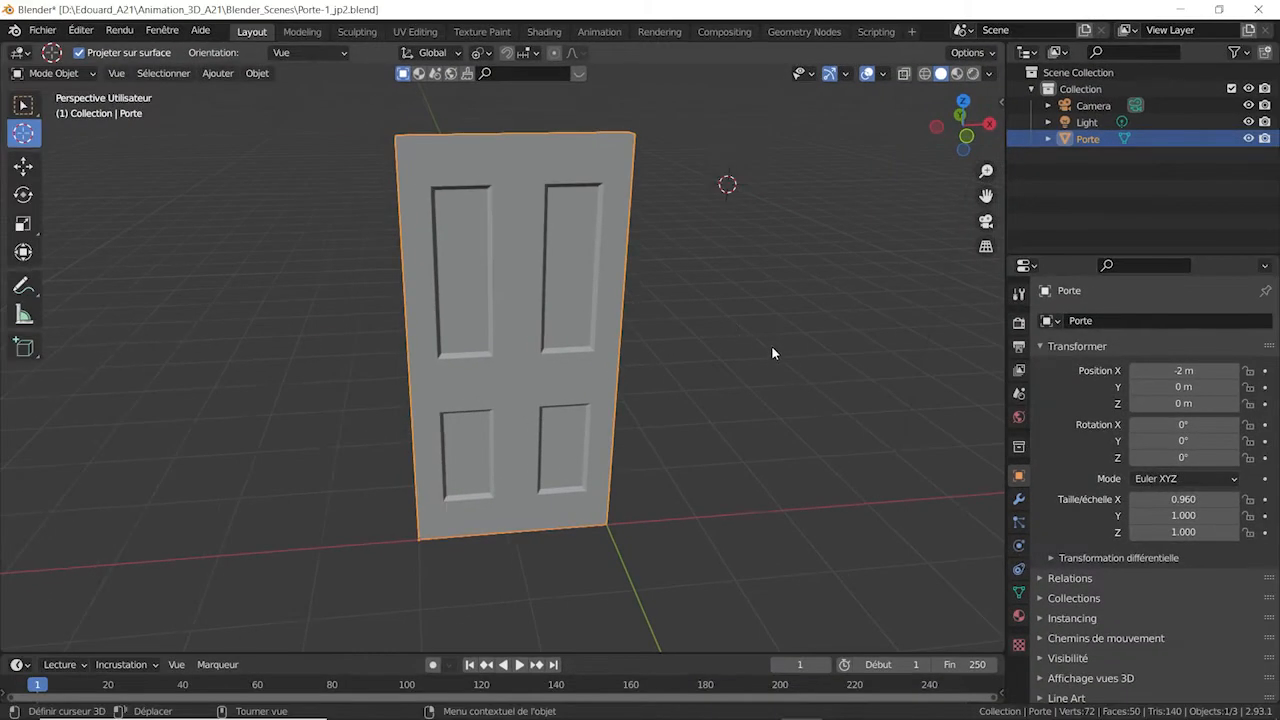
Step: Enter Edit Mode on the door and show its mesh in wireframe
middle_drag(718, 377, 744, 318)
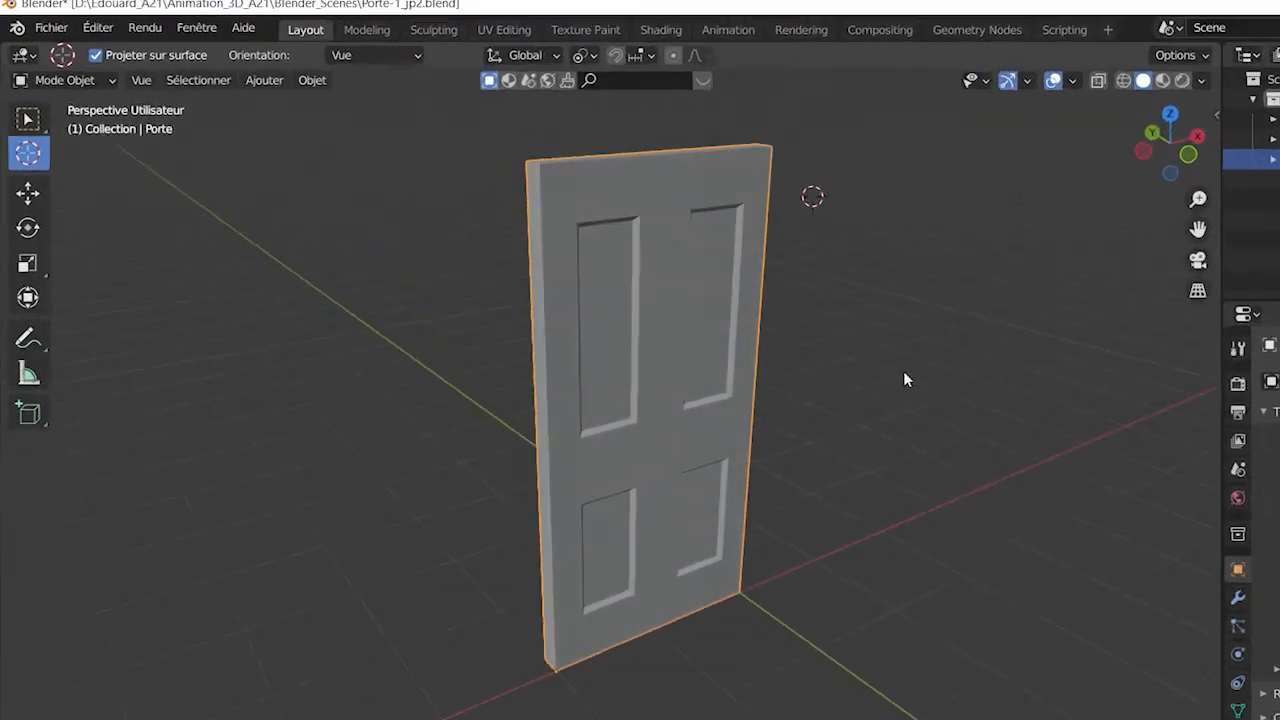
click(65, 80)
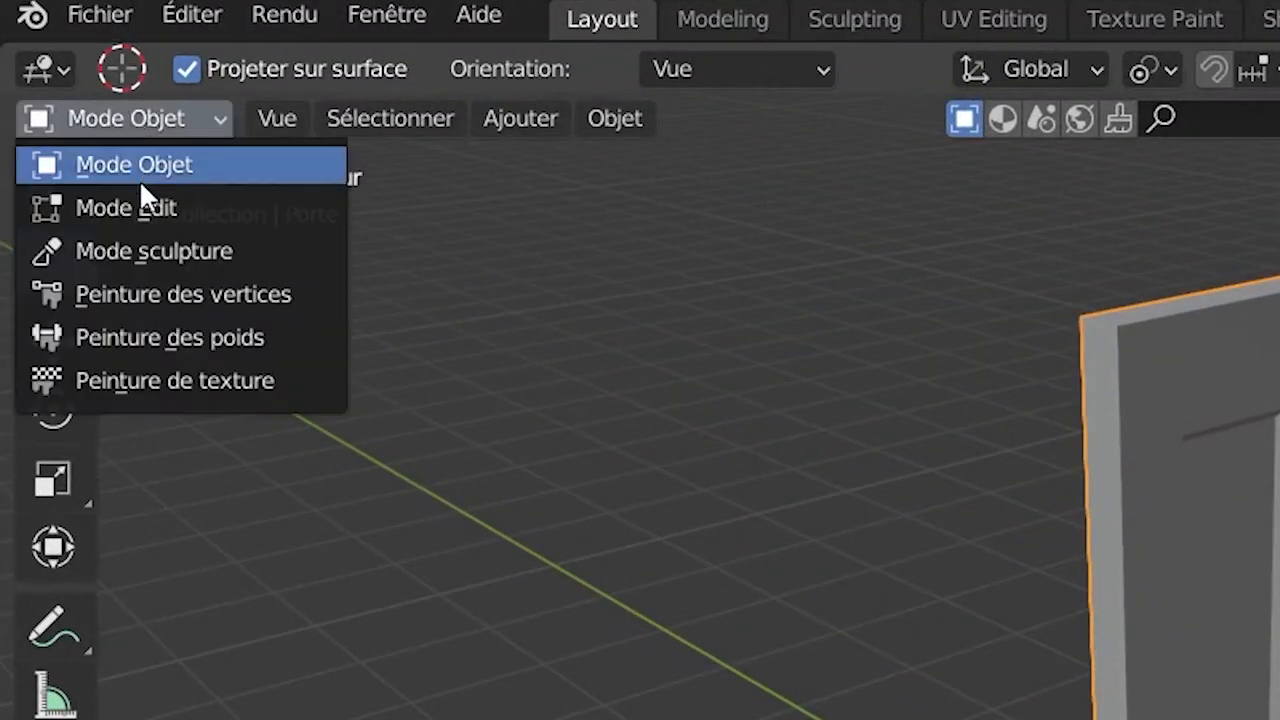
click(145, 207)
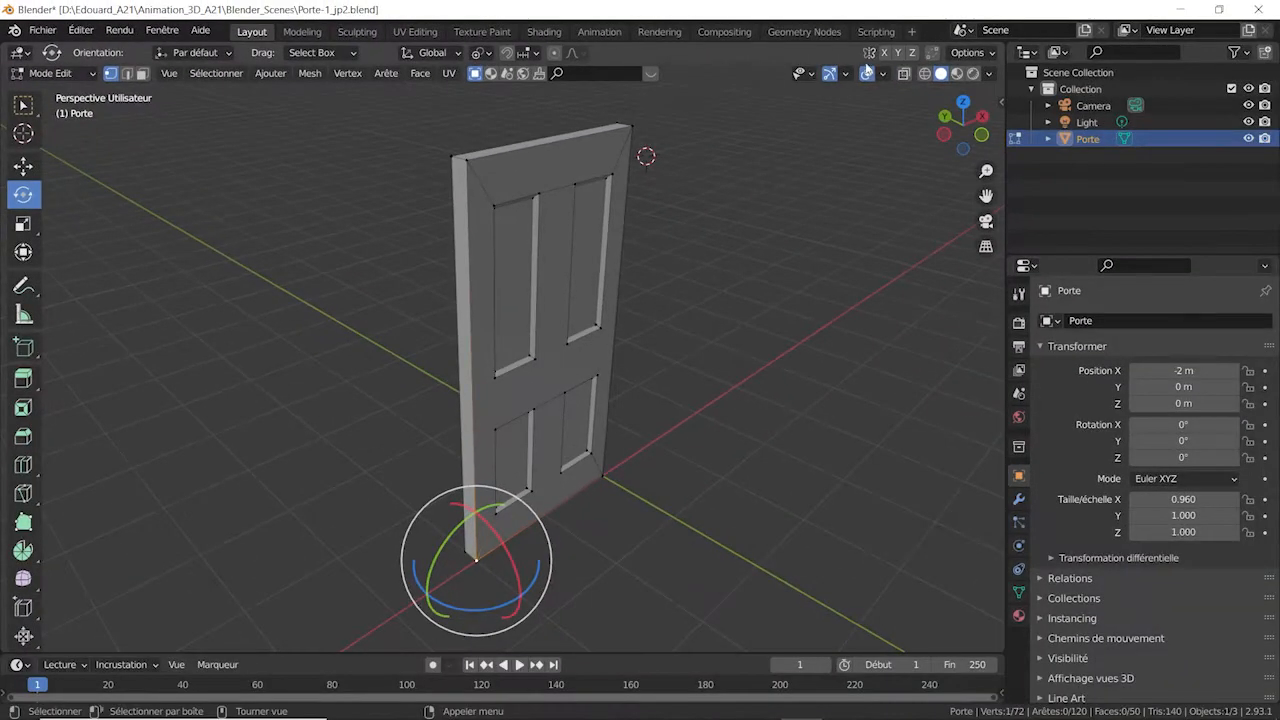
click(867, 73)
Step: Select the door's upper front corner vertex directly above its origin and snap the 3D cursor to it
scroll(560, 193, up, 3)
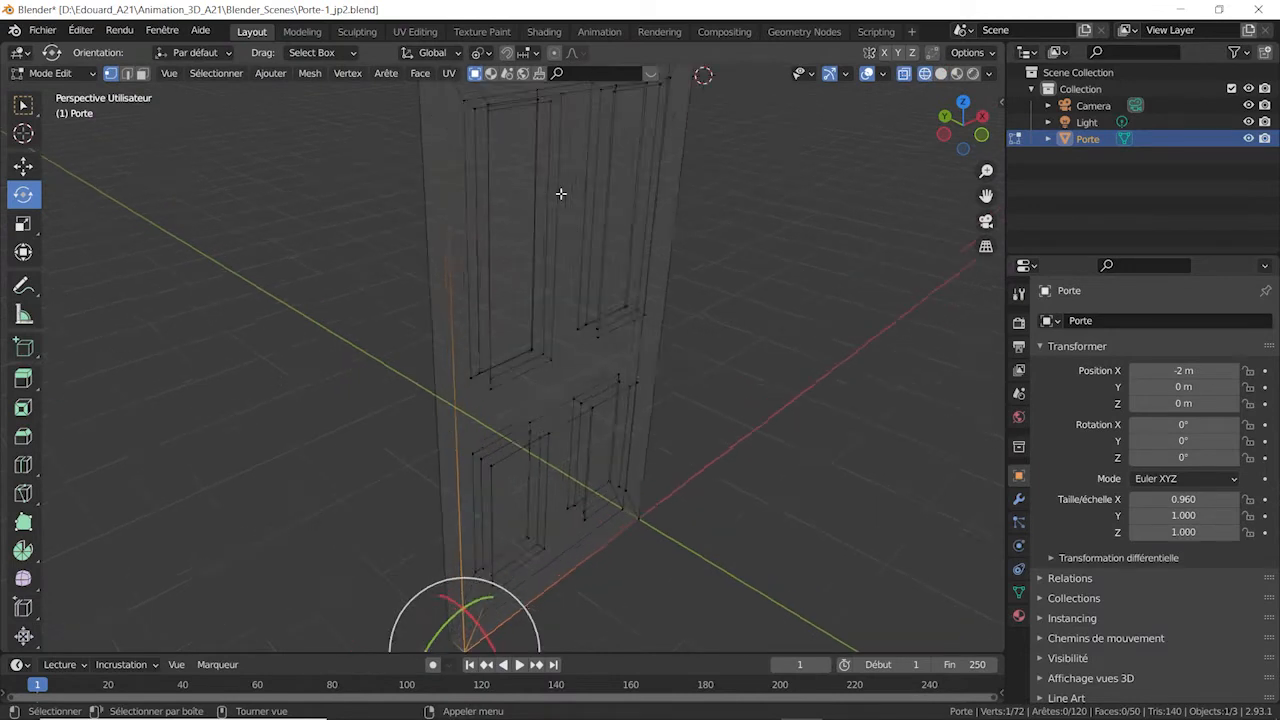
scroll(561, 192, down, 2)
shift+middle_drag(556, 162, 543, 220)
scroll(498, 208, up, 1)
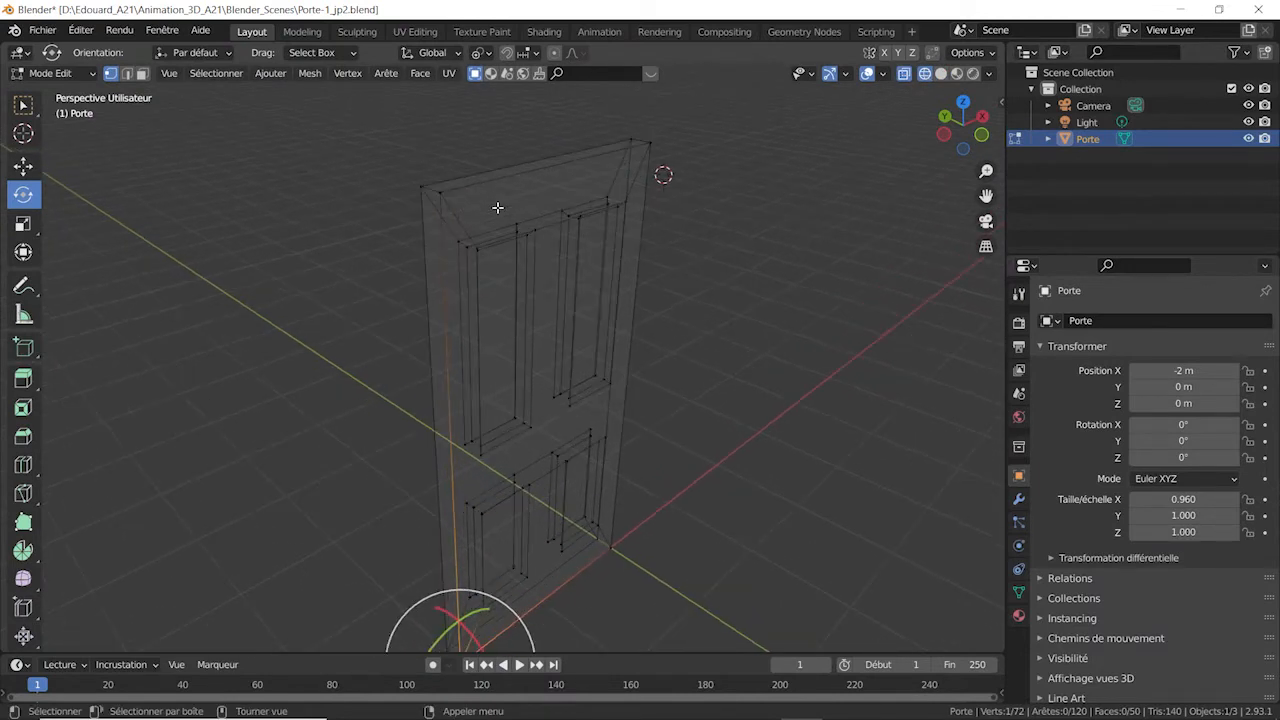
click(440, 192)
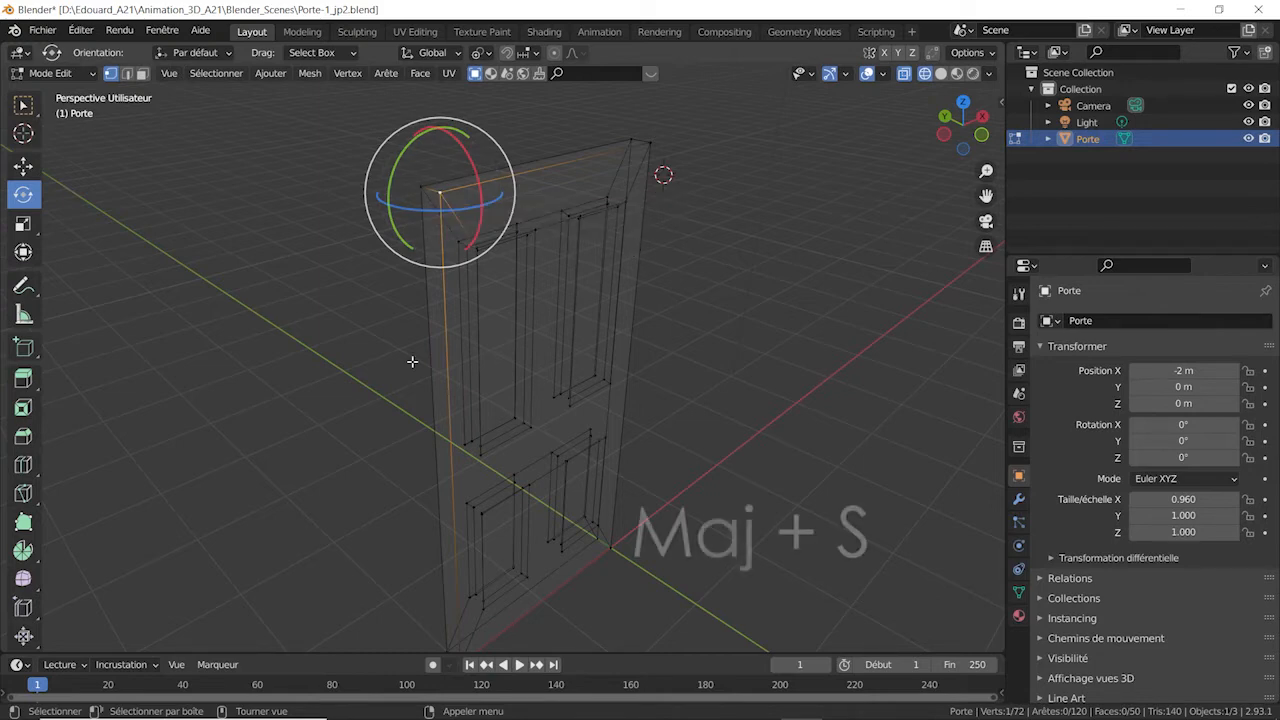
key(ctrl+s)
key(shift+s)
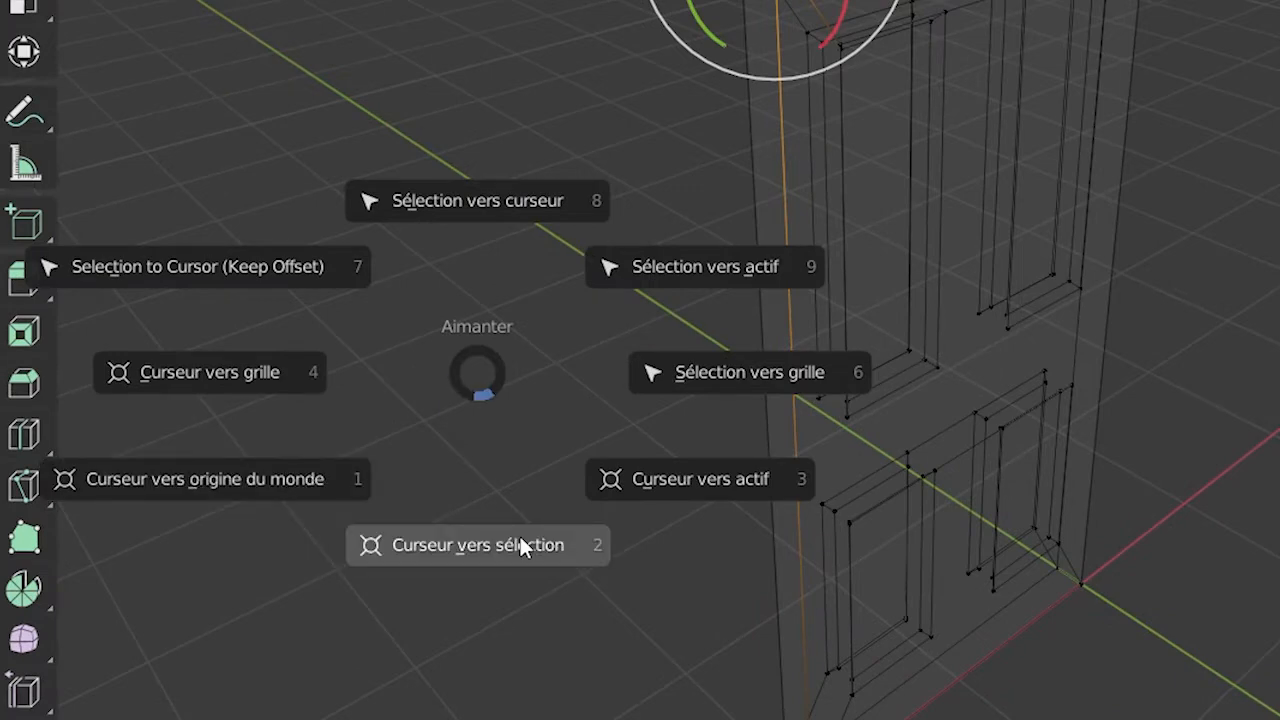
click(520, 540)
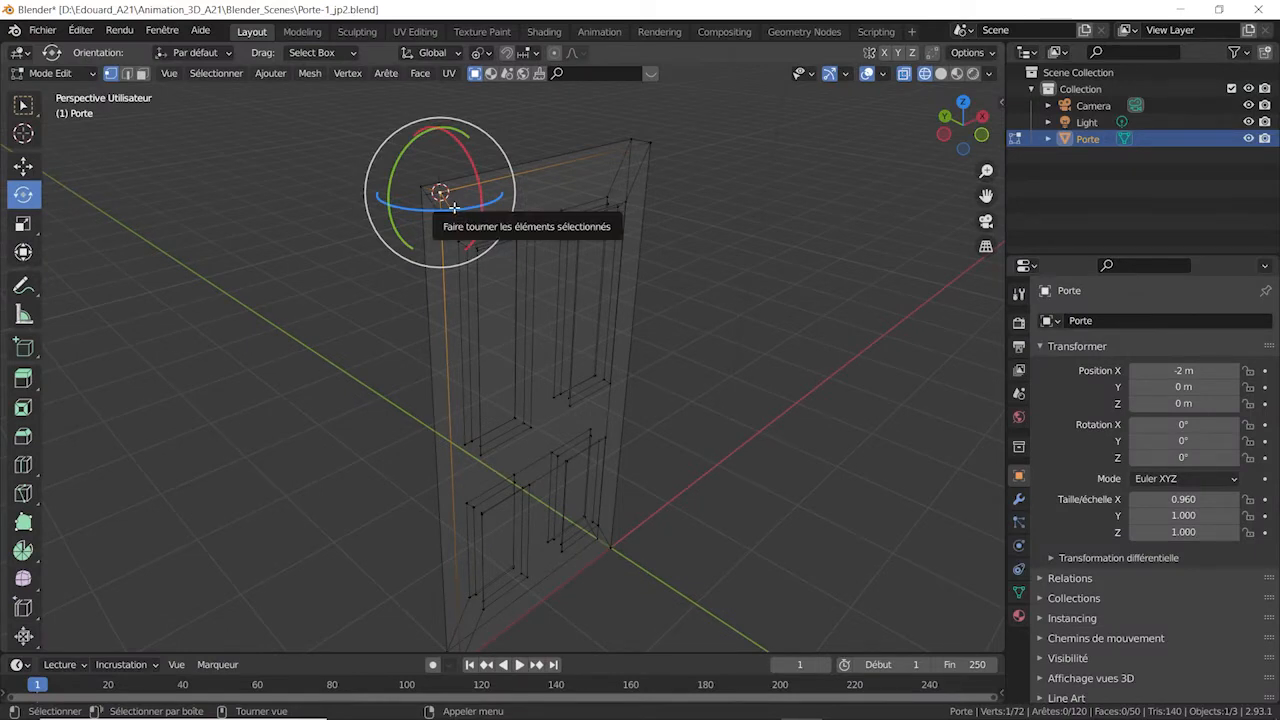
Step: Return to Object Mode and set the door's origin to the 3D cursor
click(52, 73)
click(57, 92)
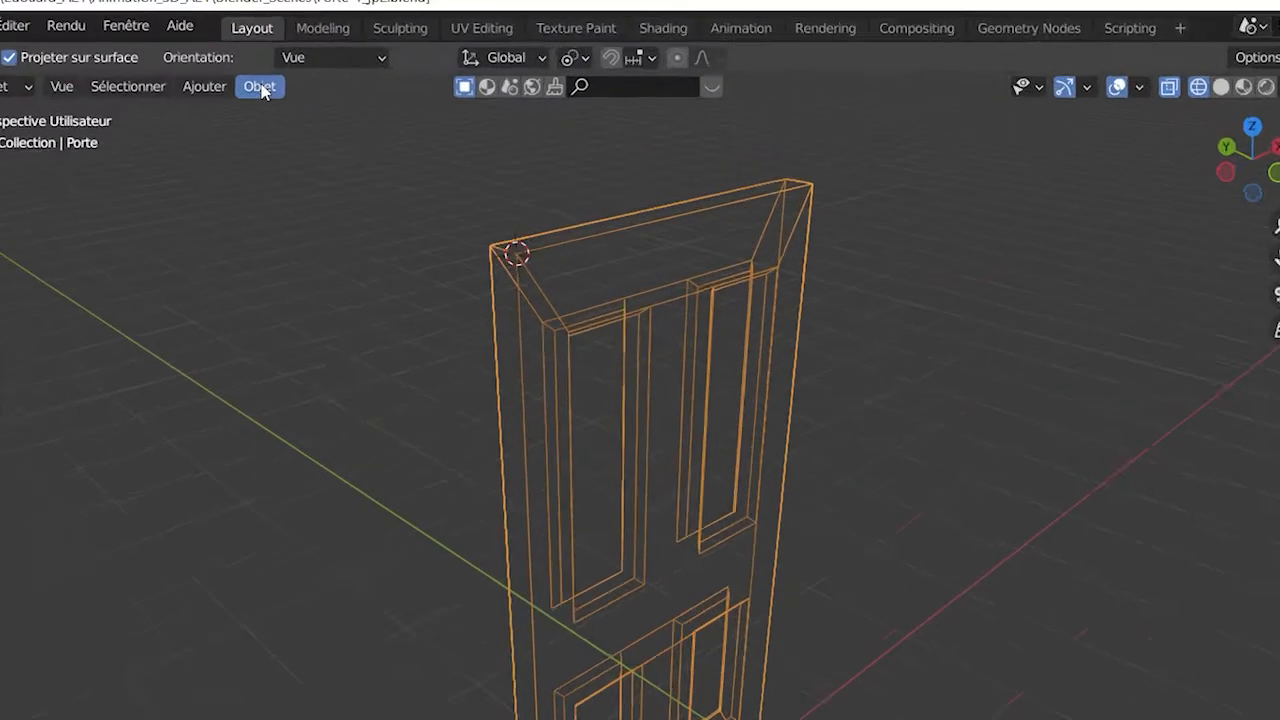
click(259, 87)
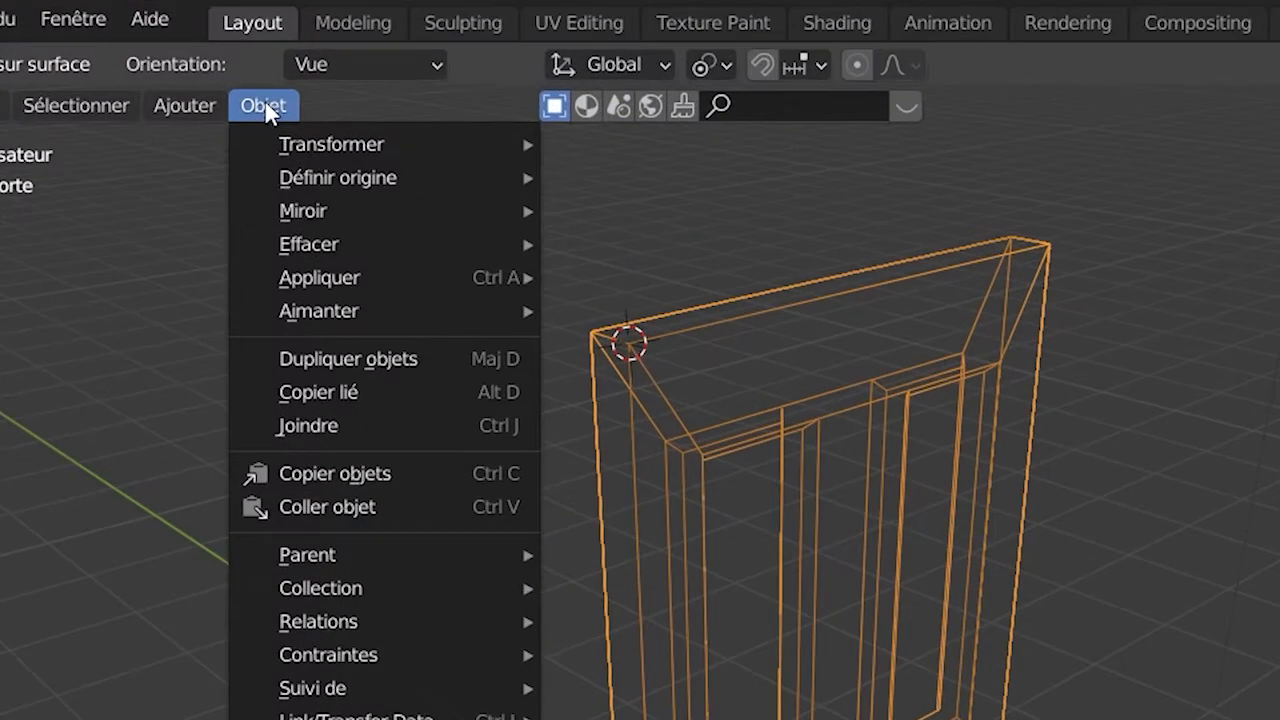
mouse_move(316, 182)
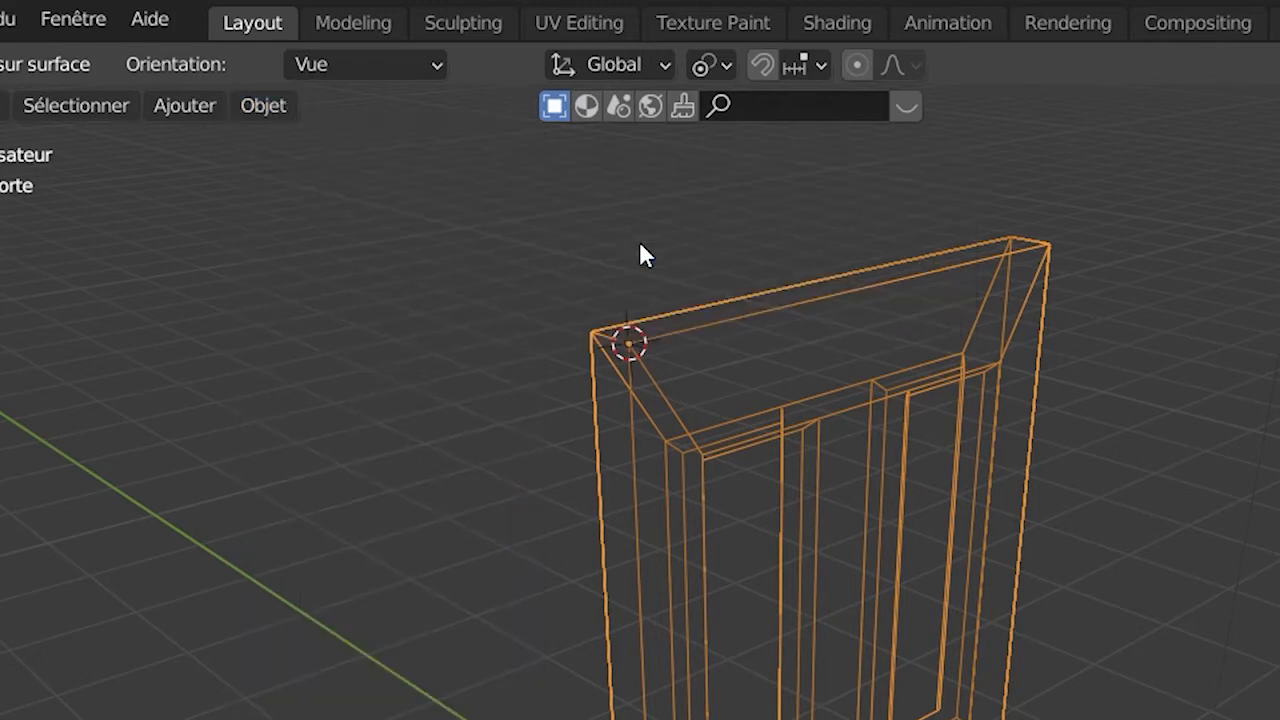
Step: Switch the viewport back to solid shading and inspect the door's new origin at the upper corner
click(940, 74)
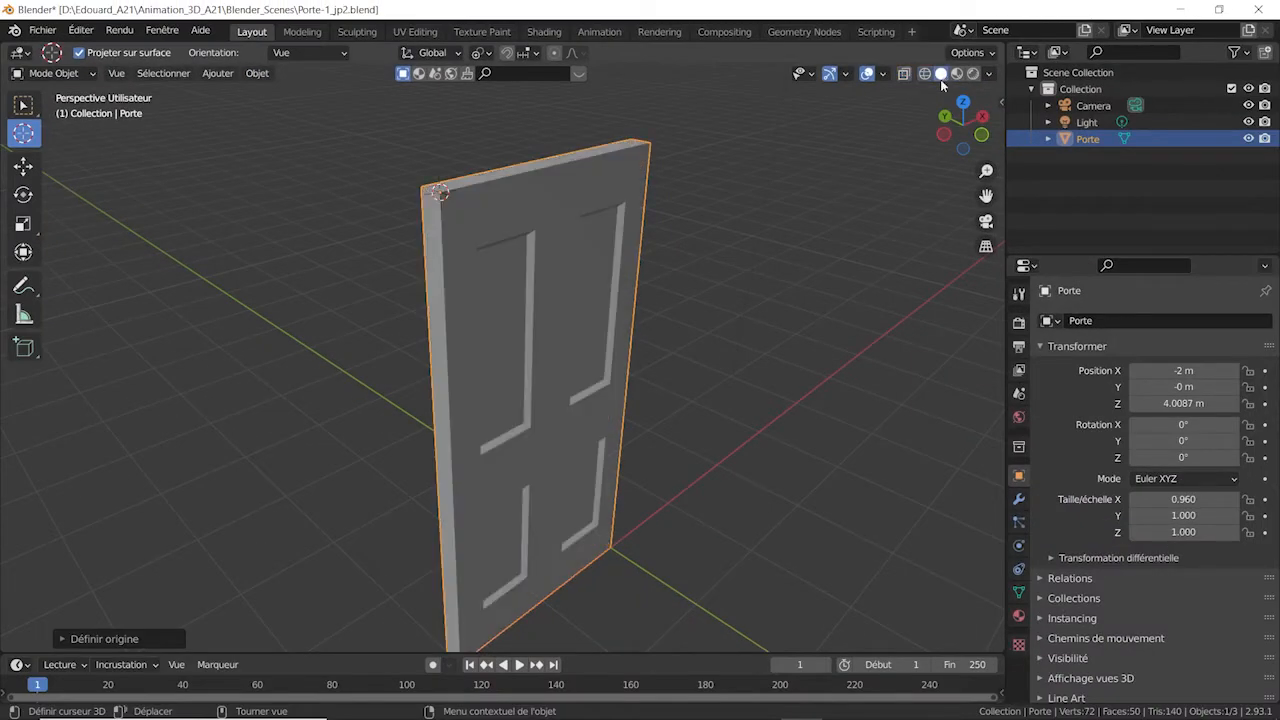
scroll(786, 274, down, 2)
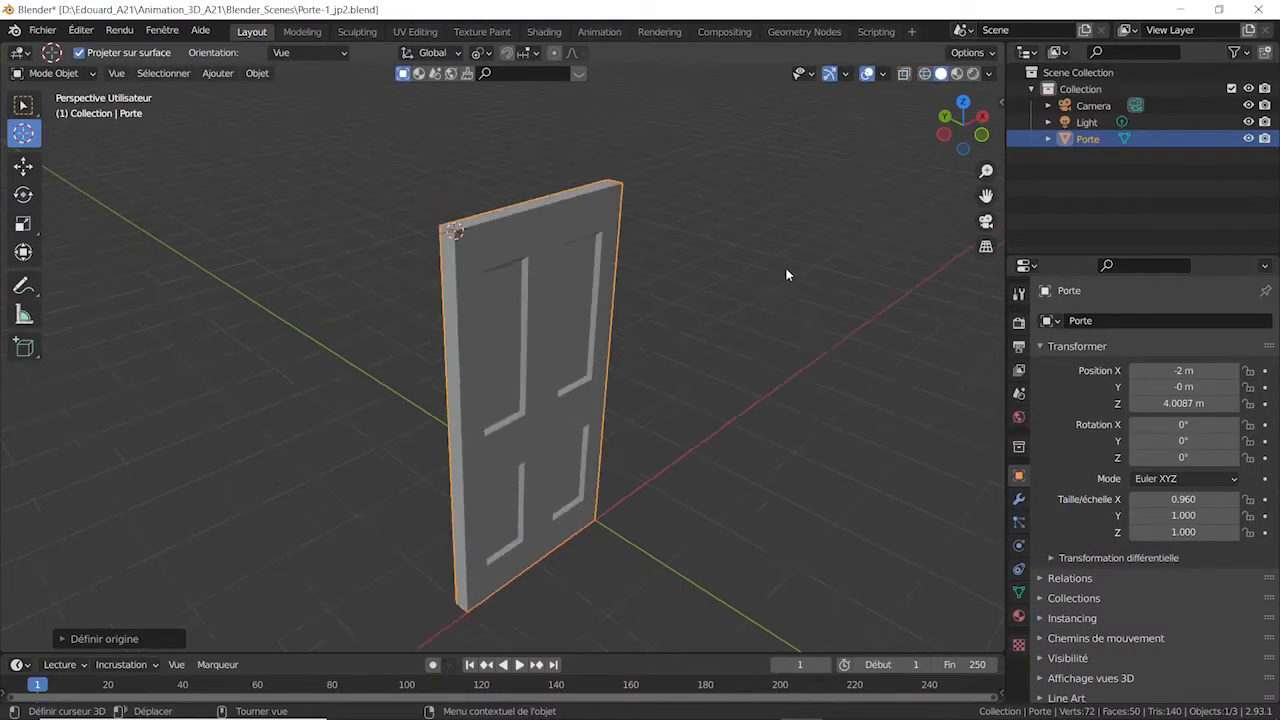
middle_drag(786, 321, 718, 280)
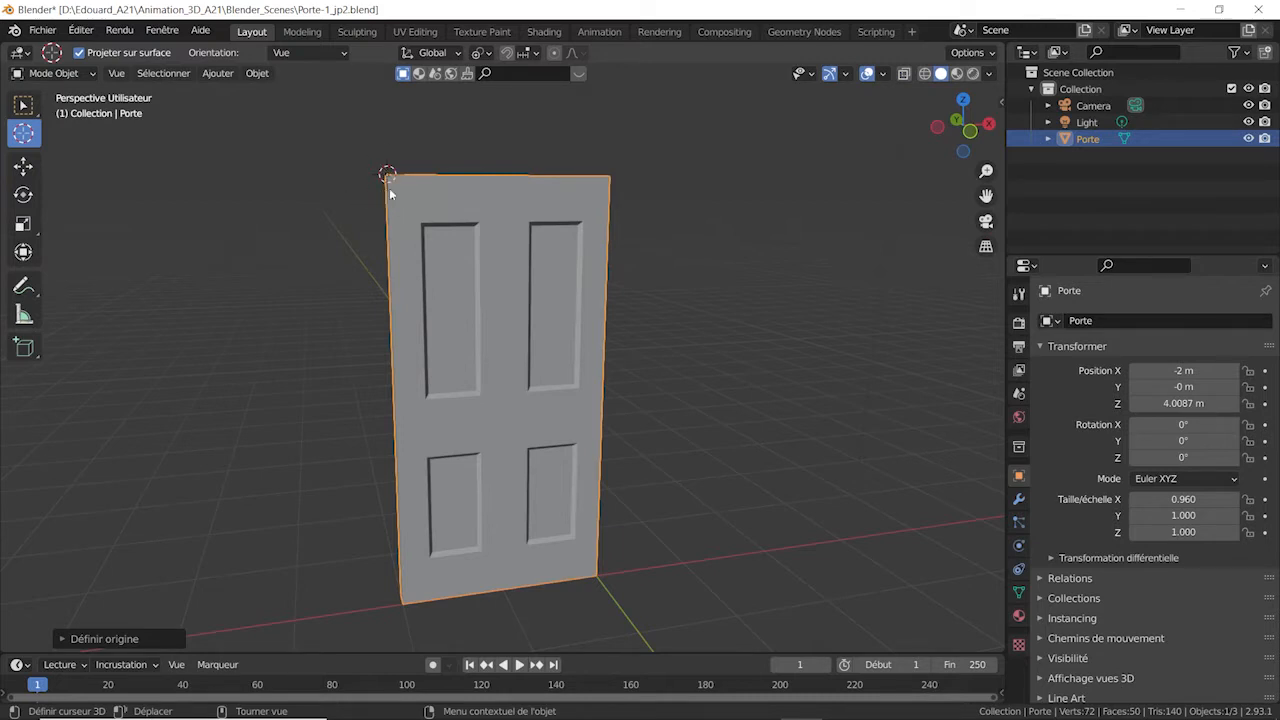
middle_drag(470, 272, 741, 277)
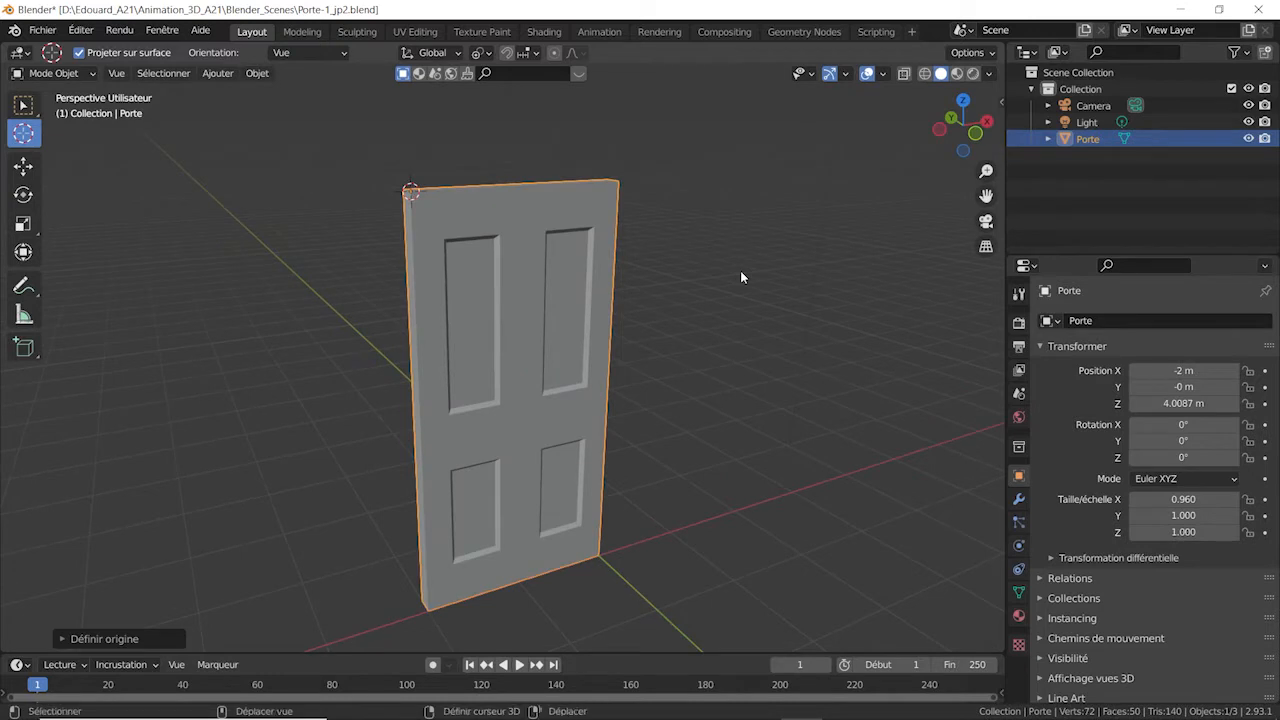
key(shift+s)
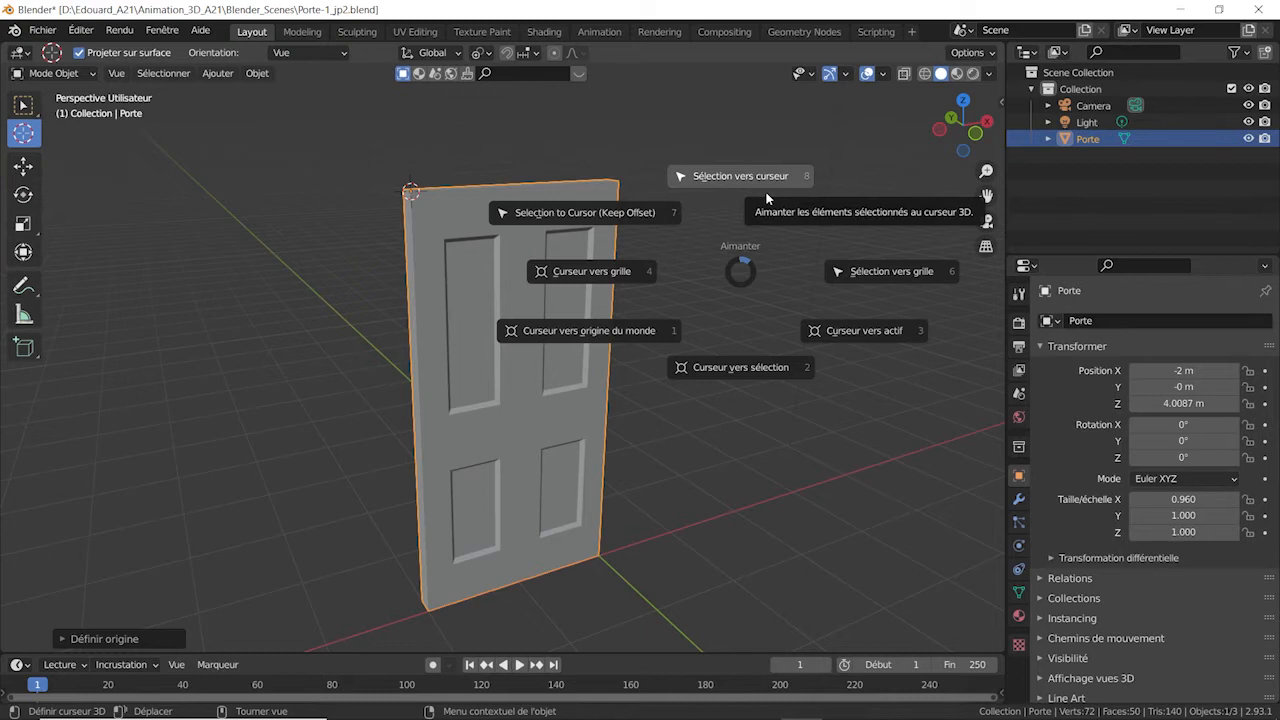
key(Escape)
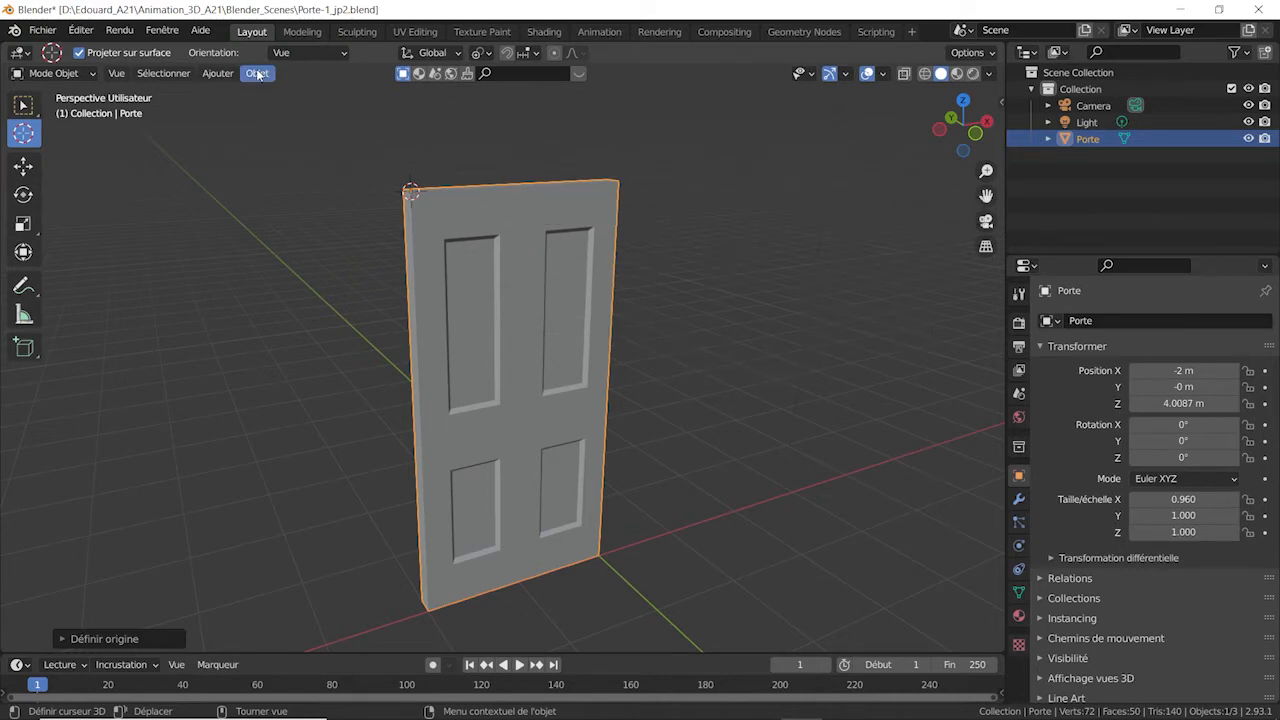
click(257, 74)
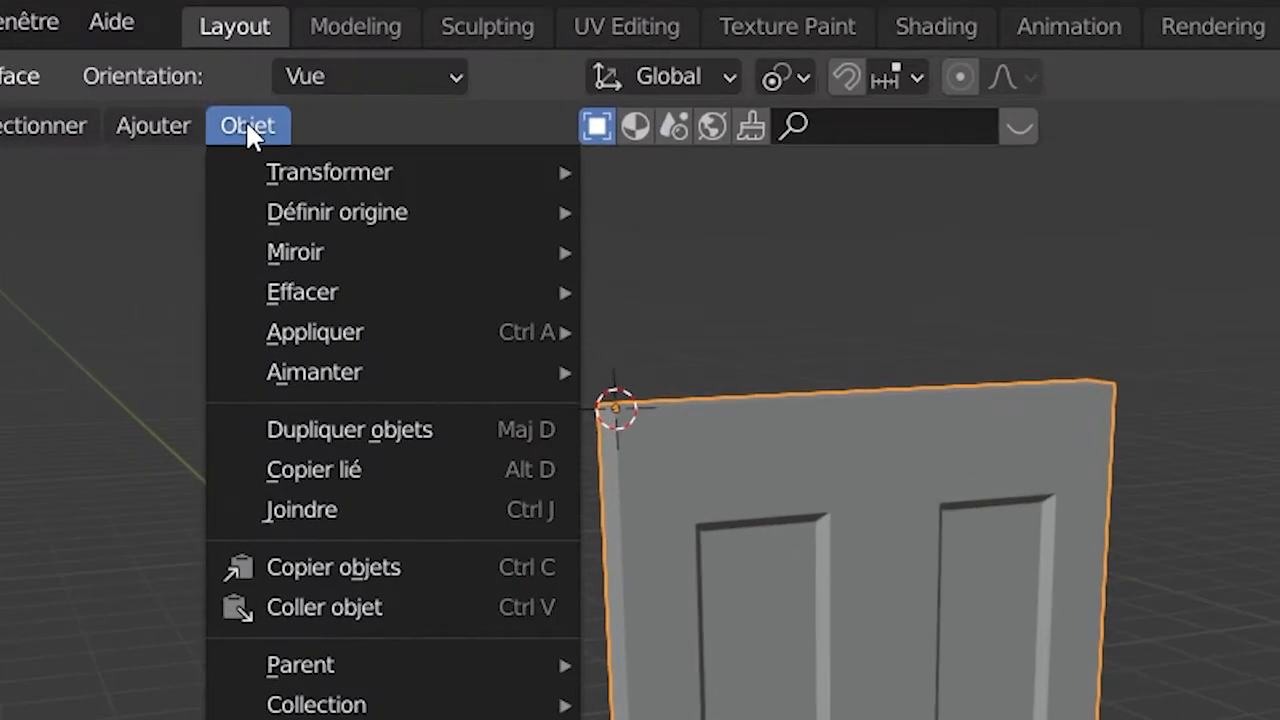
mouse_move(313, 361)
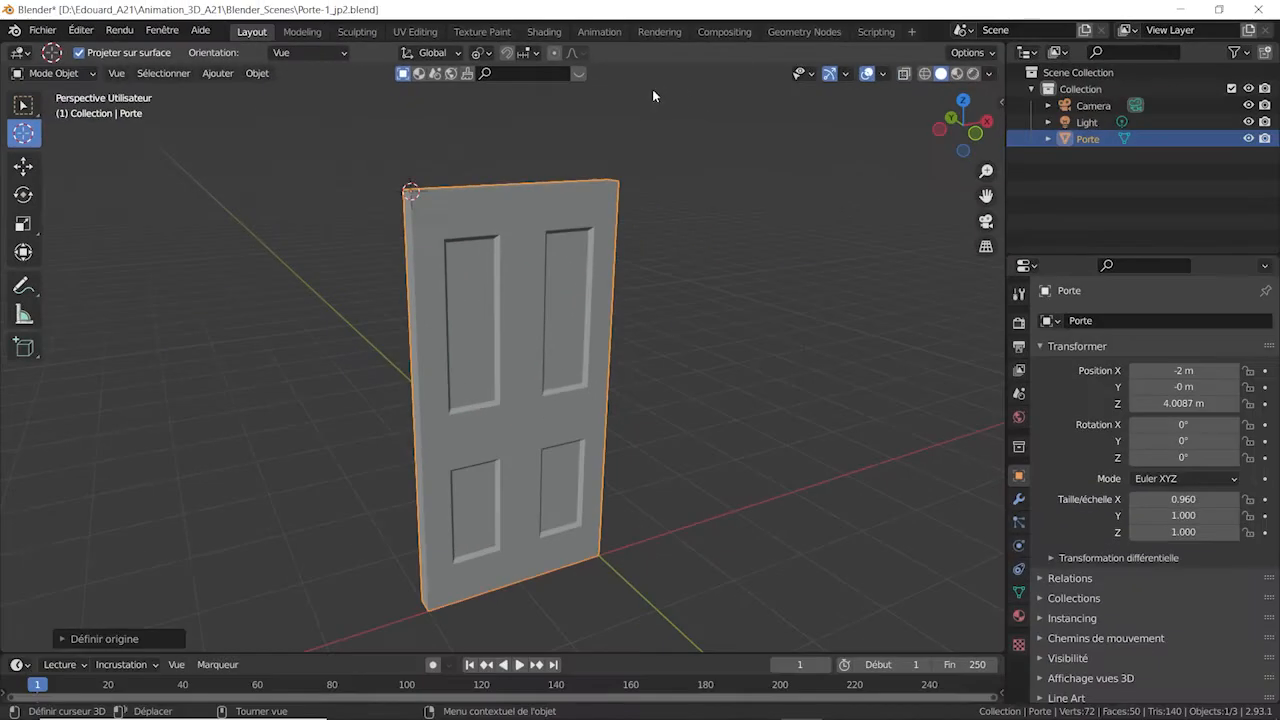
Step: Set the transform pivot point to the bounding box centre (Centre de la boite englobante) and activate the Rotate tool
click(482, 52)
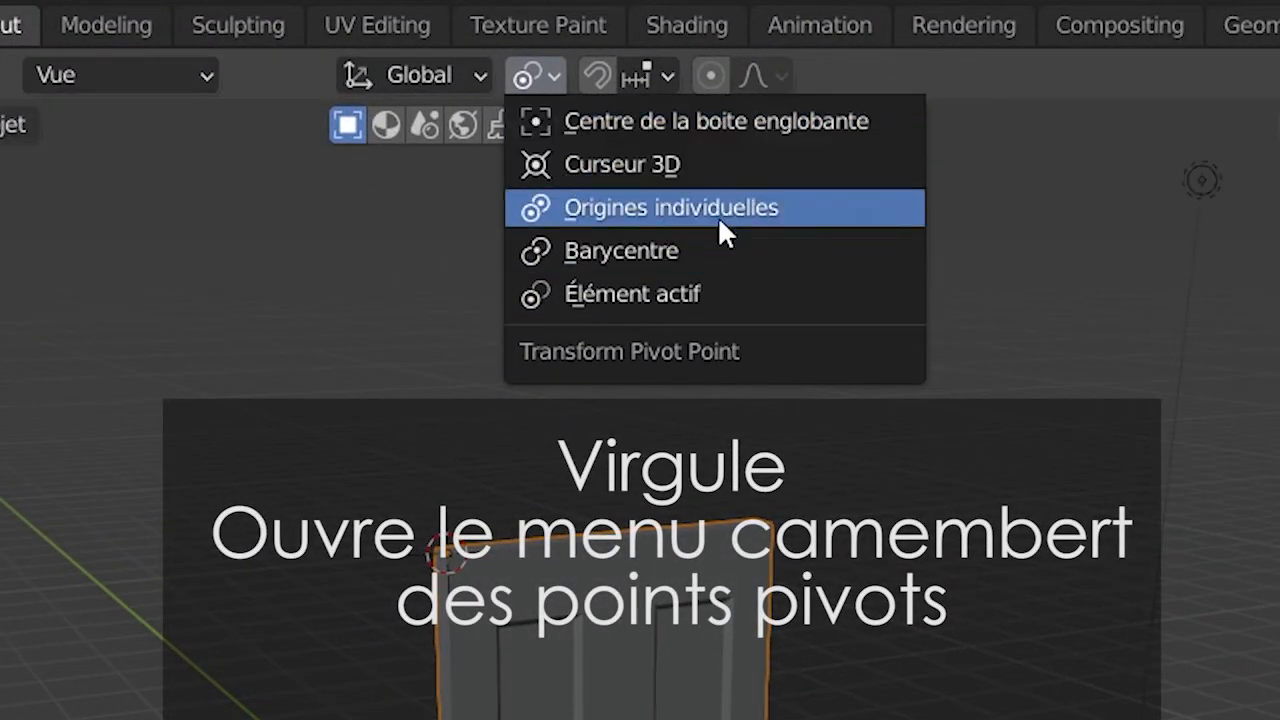
click(732, 124)
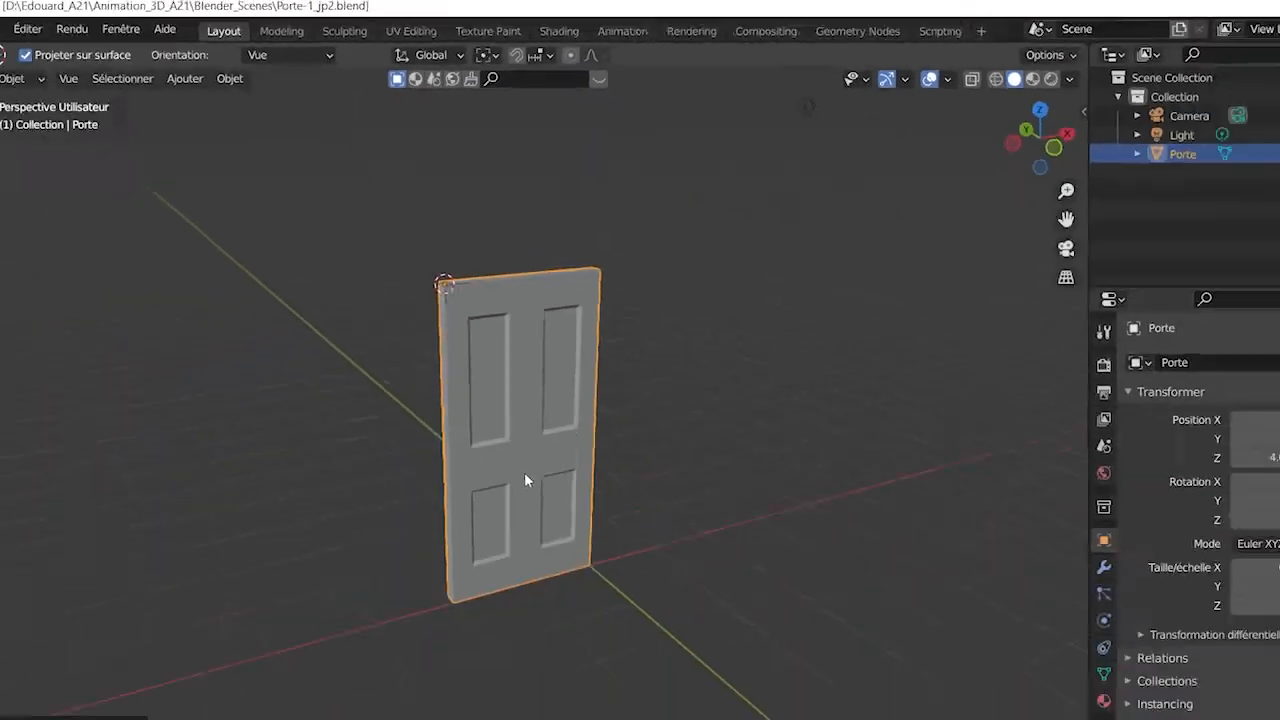
click(25, 195)
middle_drag(693, 330, 735, 352)
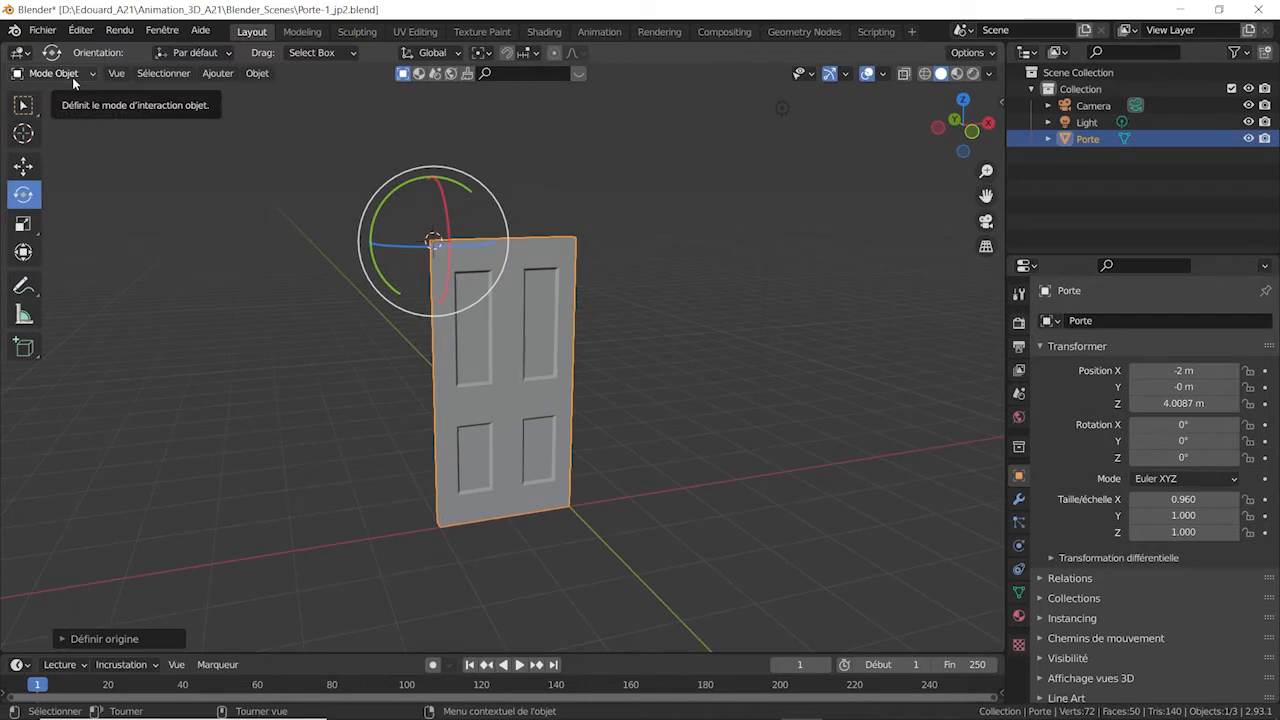
click(484, 53)
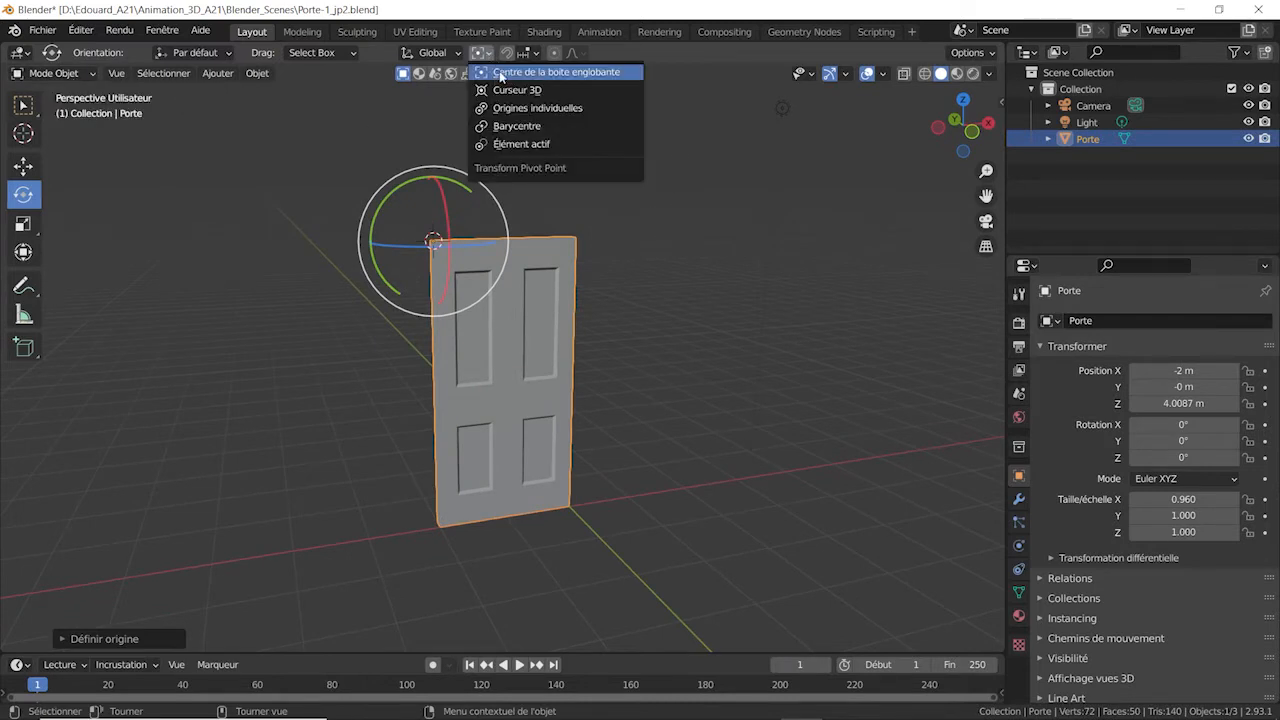
click(500, 74)
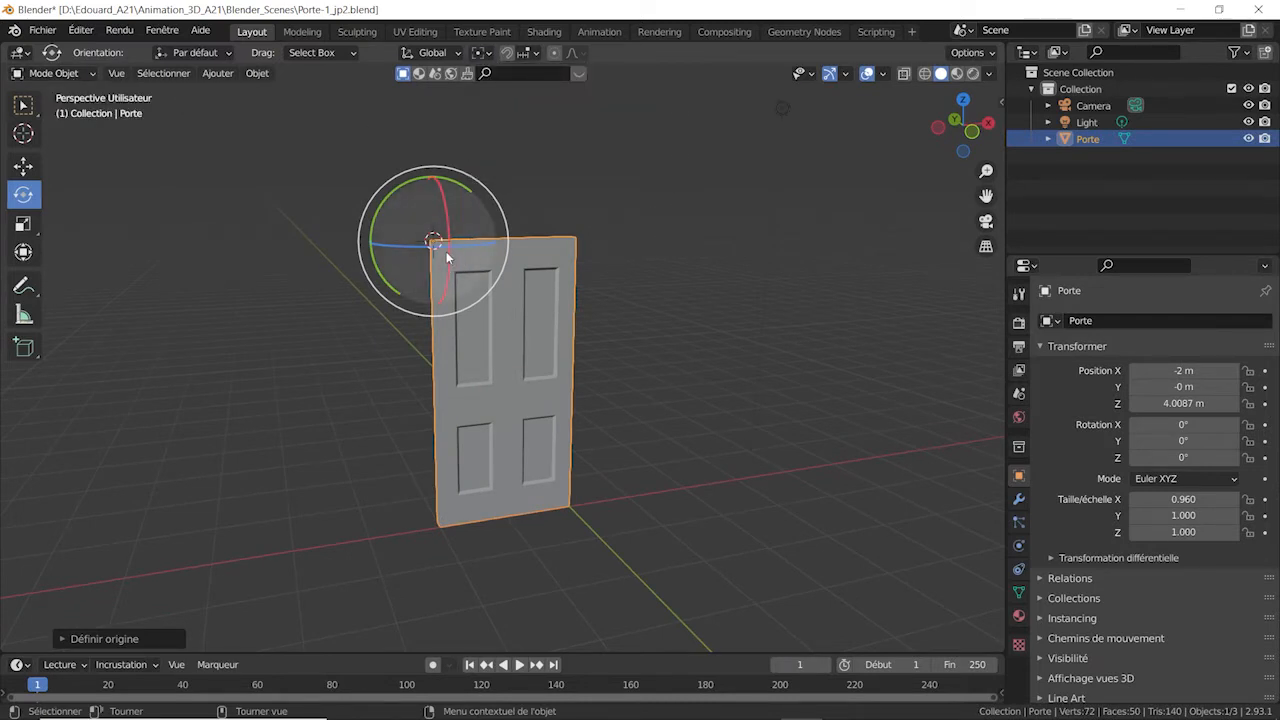
Step: Enter Edit Mode on the door with wireframe shading and select all of its vertices
click(77, 73)
click(60, 111)
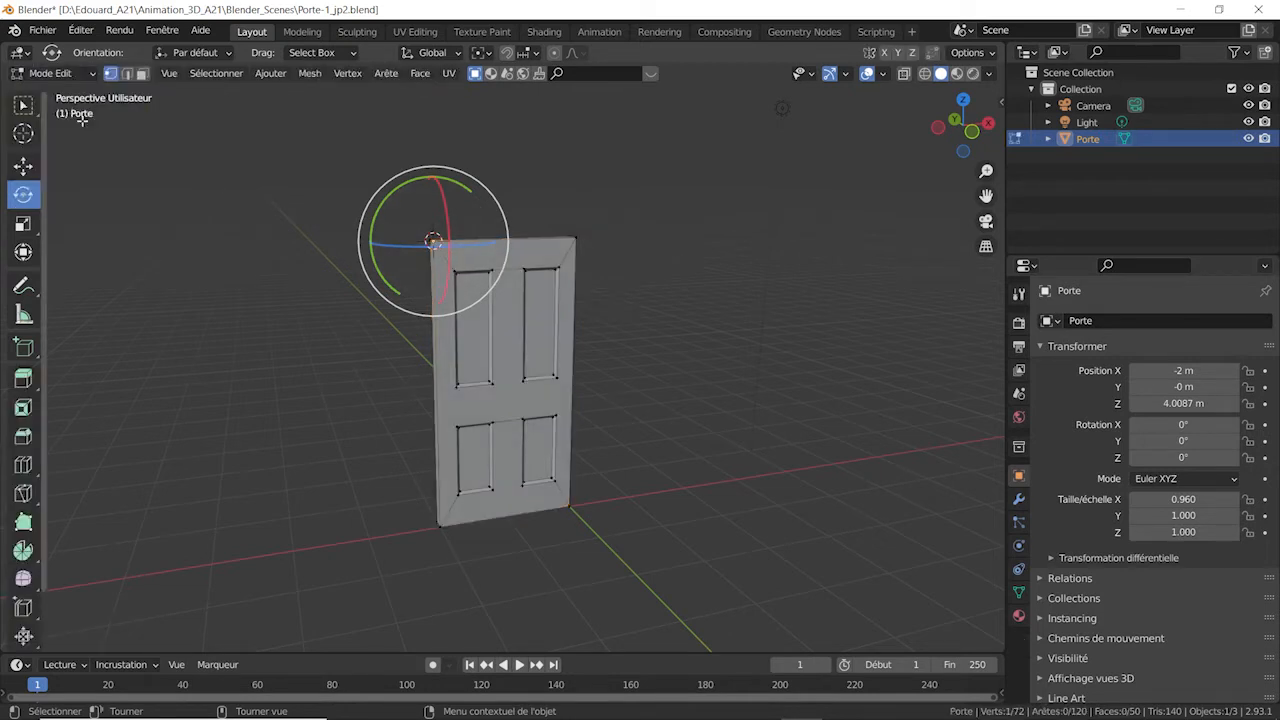
click(925, 73)
scroll(631, 263, up, 2)
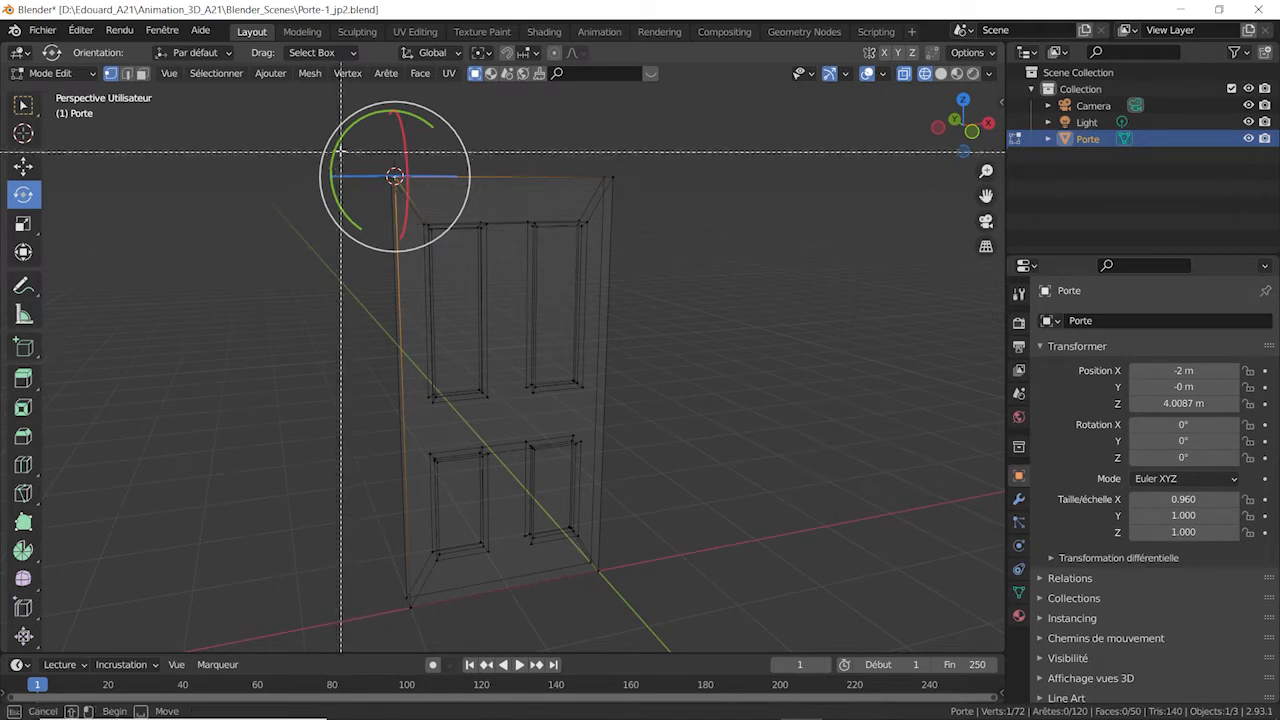
drag(322, 140, 754, 631)
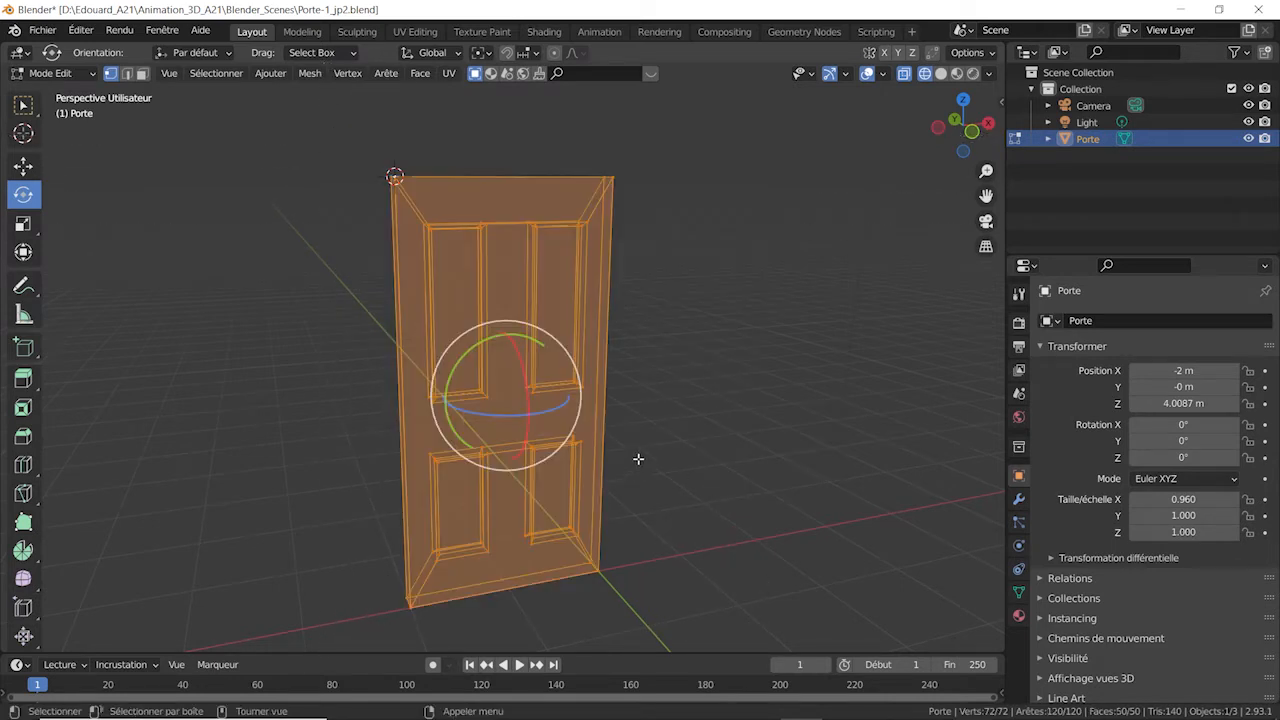
Step: Remove the door's lower half and its upper right quarter from the vertex selection
scroll(643, 452, down, 2)
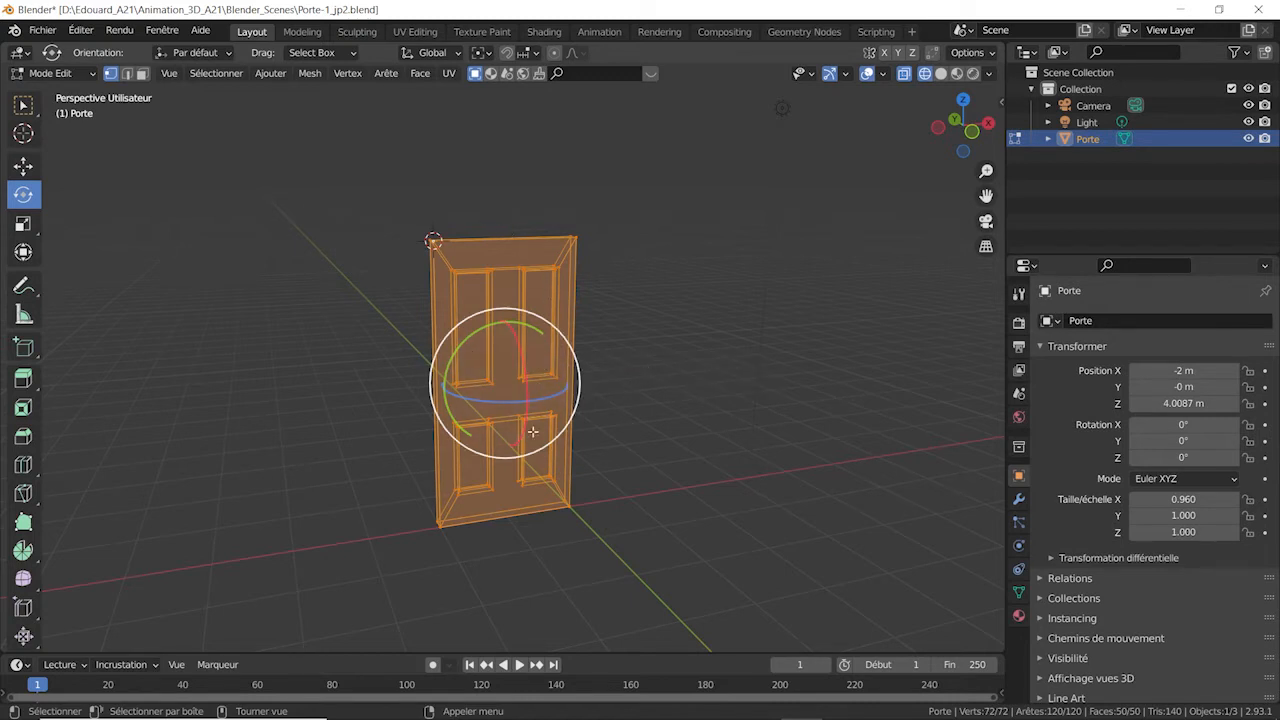
key(b)
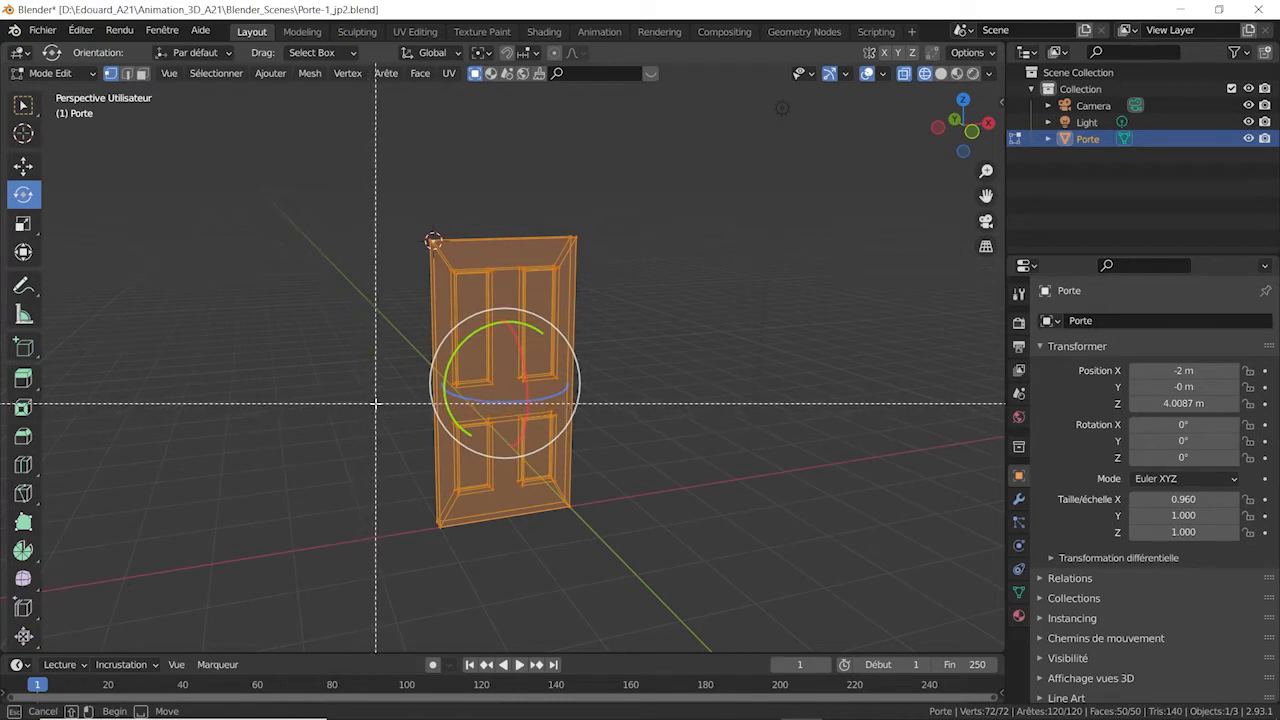
middle_drag(376, 404, 723, 569)
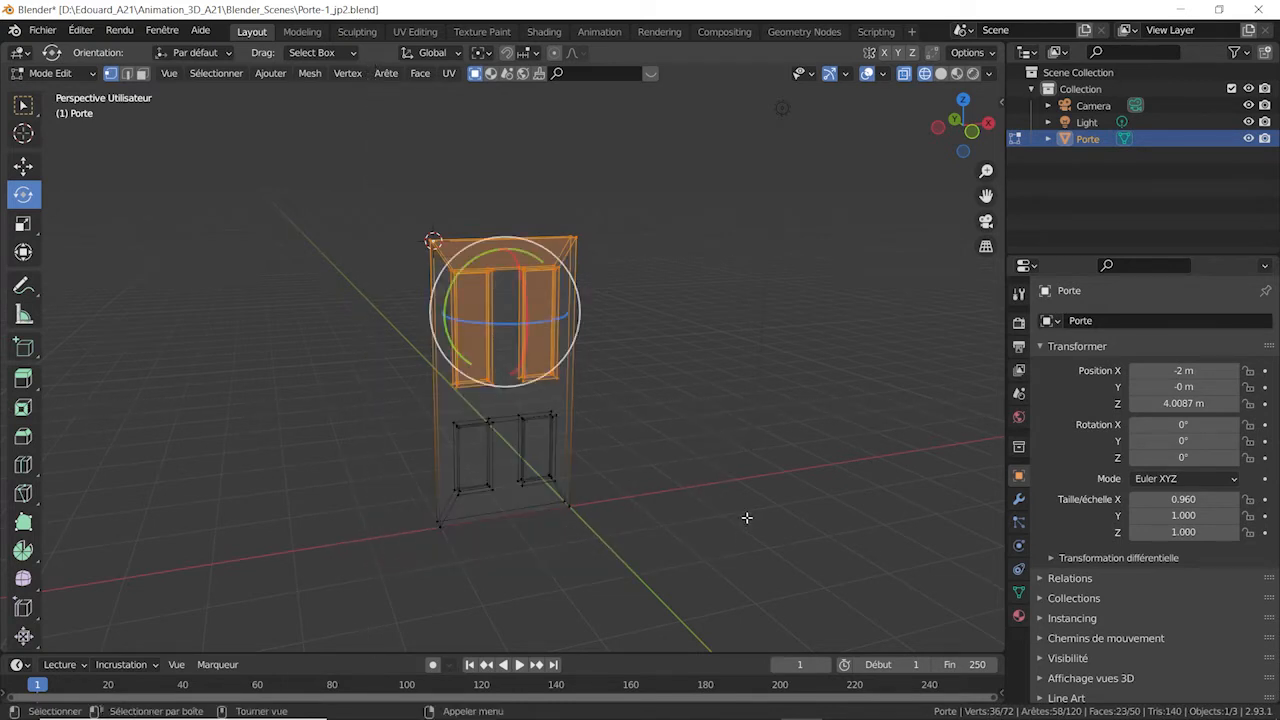
middle_drag(746, 517, 616, 347)
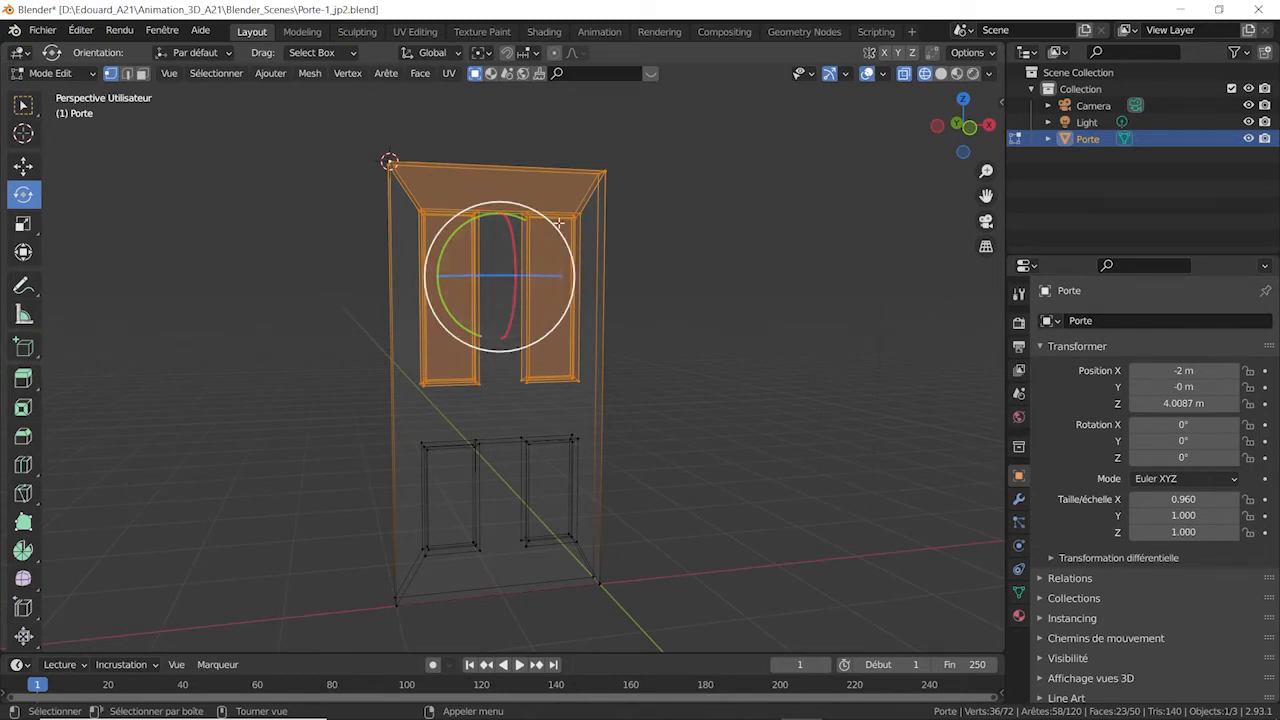
key(b)
drag(502, 136, 699, 416)
middle_drag(699, 416, 697, 412)
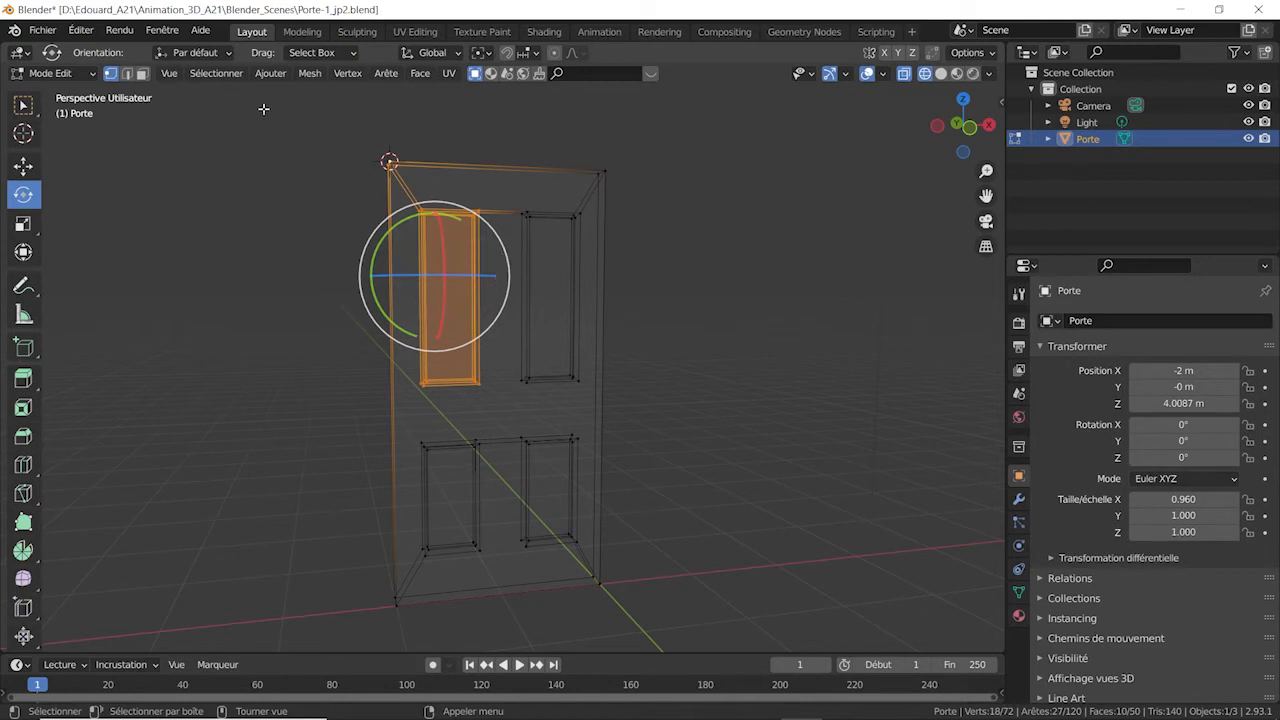
Step: Return the door to Object Mode and review the Barycentre option among the transform pivot points
click(55, 73)
click(50, 91)
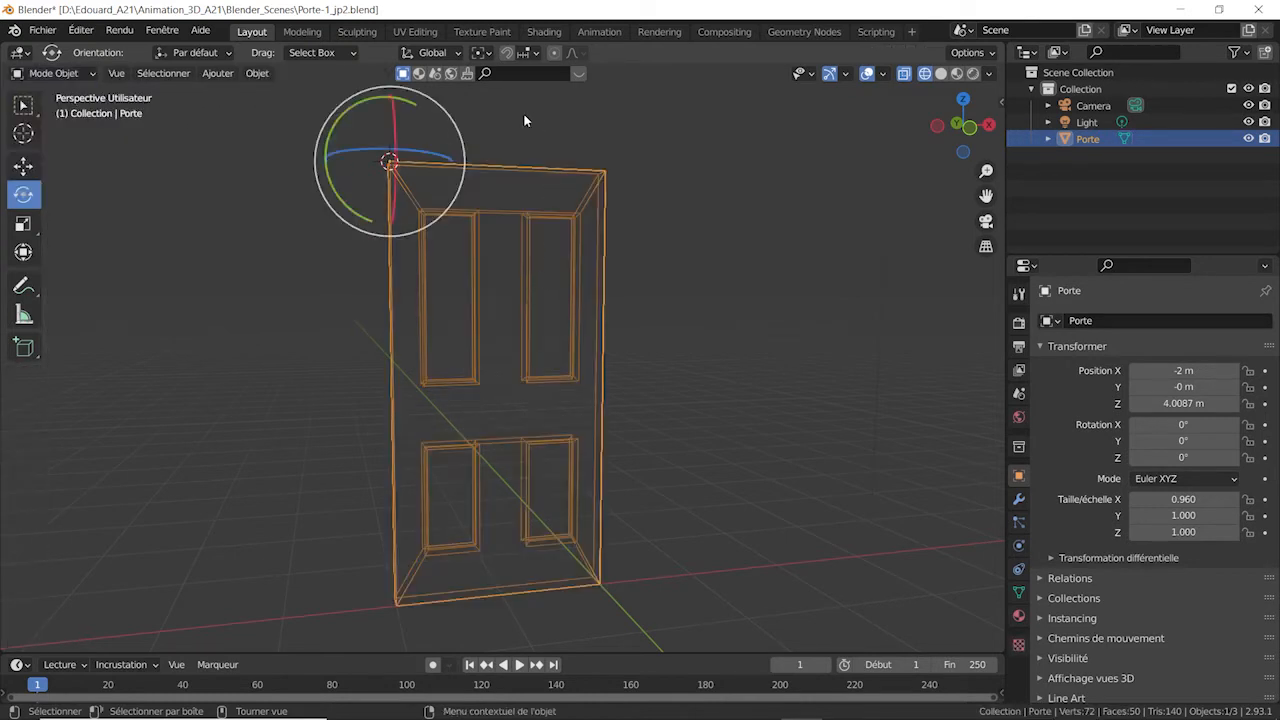
click(486, 54)
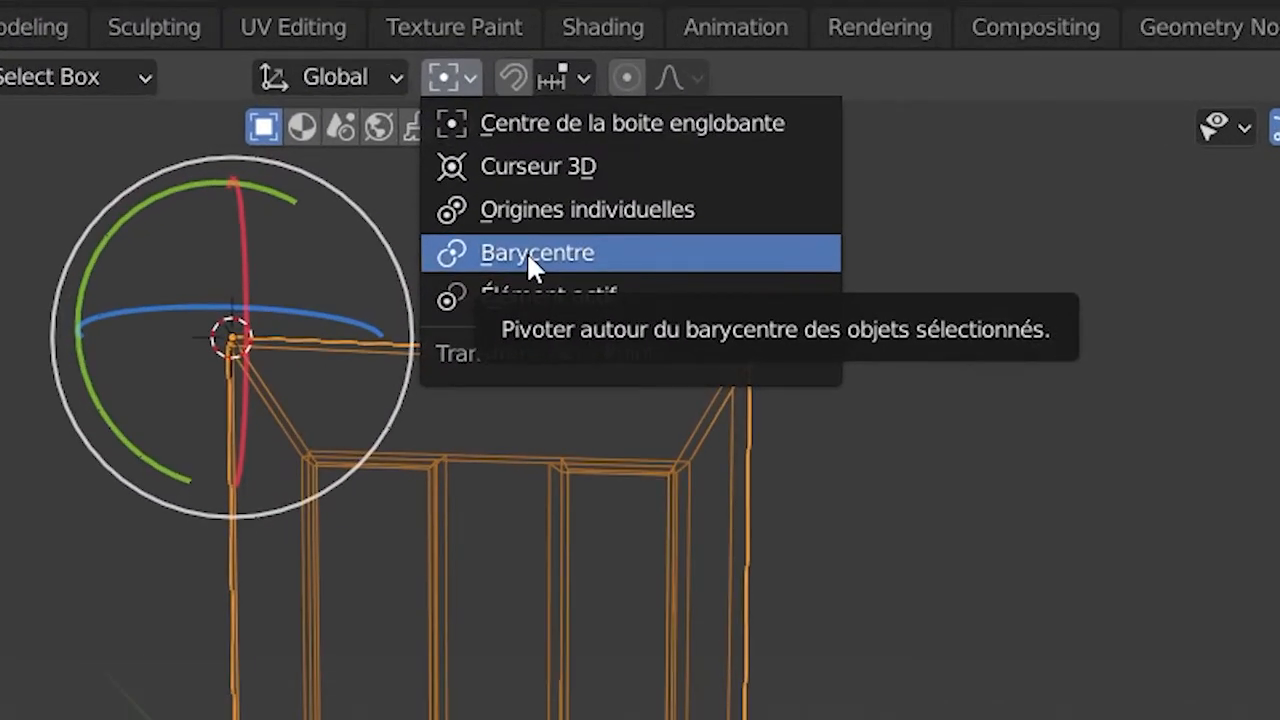
click(528, 253)
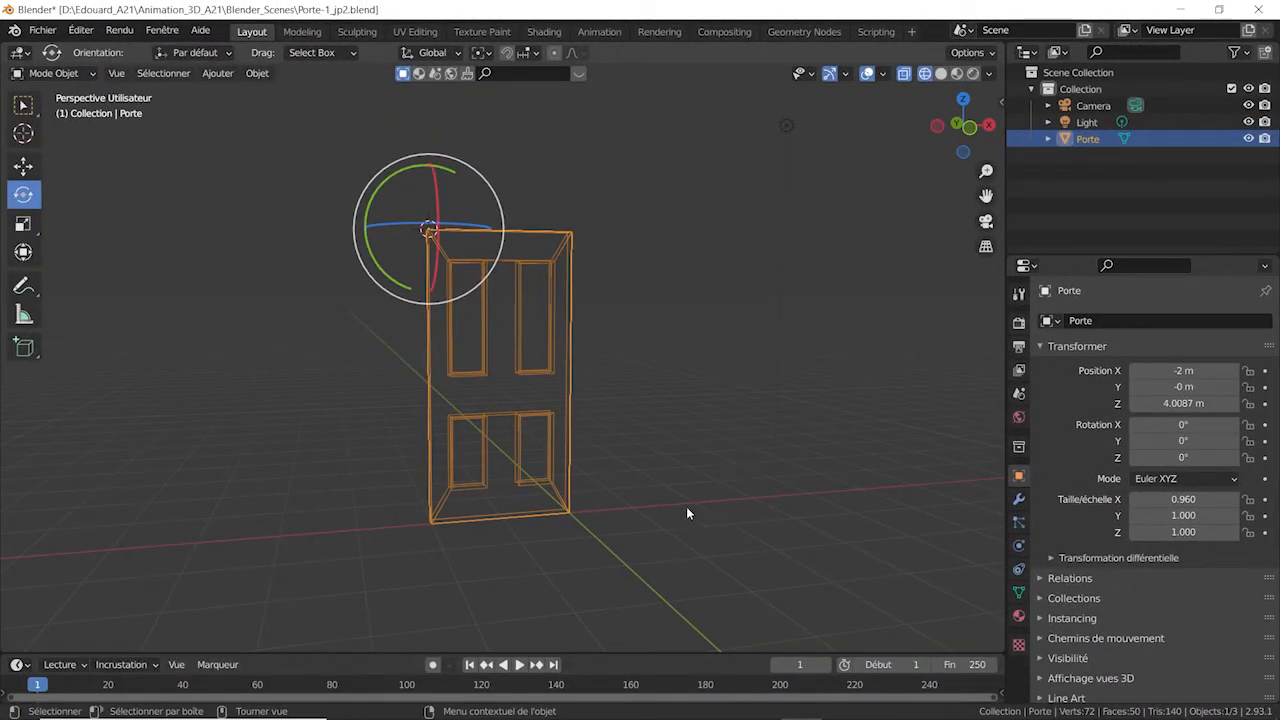
Step: Return the viewport to solid shading and place the 3D cursor in empty space to the right of the door
middle_drag(629, 314, 648, 364)
scroll(570, 366, up, 1)
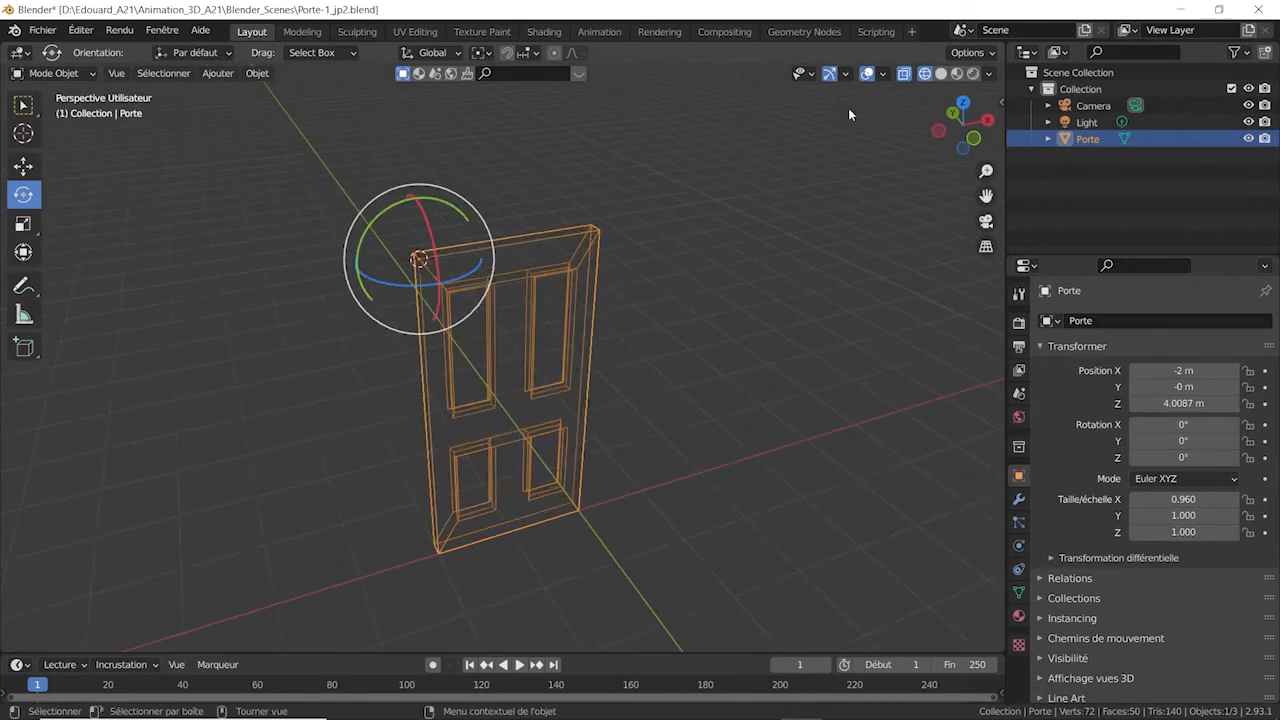
click(940, 74)
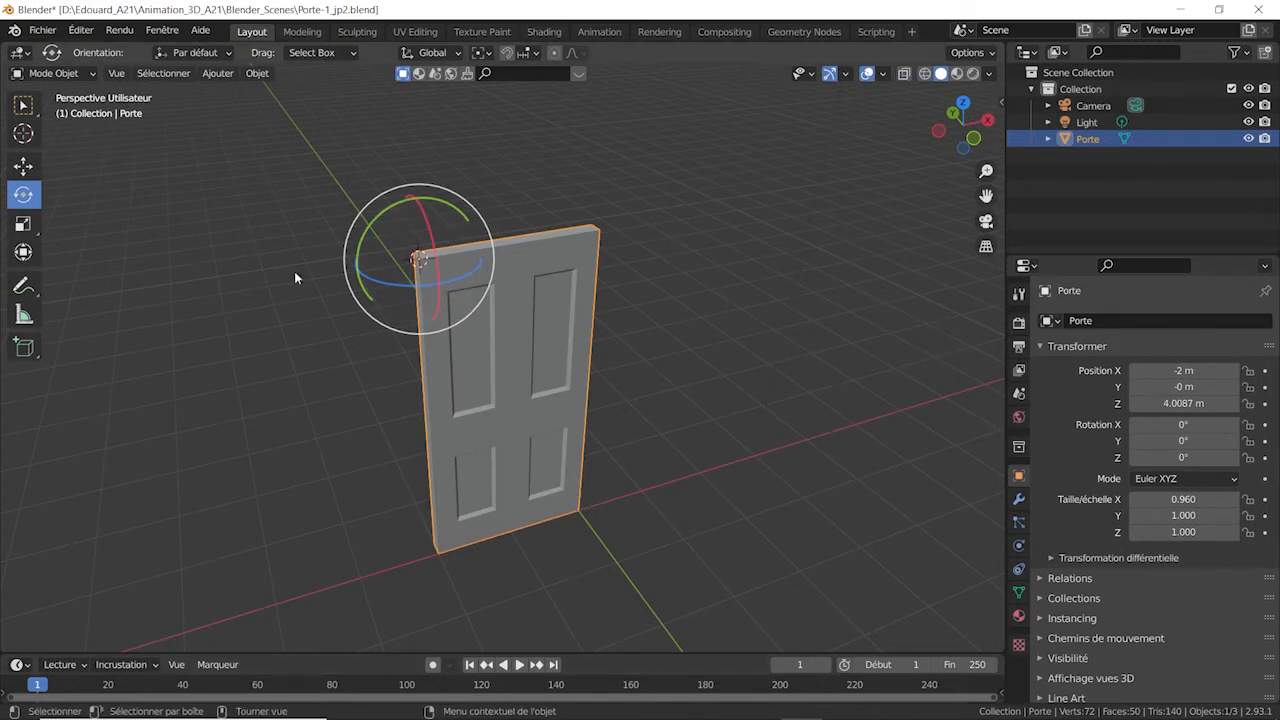
click(24, 133)
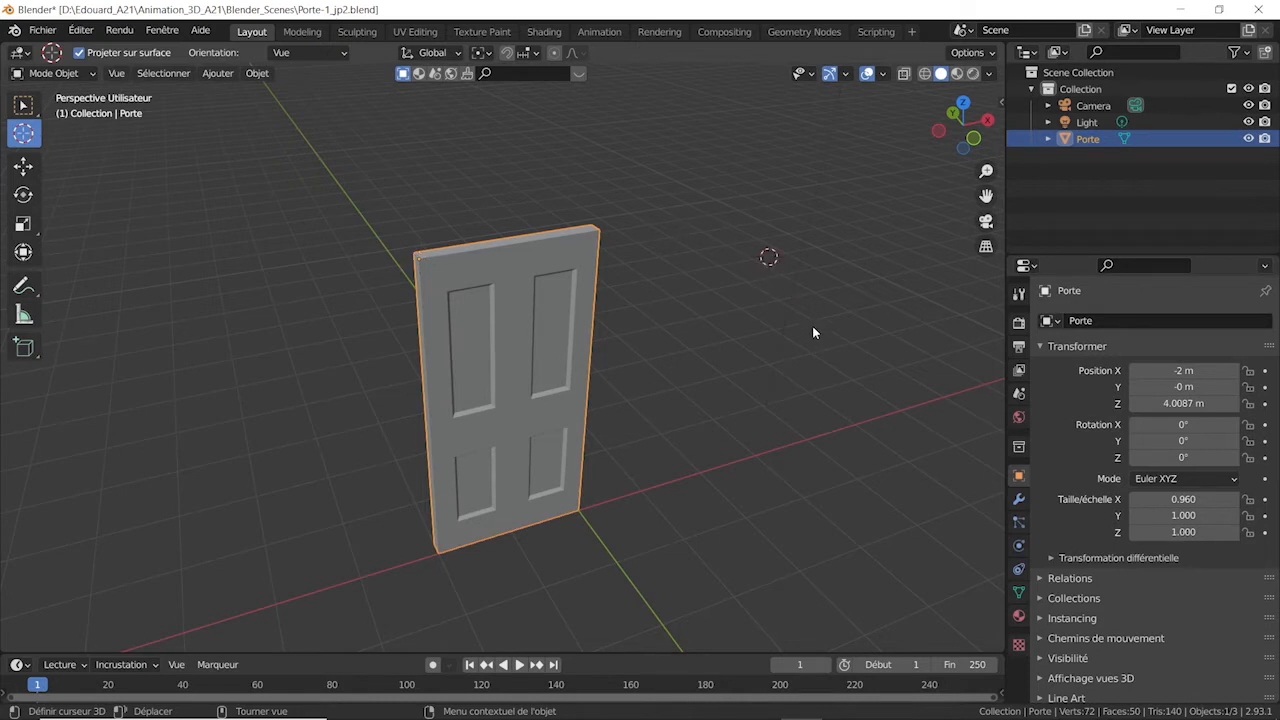
Step: Activate the selection tool and add a UV sphere mesh at the 3D cursor beside the door
click(24, 106)
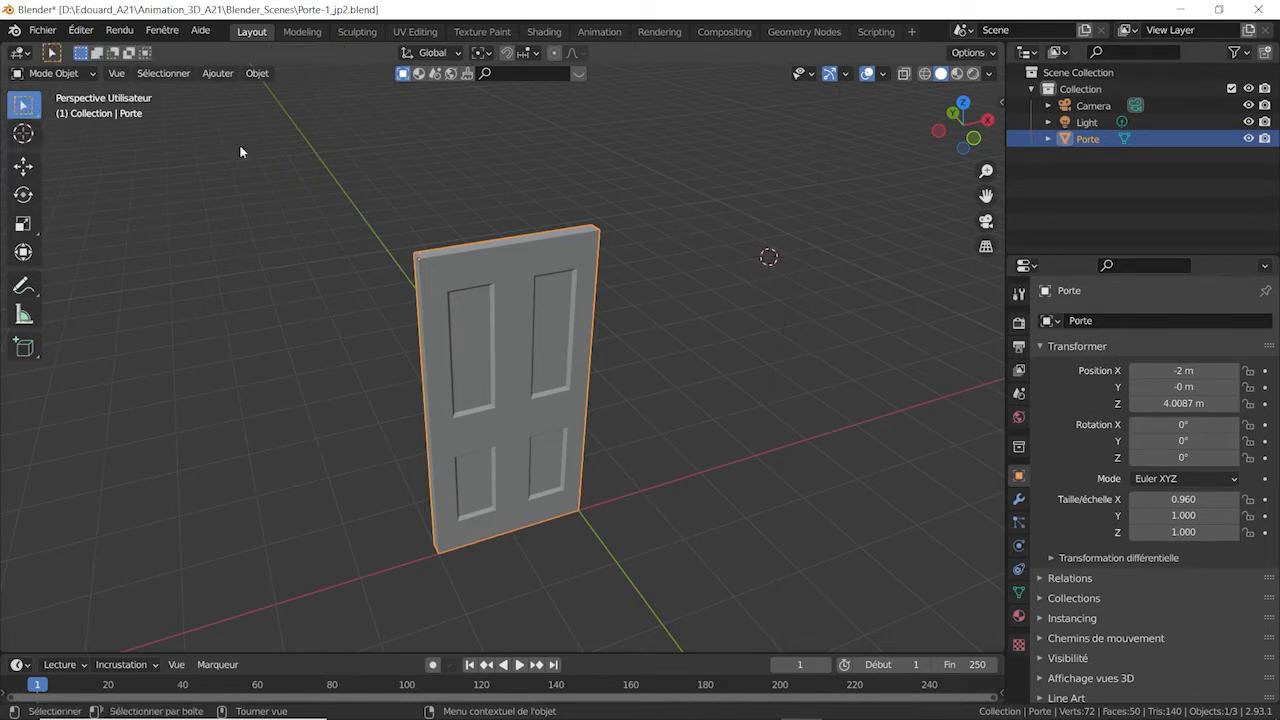
click(220, 75)
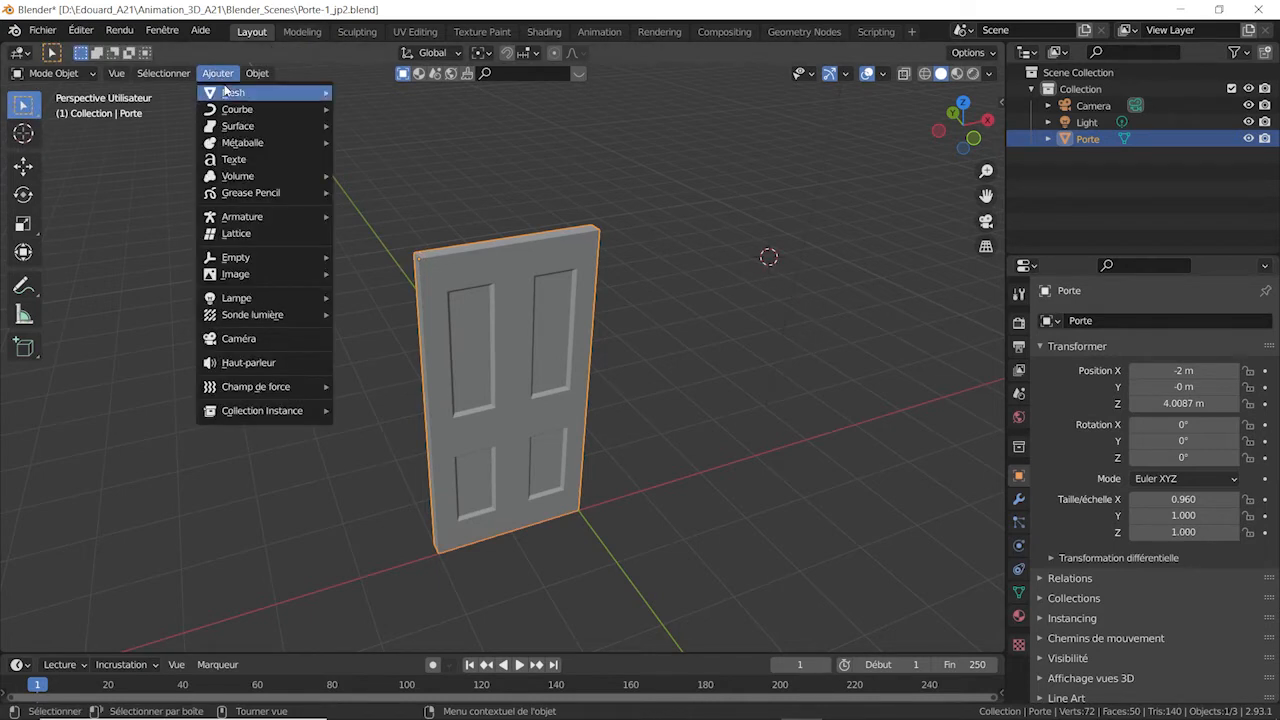
mouse_move(225, 92)
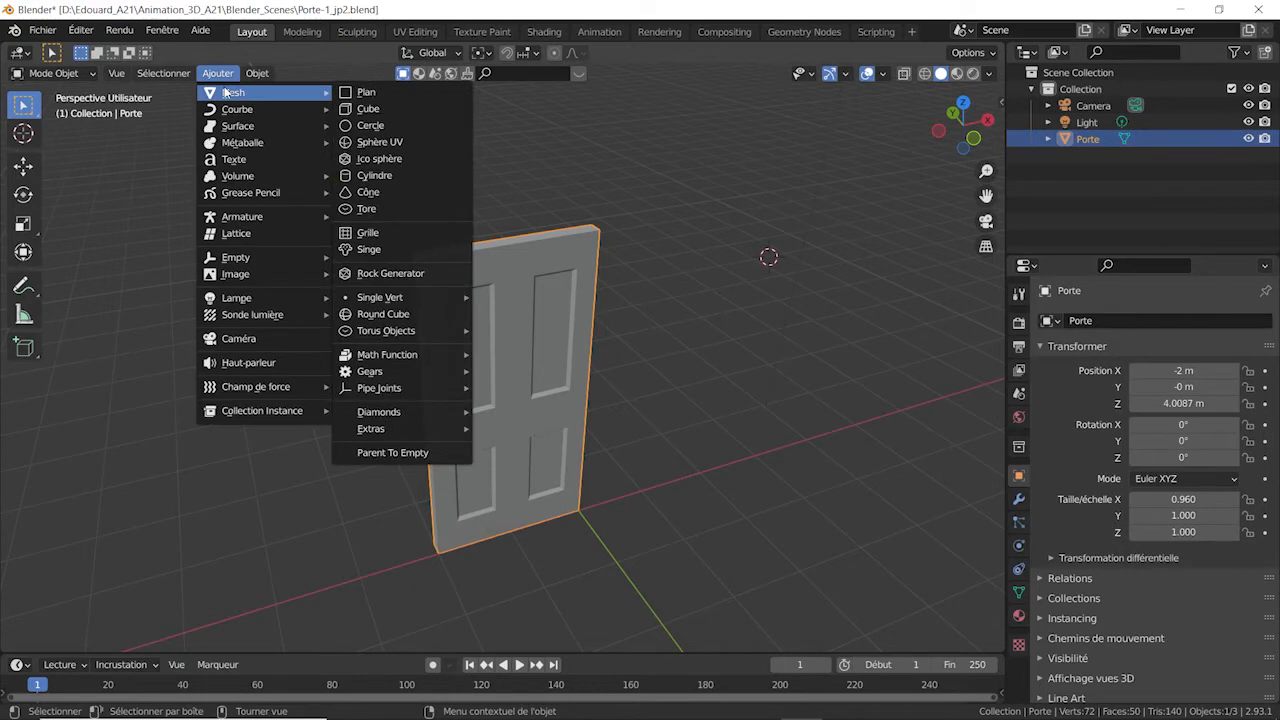
click(400, 143)
middle_drag(798, 343, 766, 311)
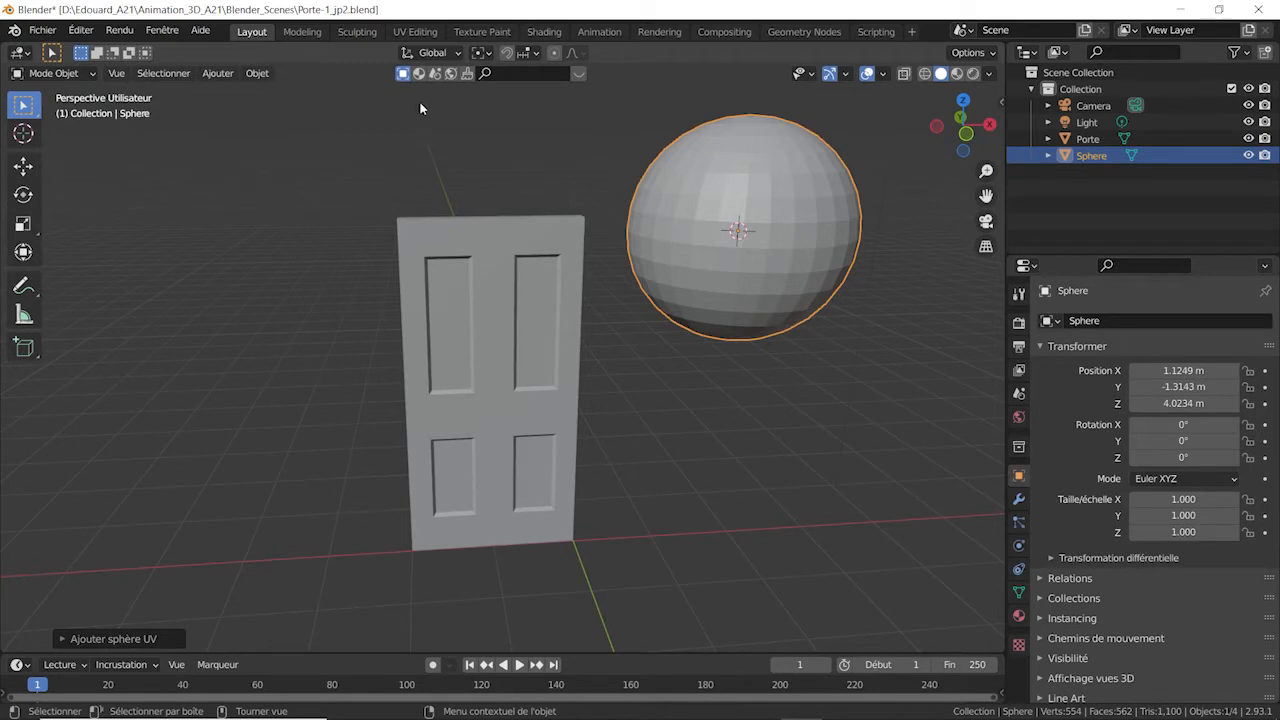
Step: Review the Barycentre pivot option and show the sphere's mesh in wireframe in Edit Mode
click(482, 52)
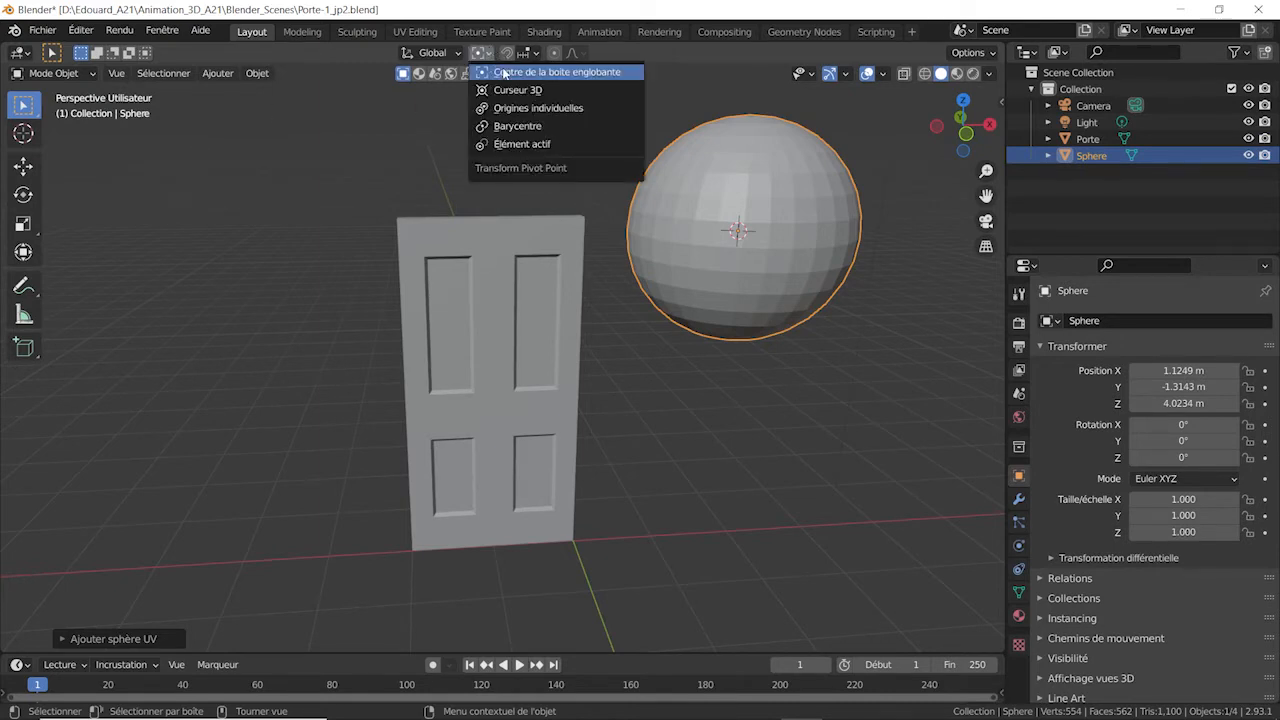
click(512, 126)
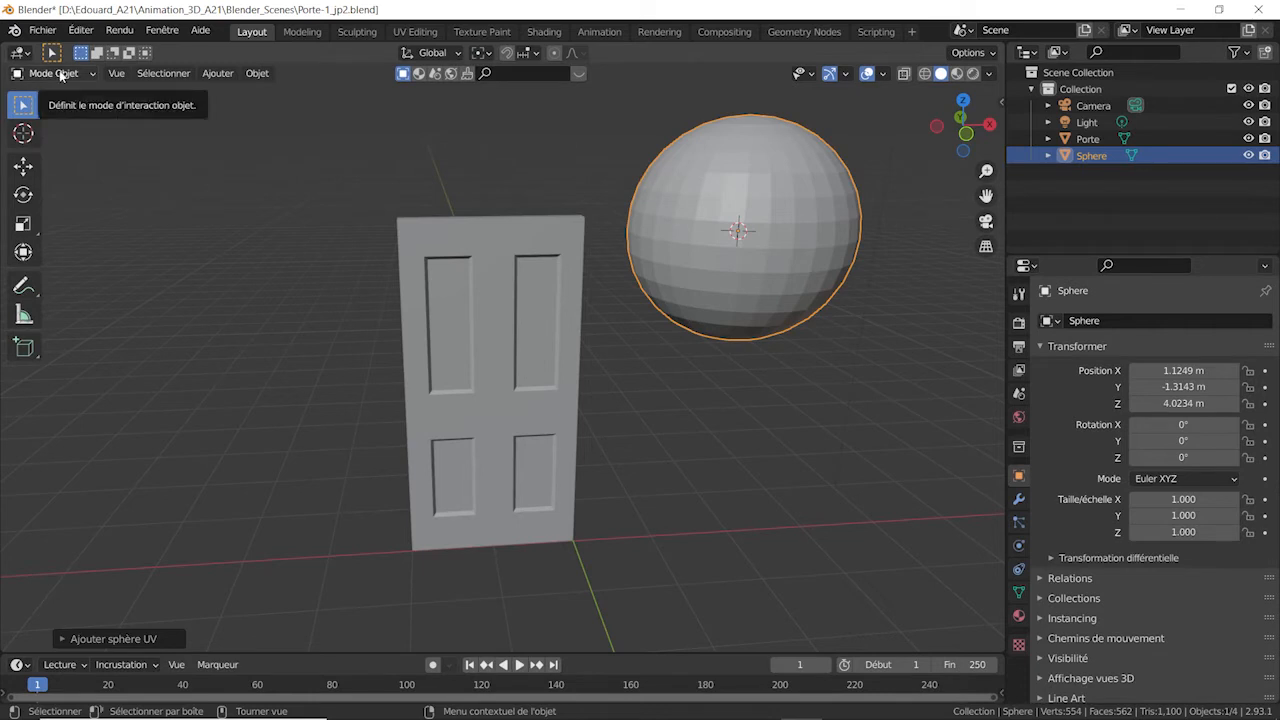
click(55, 73)
click(62, 109)
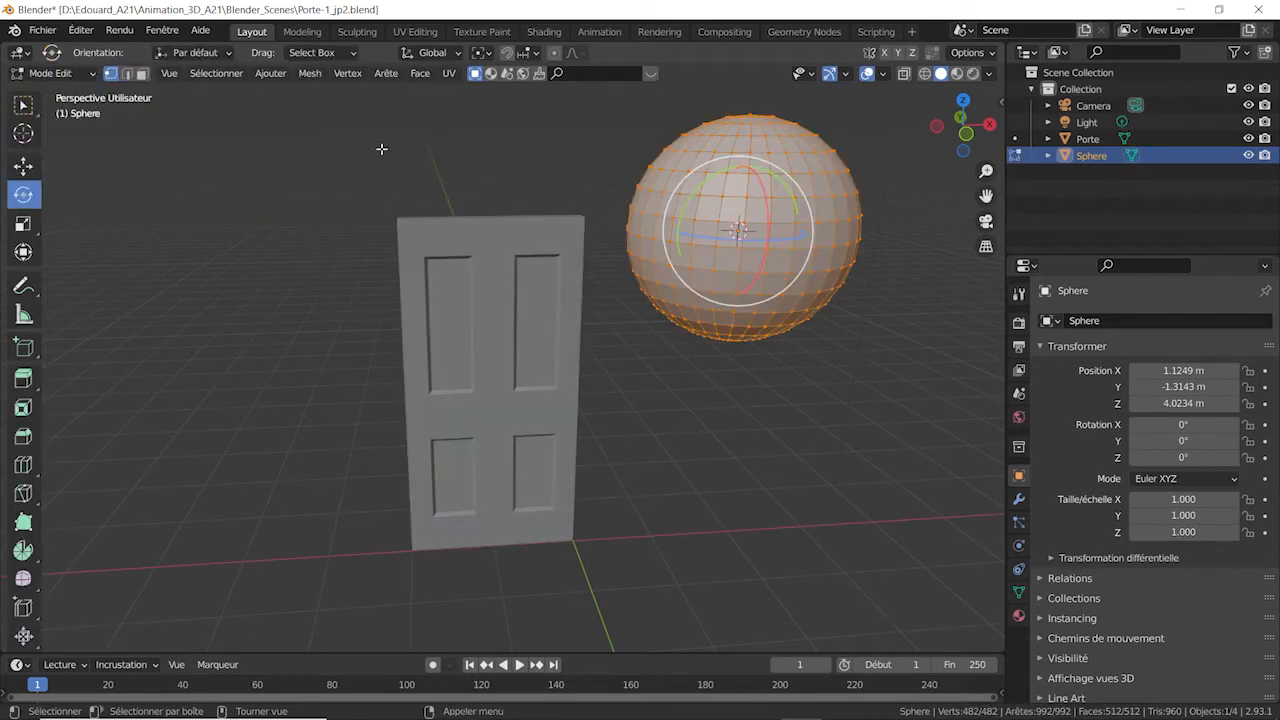
click(926, 74)
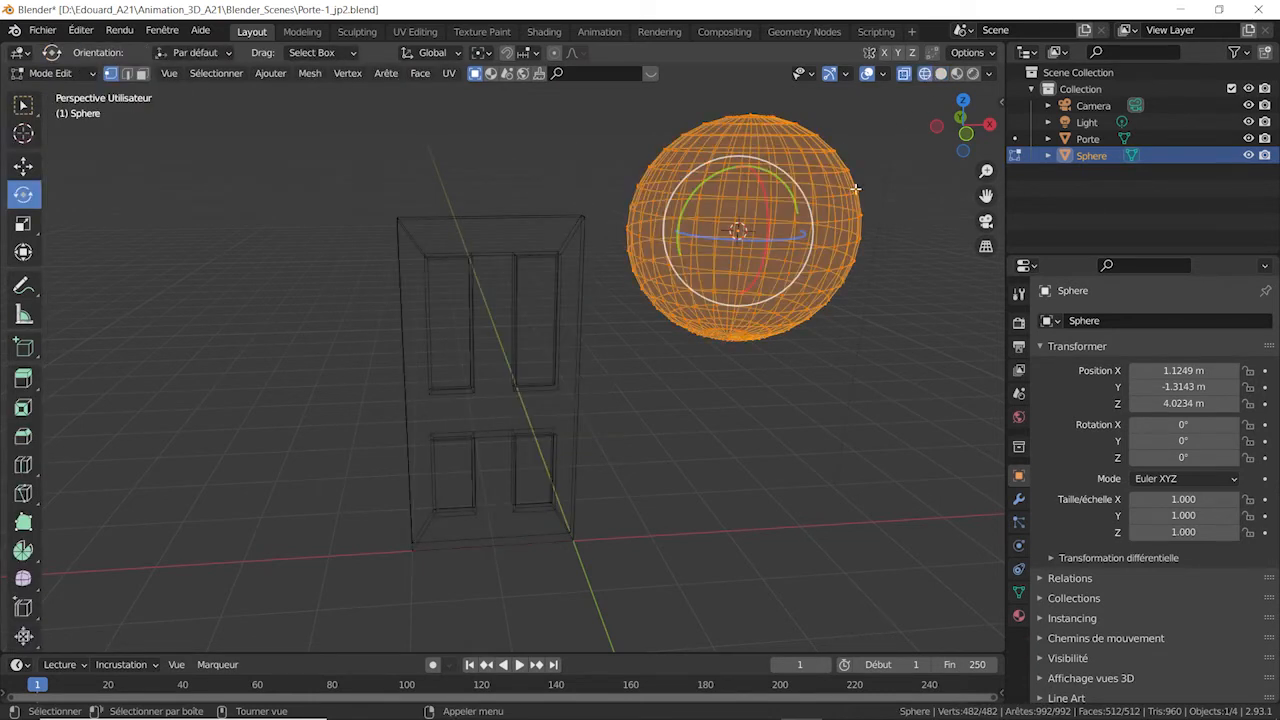
Step: Clear the sphere's vertex selection and box-select only the vertices of its lower left quarter
middle_drag(891, 263, 817, 303)
click(849, 294)
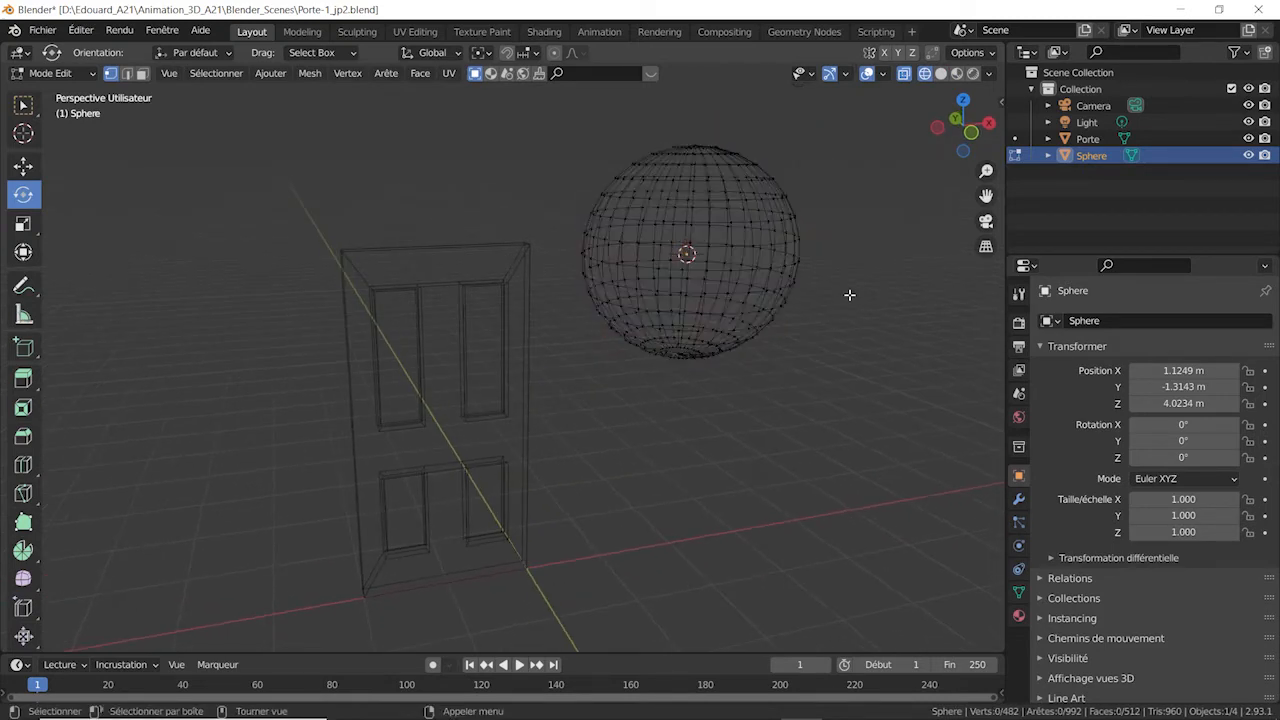
scroll(794, 322, up, 2)
scroll(786, 286, down, 1)
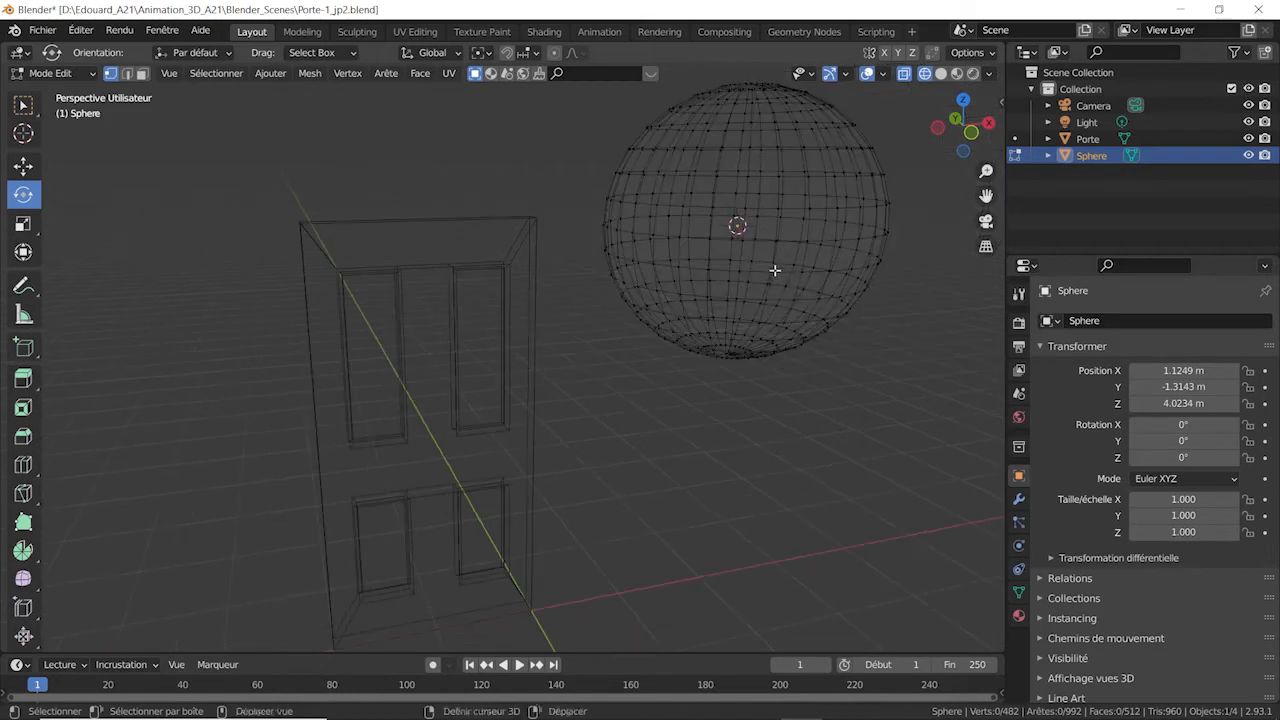
shift+middle_drag(774, 271, 677, 306)
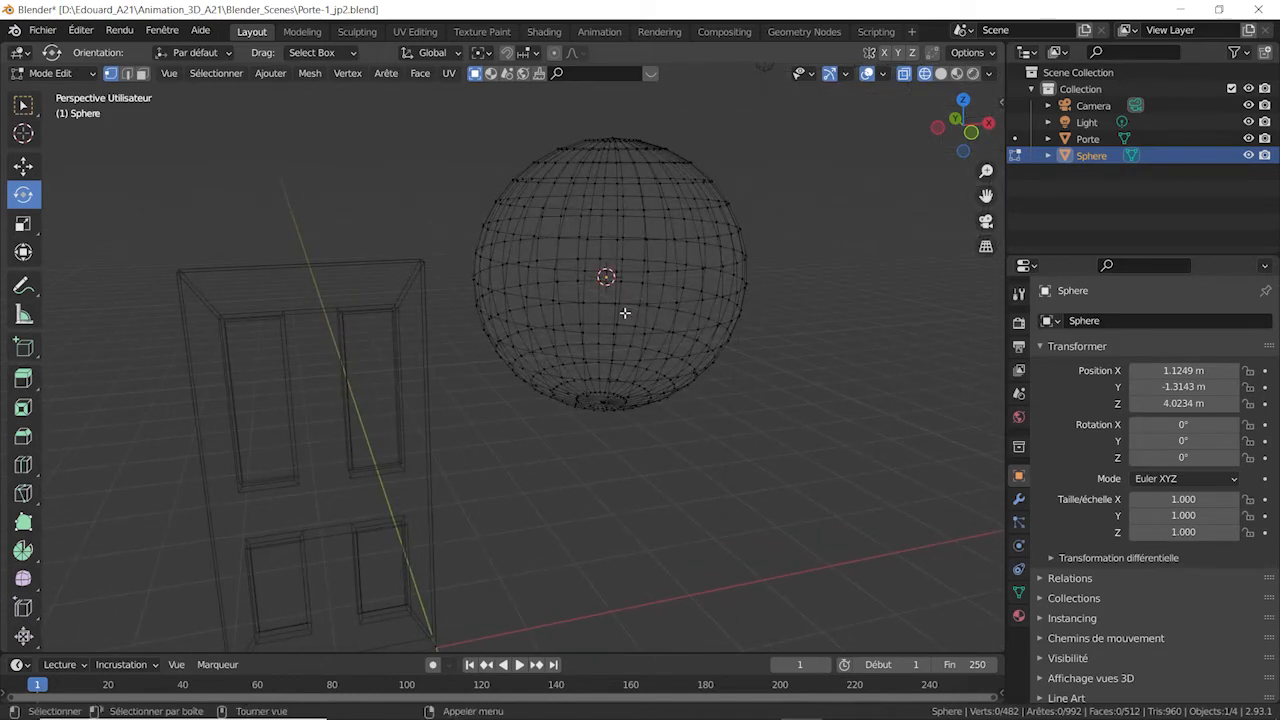
key(b)
drag(458, 270, 600, 457)
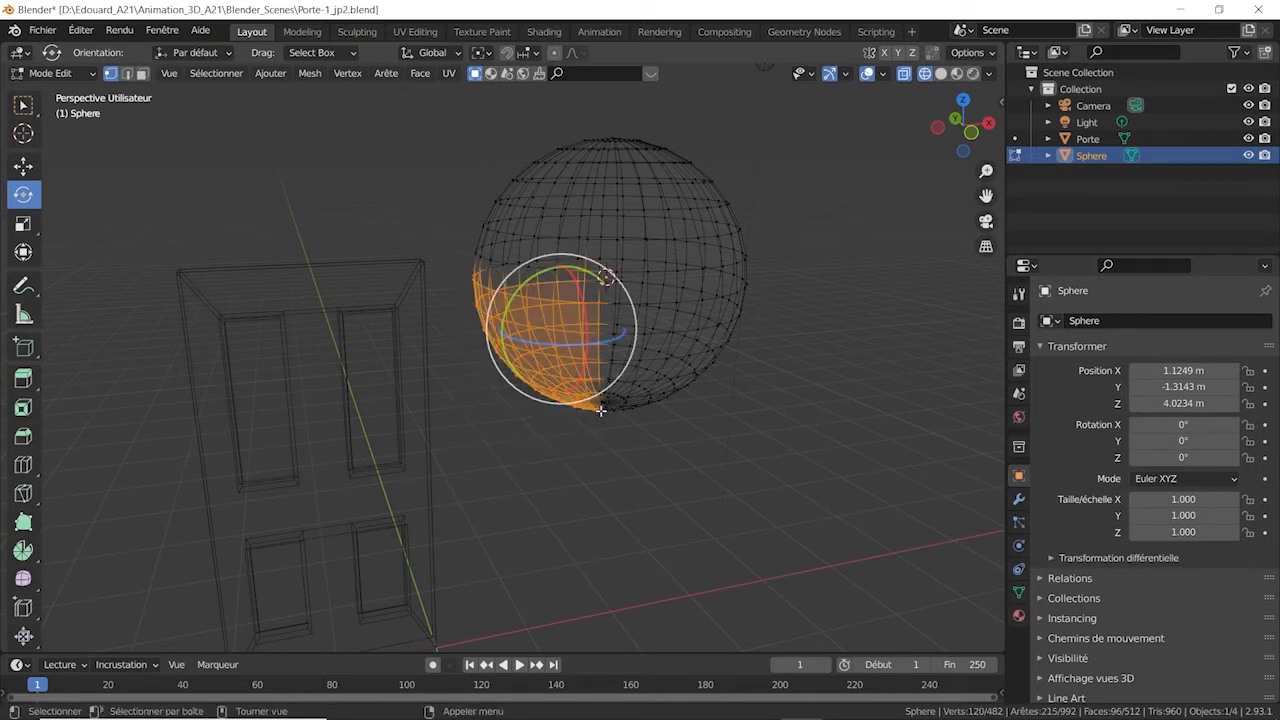
Step: Extend the sphere's vertex selection with the vertices around its bottom pole and a few on its upper right edge
key(b)
drag(560, 347, 629, 442)
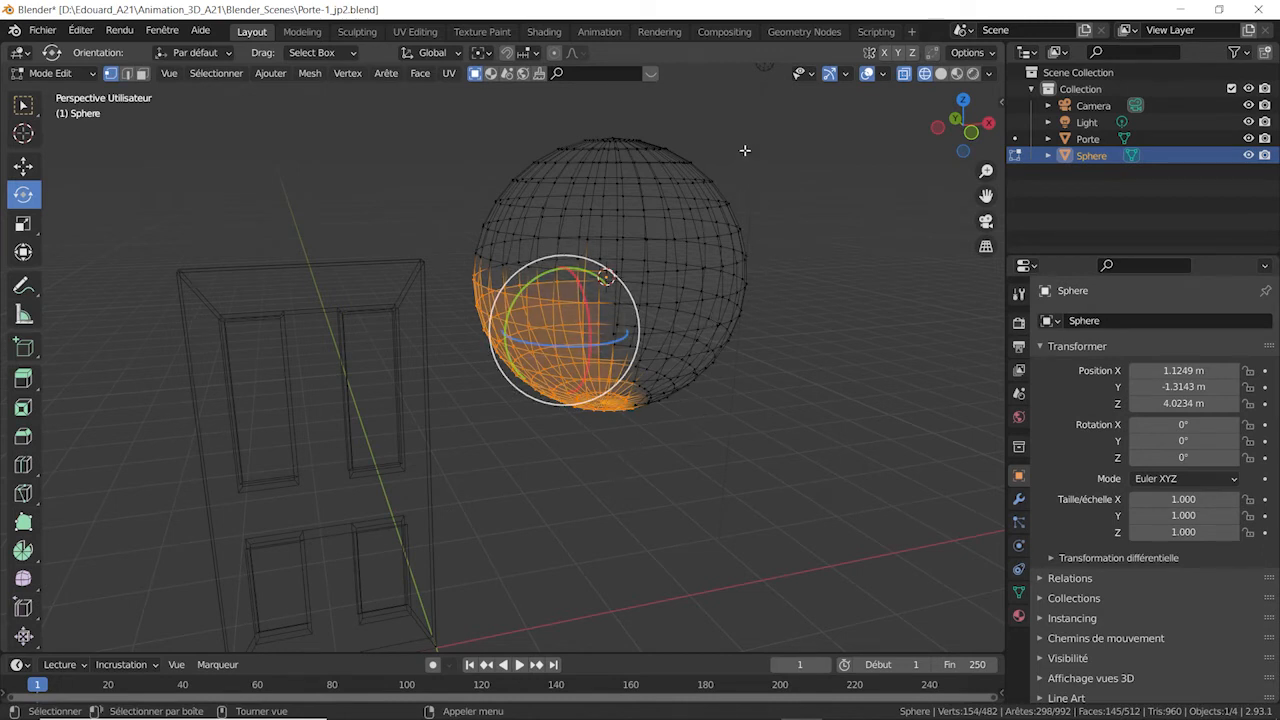
key(b)
drag(706, 166, 726, 191)
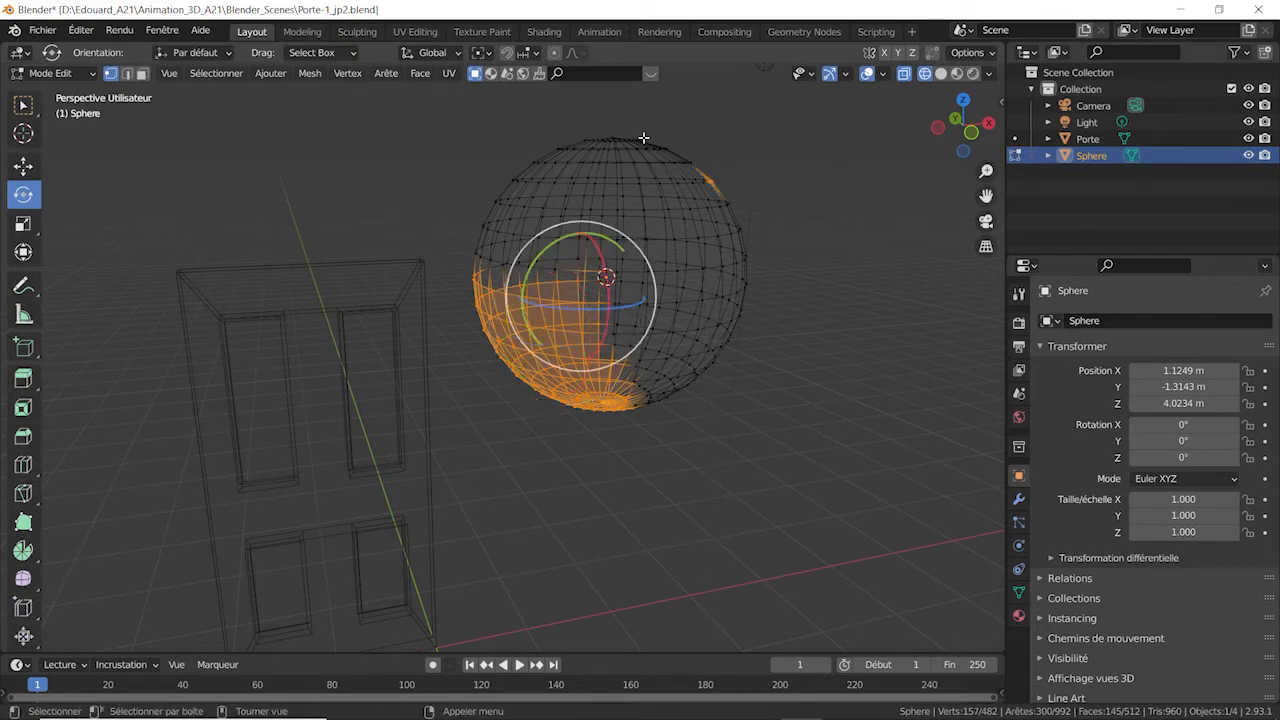
Step: Set the transform pivot point to Barycentre and inspect the gizmo's position on the selected sphere vertices
click(494, 53)
mouse_move(826, 329)
middle_down()
mouse_move(808, 306)
mouse_move(817, 317)
middle_up()
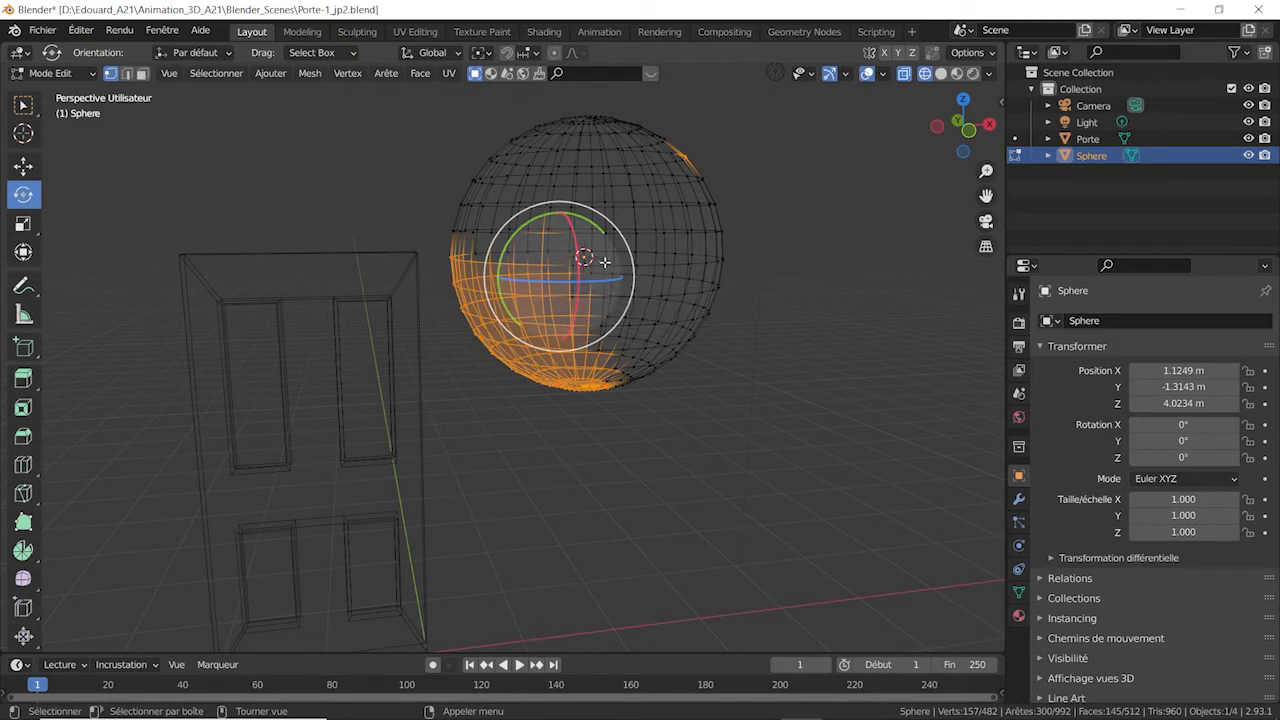
click(486, 55)
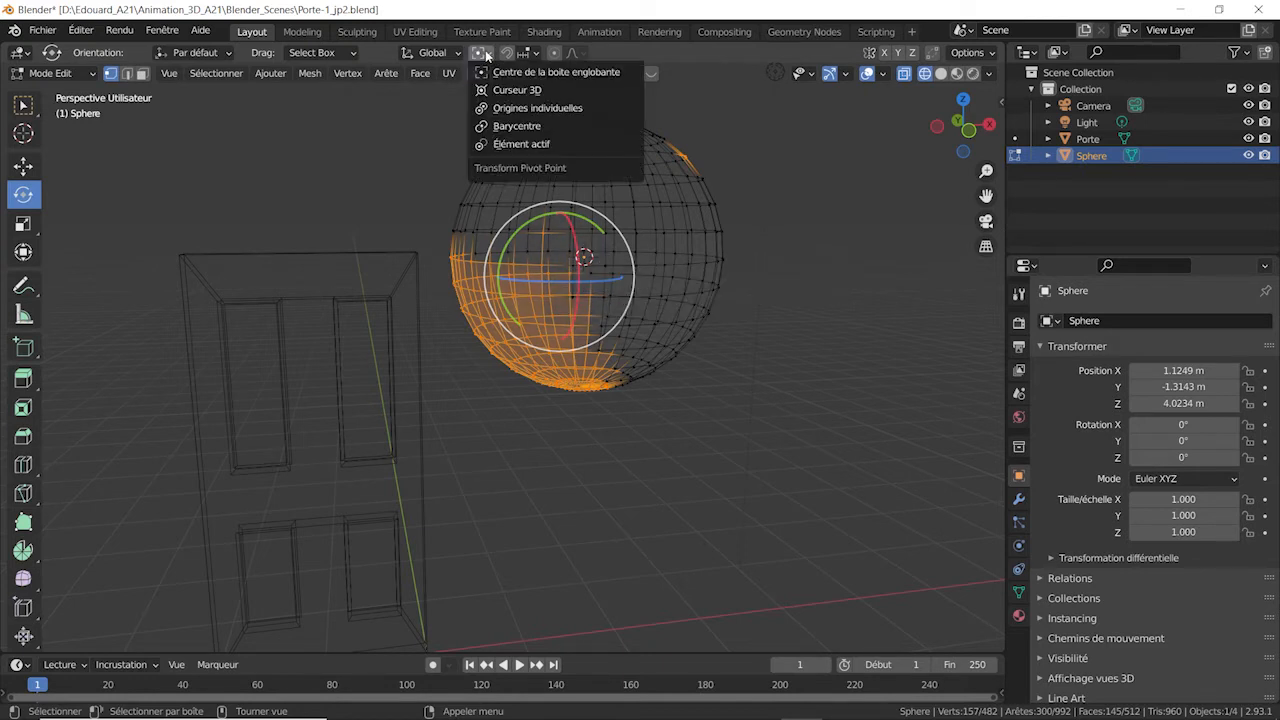
click(505, 127)
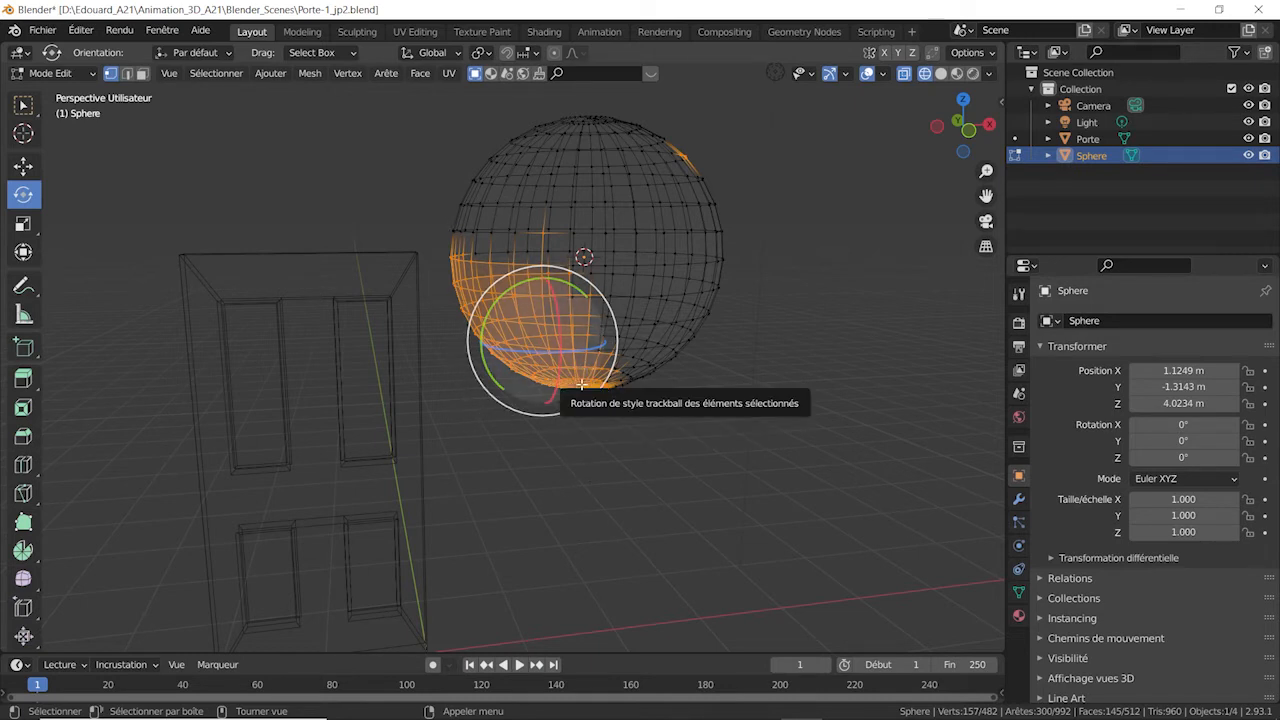
middle_drag(684, 434, 622, 395)
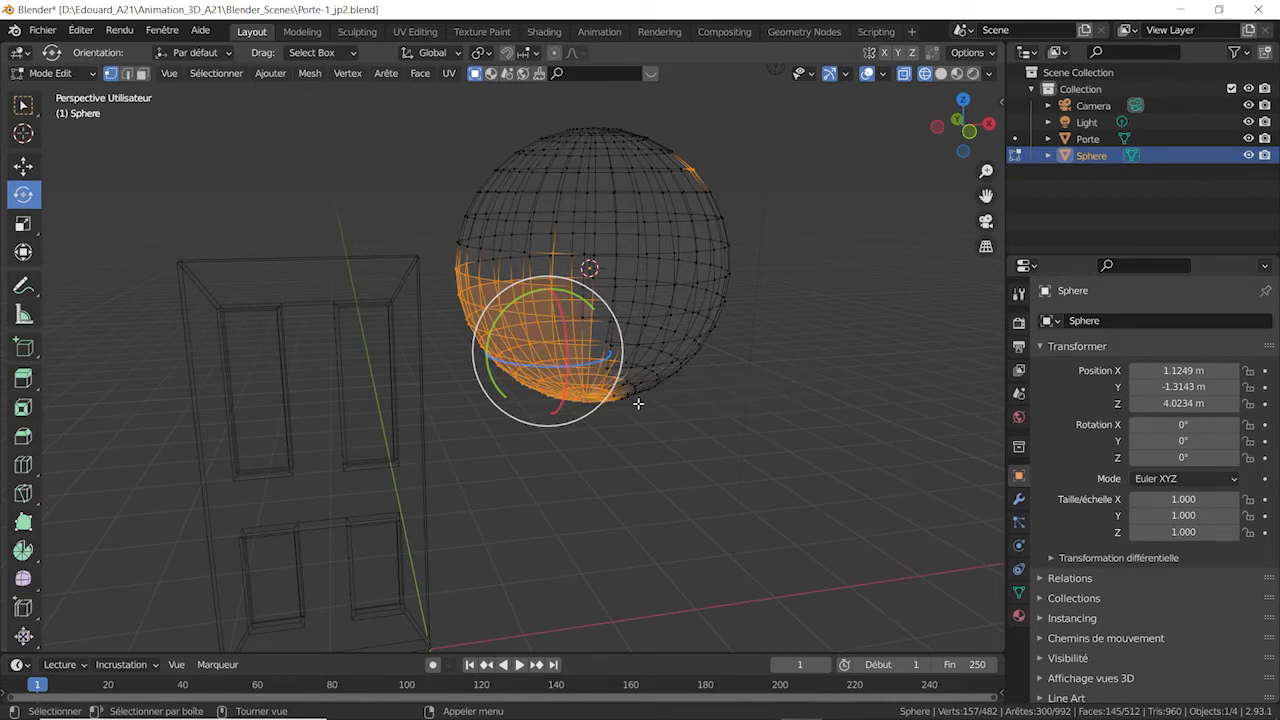
Step: Return to Object Mode, delete the sphere and switch the viewport to solid shading
click(485, 55)
click(52, 73)
click(52, 88)
key(Delete)
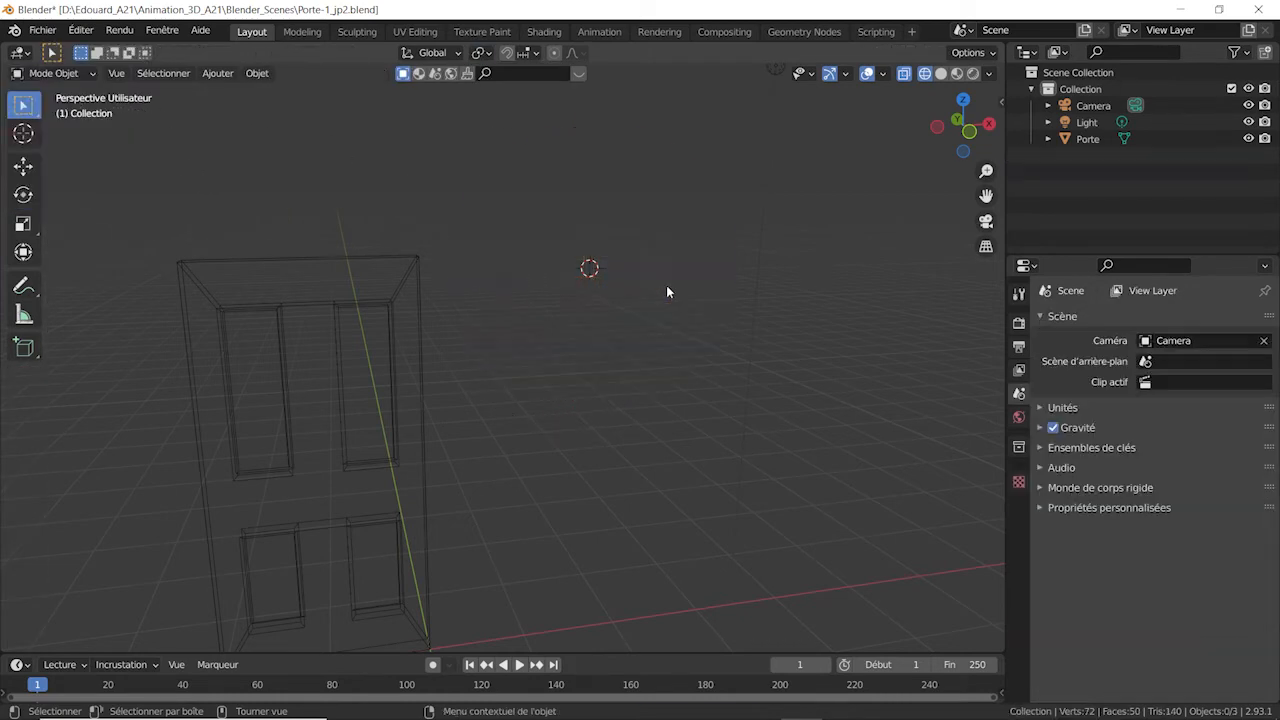
click(941, 73)
middle_drag(640, 300, 707, 291)
scroll(528, 349, down, 3)
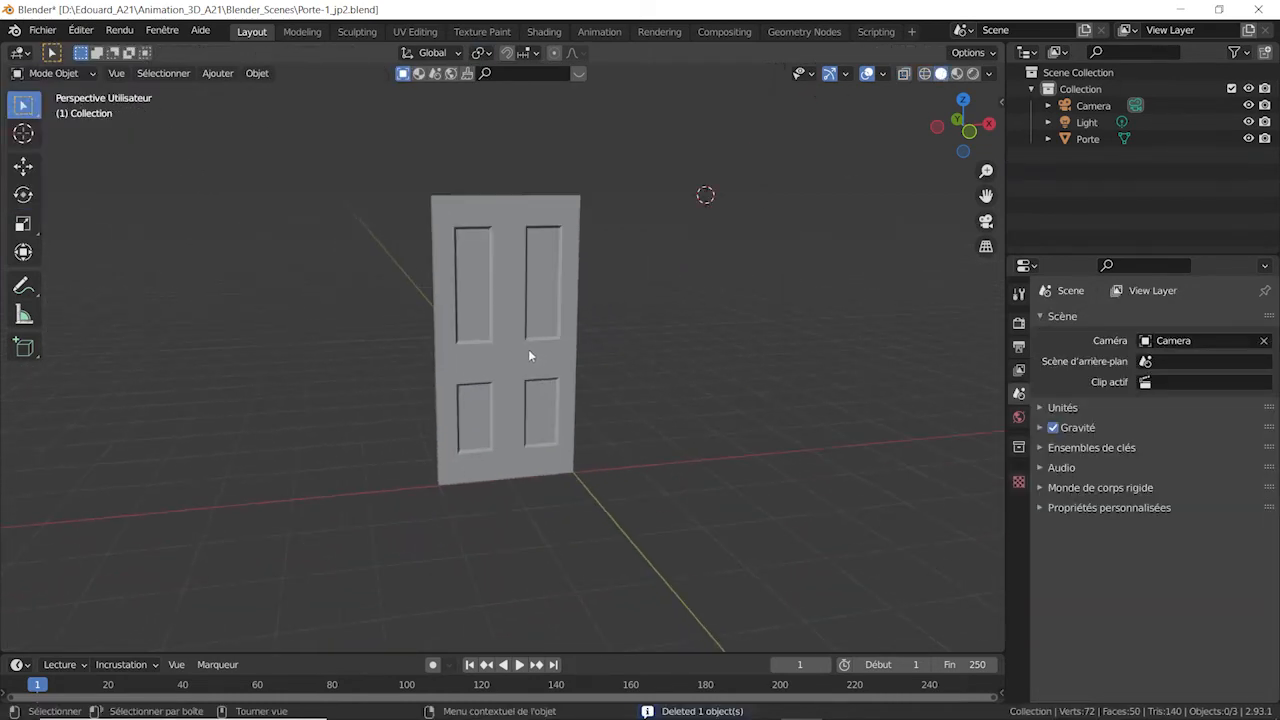
Step: Duplicate the door and place the copy about 2.6 m away in the negative X direction
shift+middle_drag(528, 349, 594, 391)
click(594, 391)
click(480, 52)
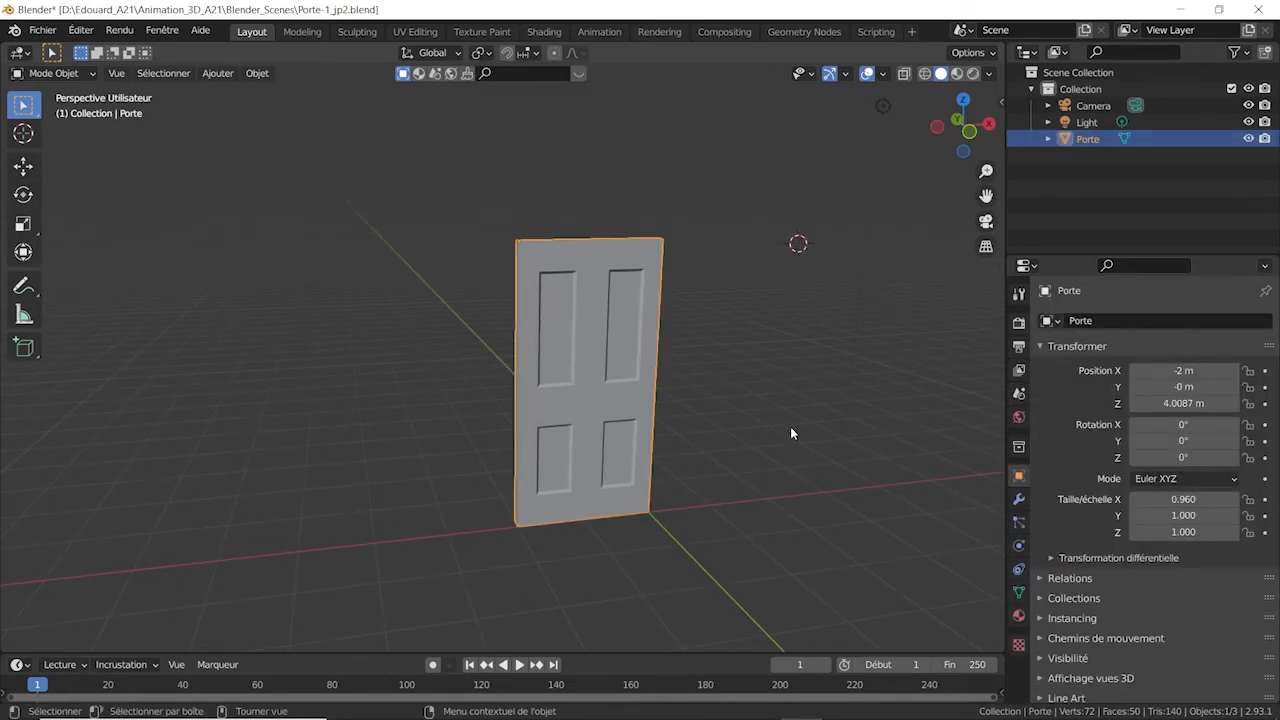
key(shift+d)
key(x)
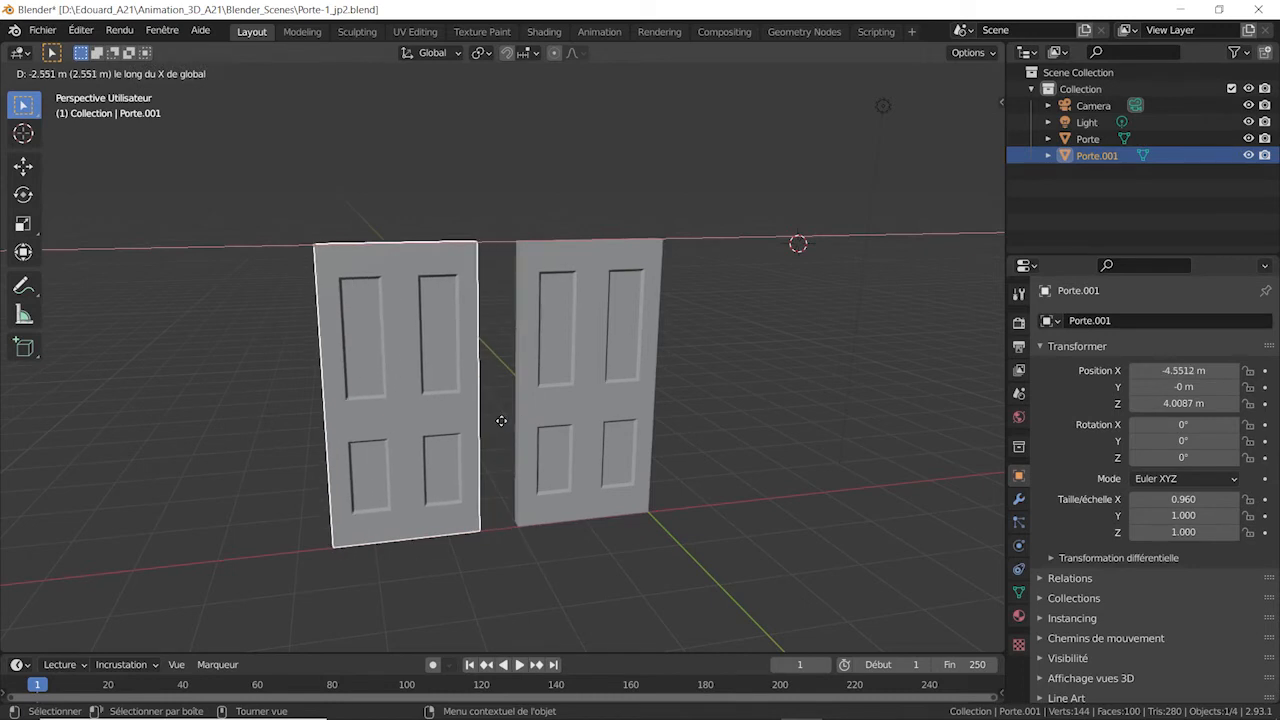
click(578, 404)
Step: Duplicate the original door again and place this copy along the X axis, beyond the first copy
shift+click(578, 404)
middle_drag(723, 430, 736, 370)
click(733, 363)
scroll(732, 362, down, 3)
key(shift+d)
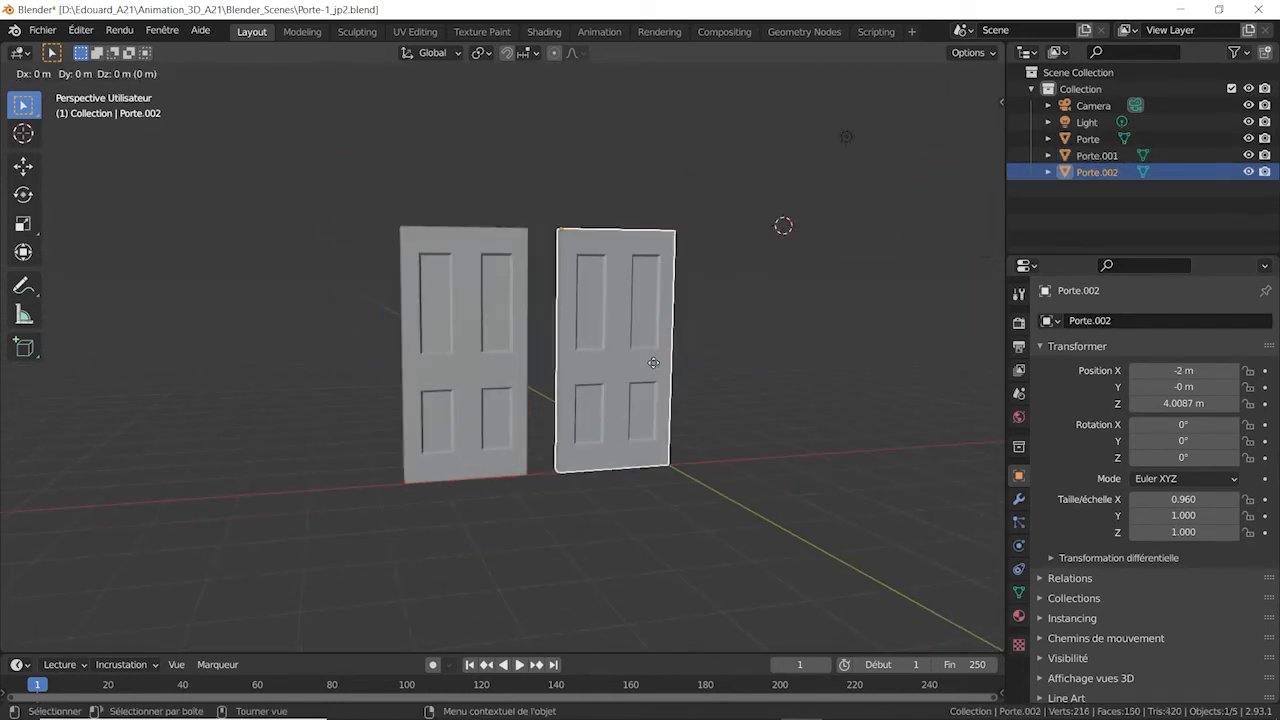
key(x)
click(305, 369)
Step: Select all three doors with the original as the active object and activate the Rotate tool
shift+click(469, 370)
shift+click(622, 368)
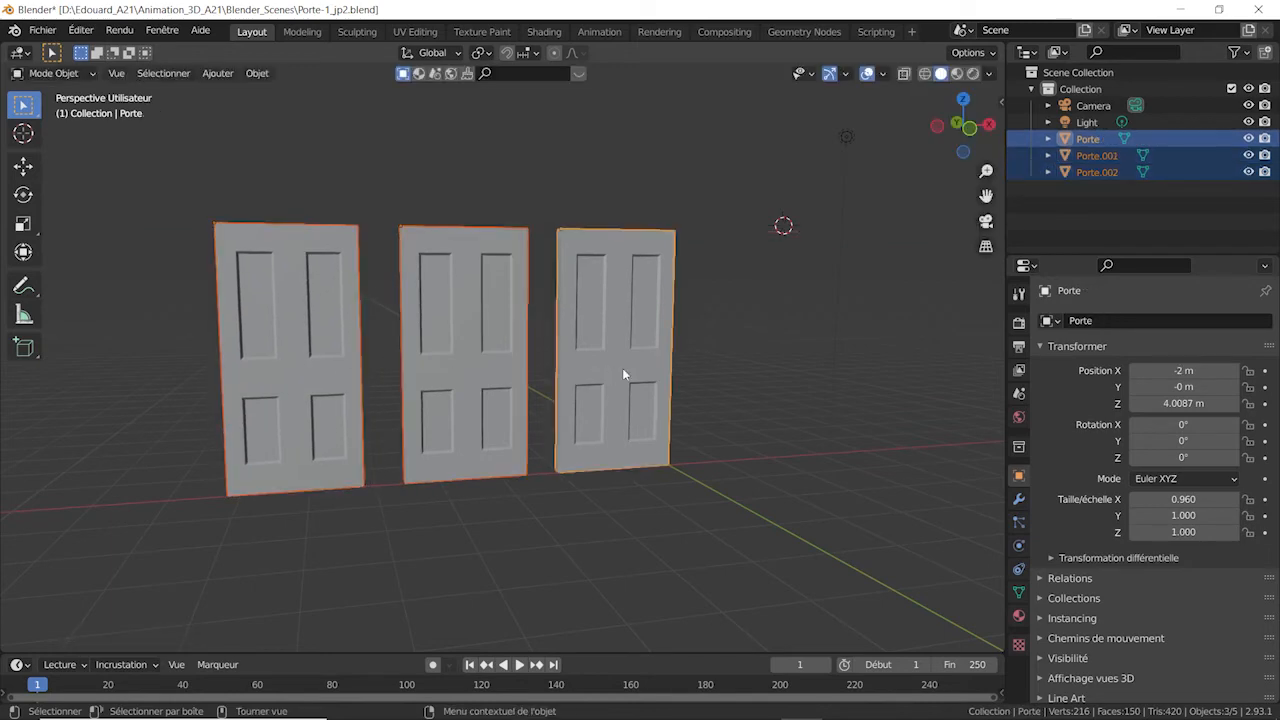
scroll(596, 398, up, 1)
shift+middle_drag(597, 402, 672, 372)
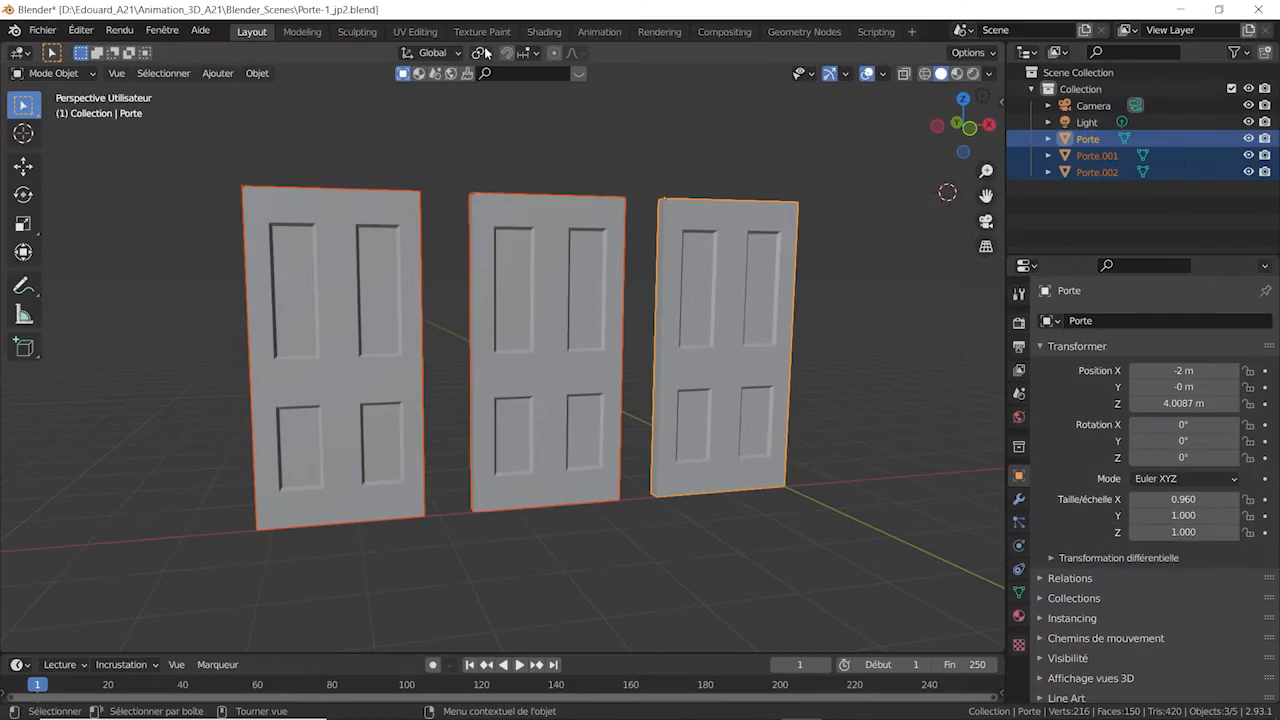
click(22, 195)
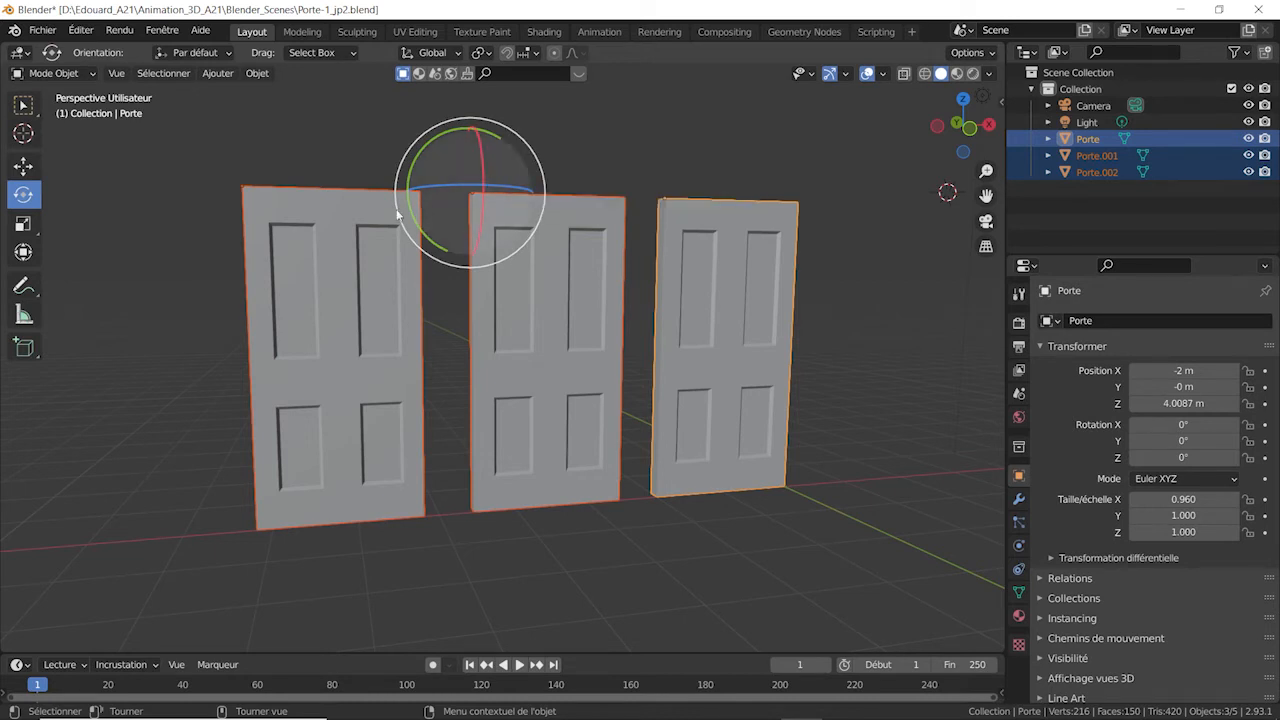
Step: Set the pivot point to Active Element, try rotating the three doors about Z, and undo the rotation
click(482, 53)
click(522, 144)
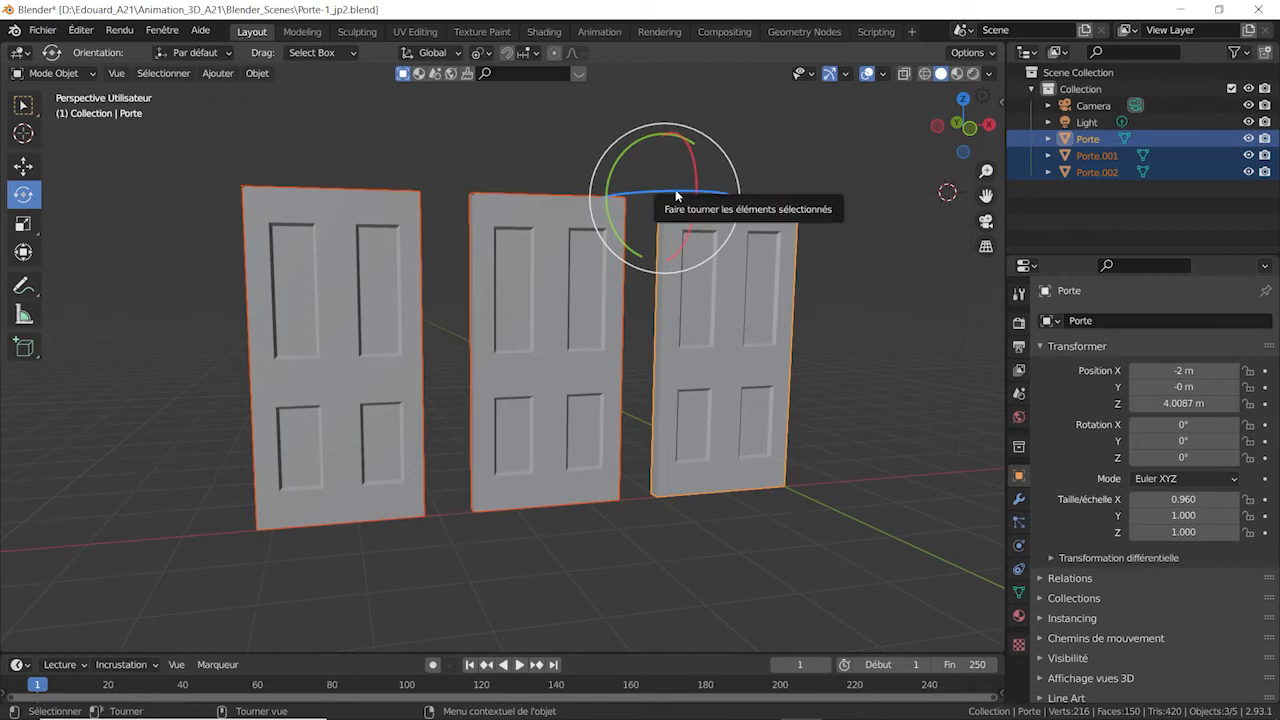
mouse_move(676, 195)
mouse_down()
mouse_move(730, 203)
mouse_move(662, 184)
mouse_move(700, 185)
mouse_move(686, 192)
mouse_up()
key(ctrl+z)
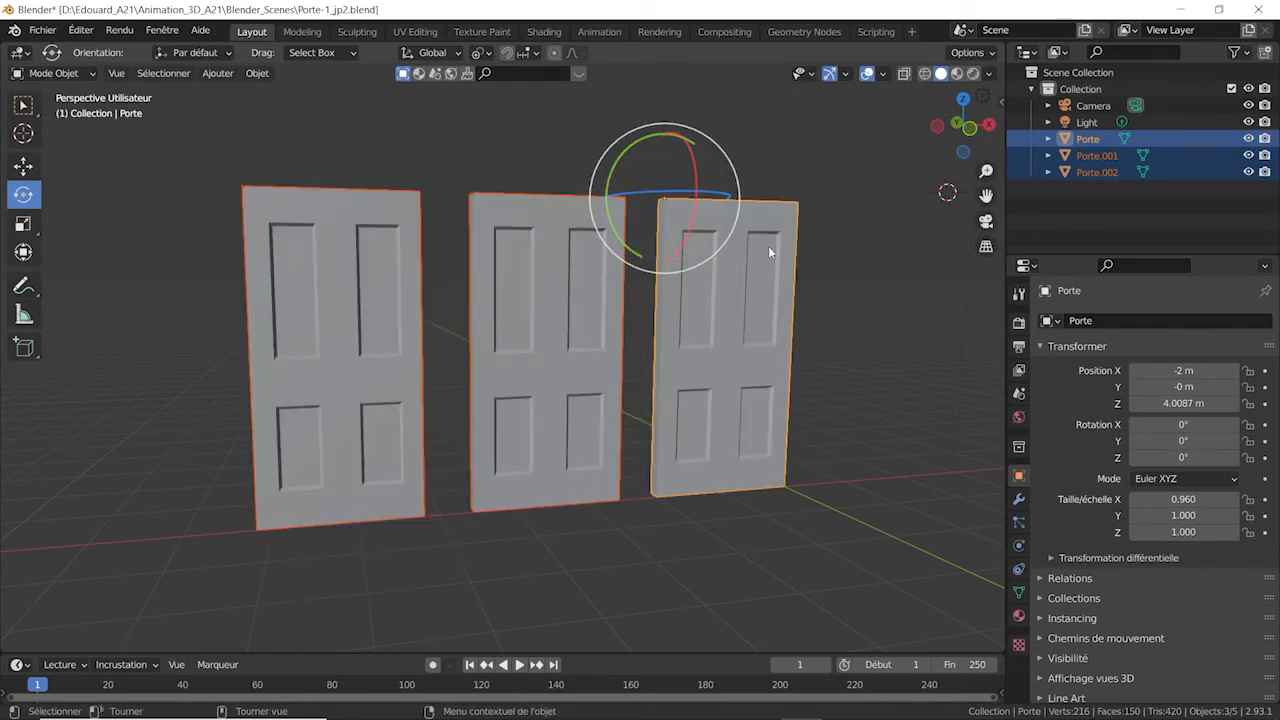
Step: Set the pivot point to Individual Origins, try rotating the doors about -13.6° around Z, and undo the rotation
click(484, 53)
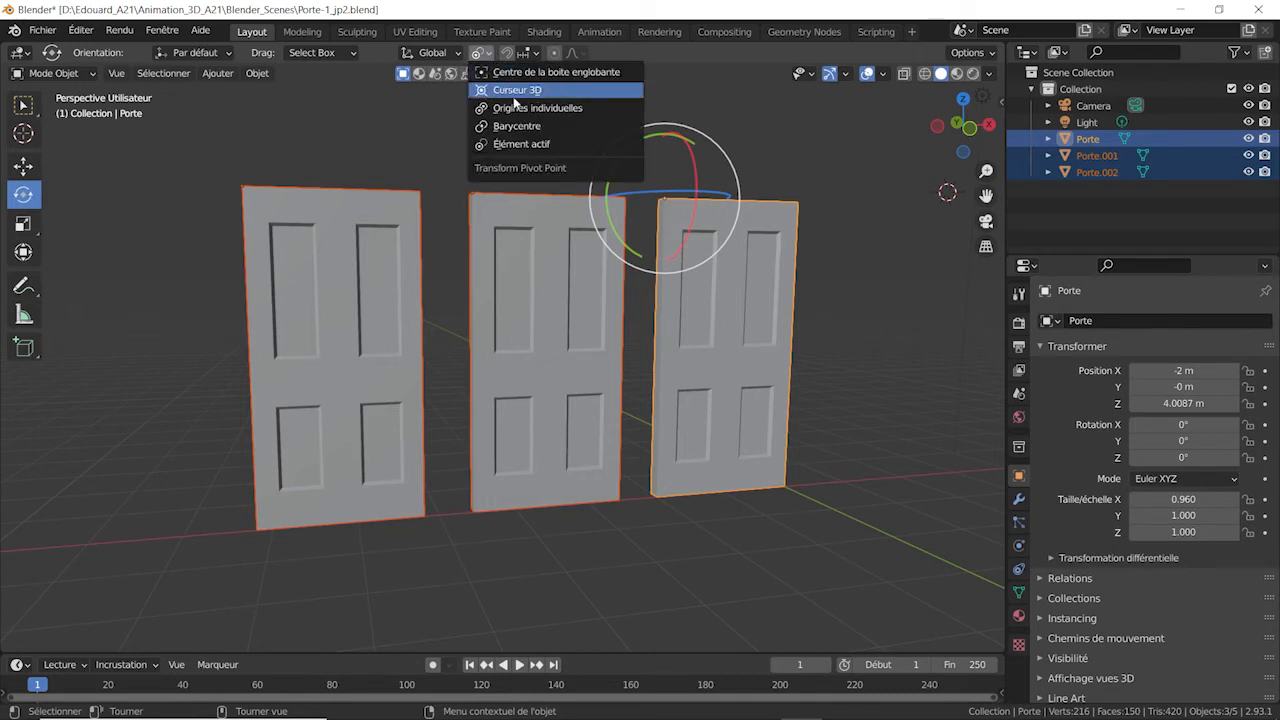
click(532, 113)
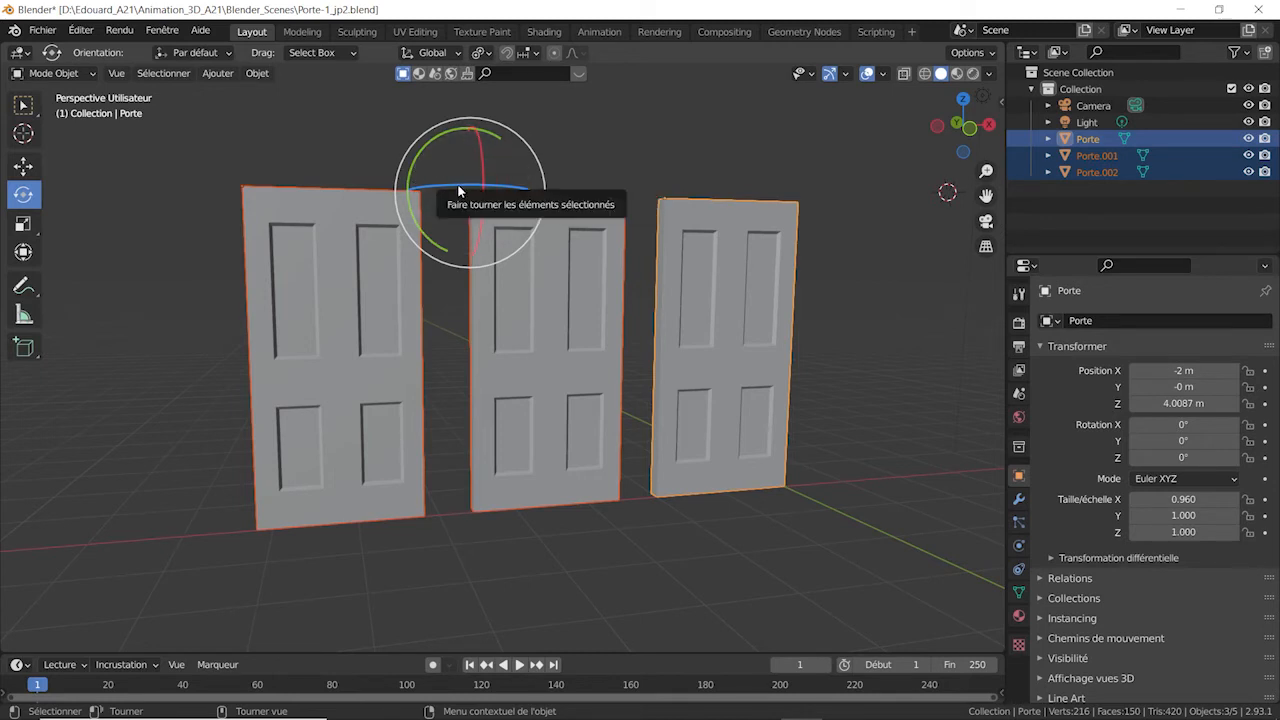
drag(455, 188, 310, 155)
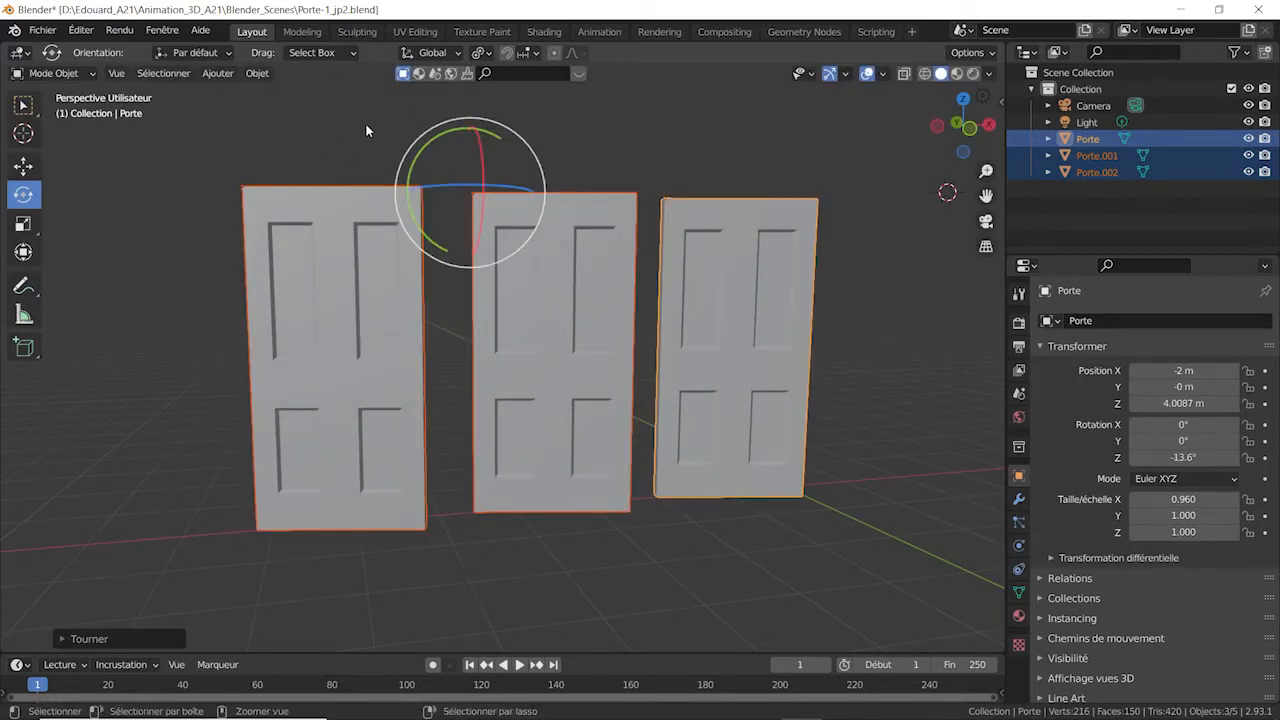
key(ctrl+z)
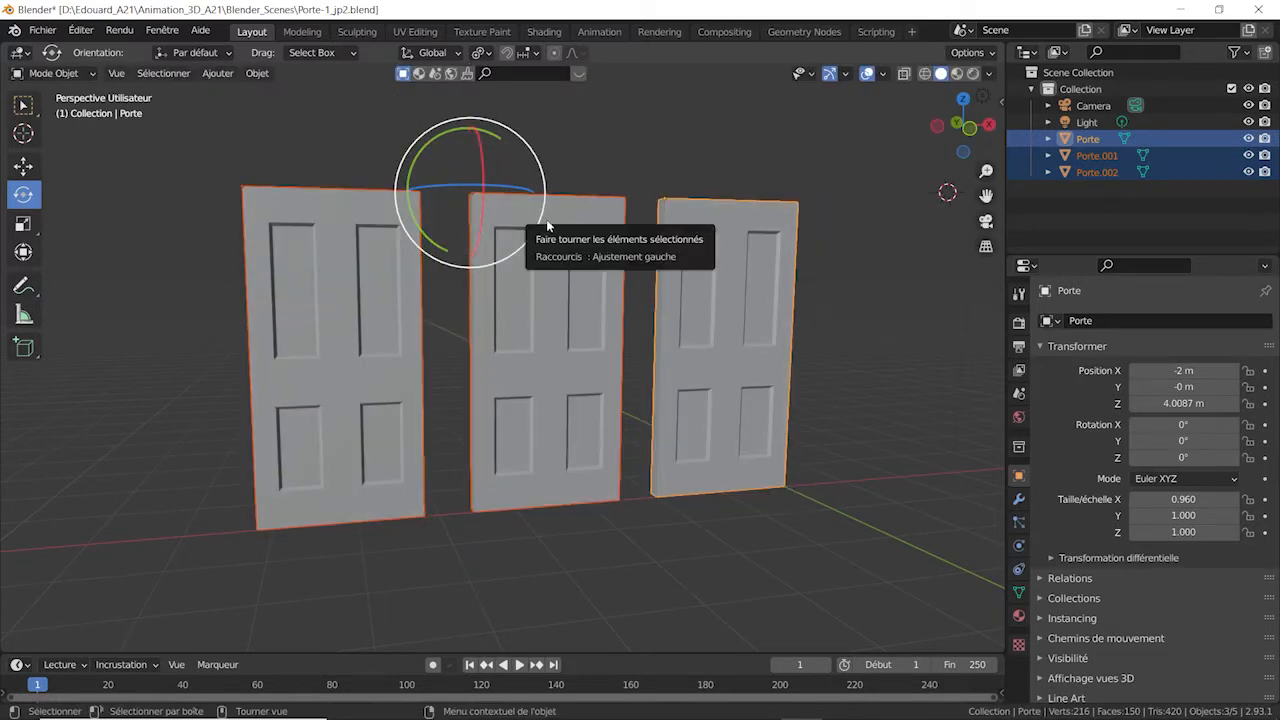
Step: Set the pivot point to Bounding Box Center, try rotating the doors about 27.3° around Z, and undo the rotation
click(489, 53)
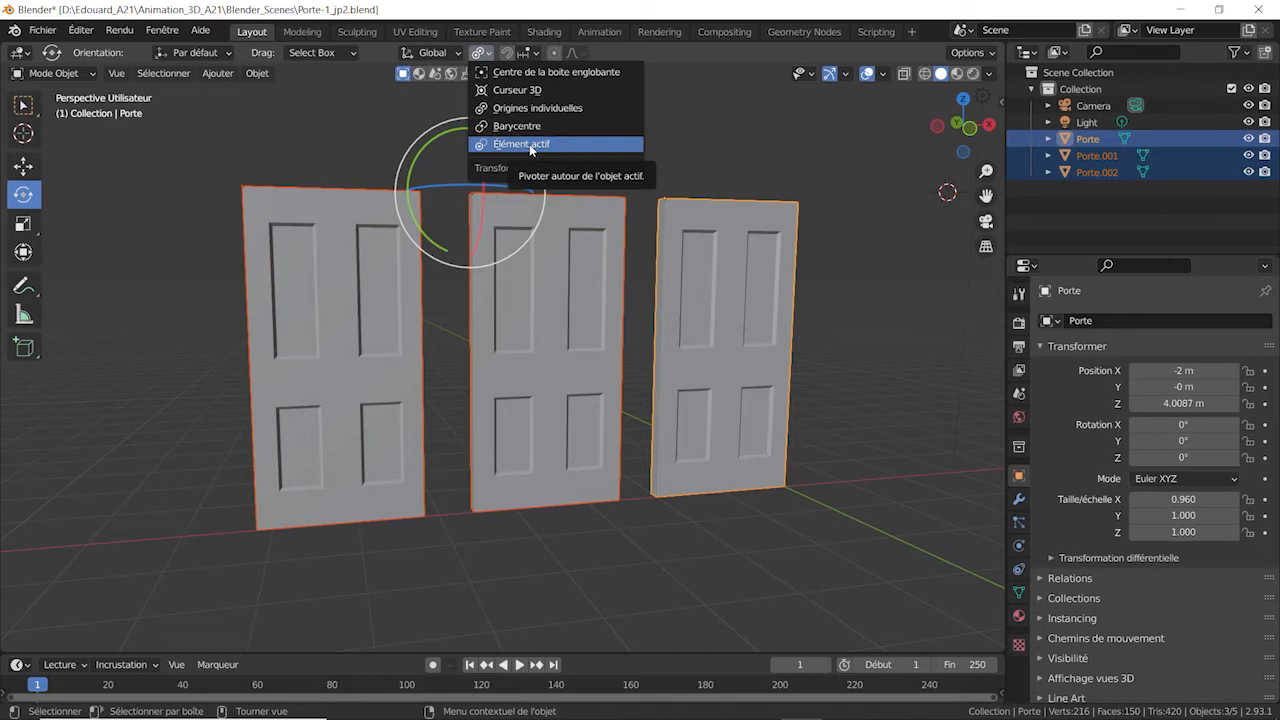
click(556, 72)
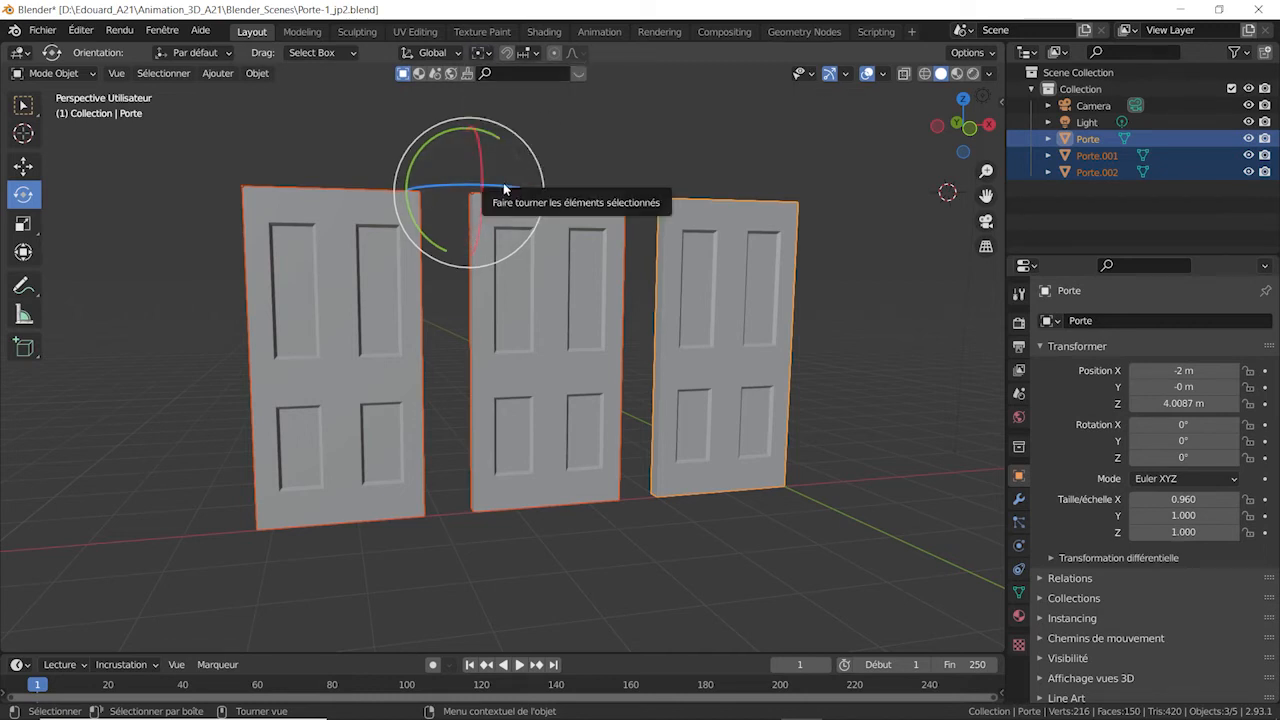
drag(504, 188, 909, 295)
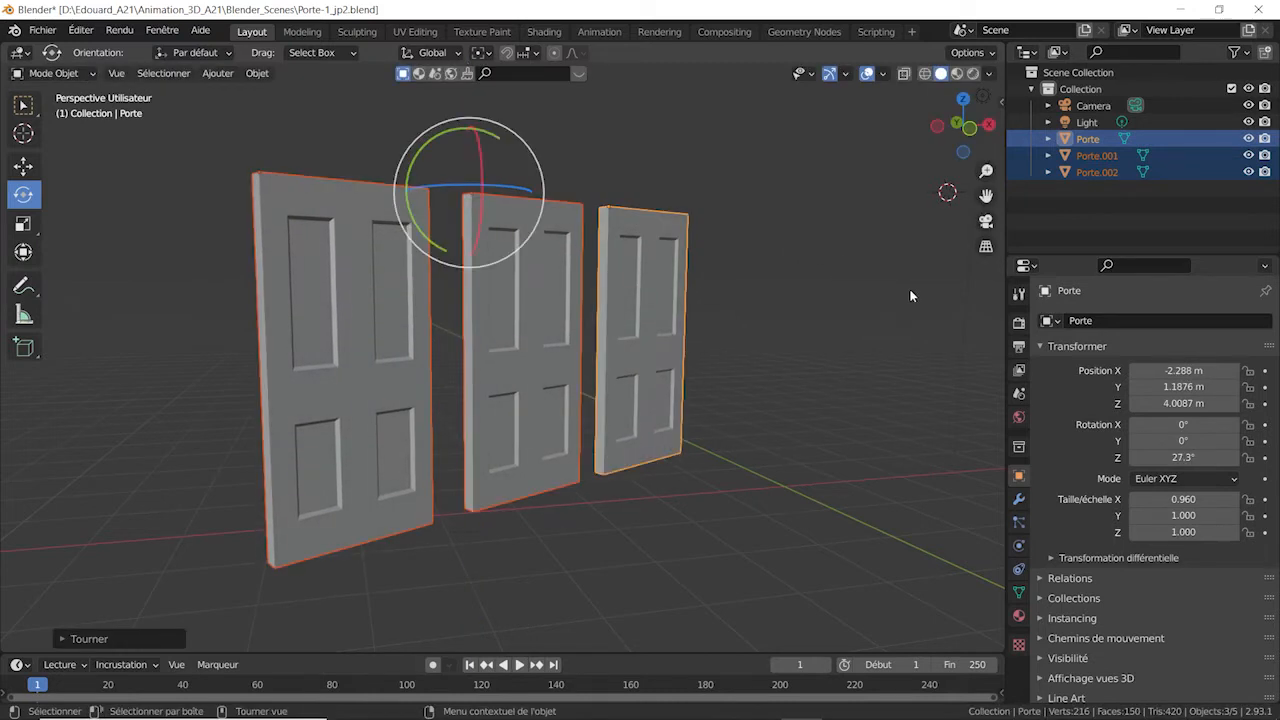
key(ctrl+z)
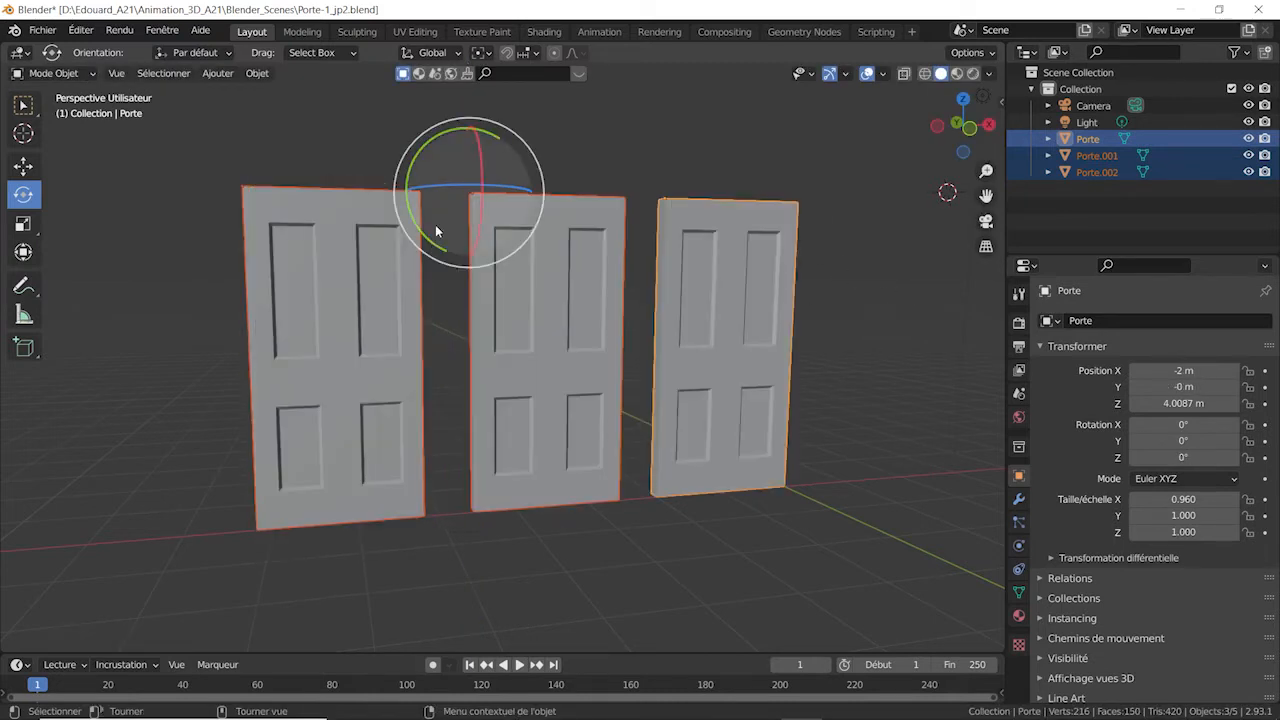
Step: Delete the two duplicate doors and hide the original door in the viewport
key(ctrl+z)
key(Delete)
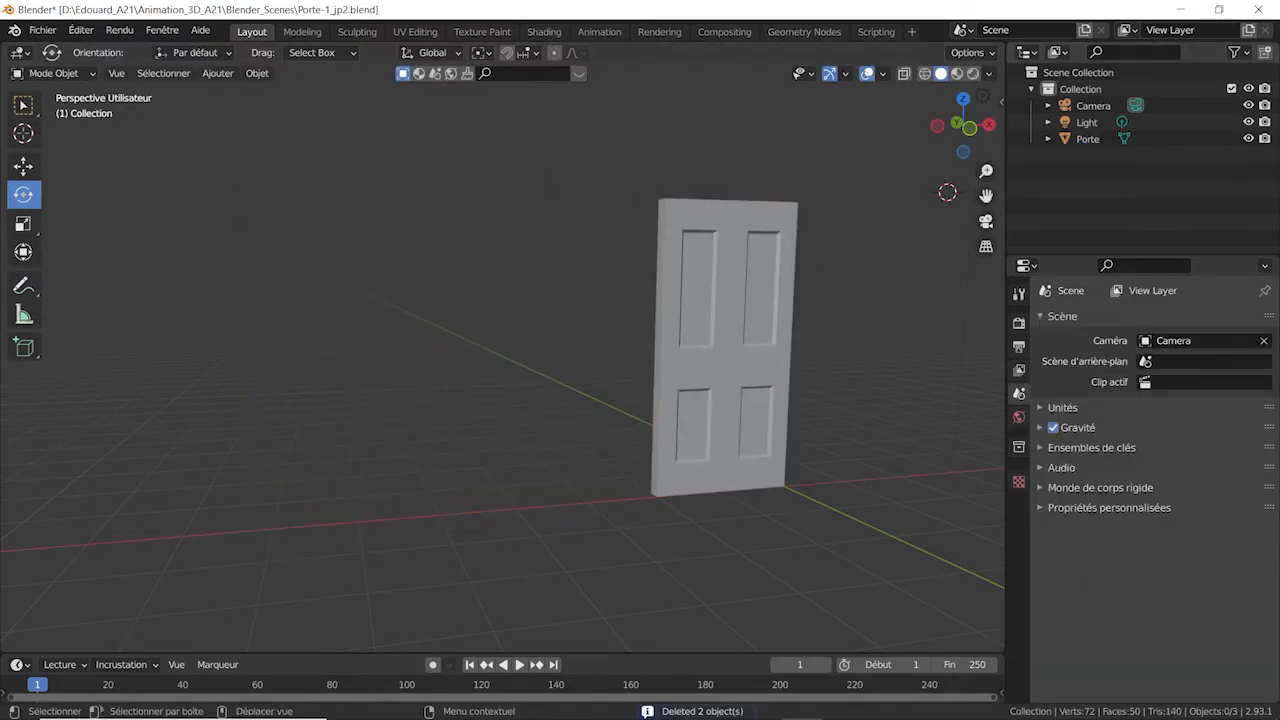
click(1248, 139)
Step: Review the object snapping commands and snap the 3D cursor to the world origin
click(257, 73)
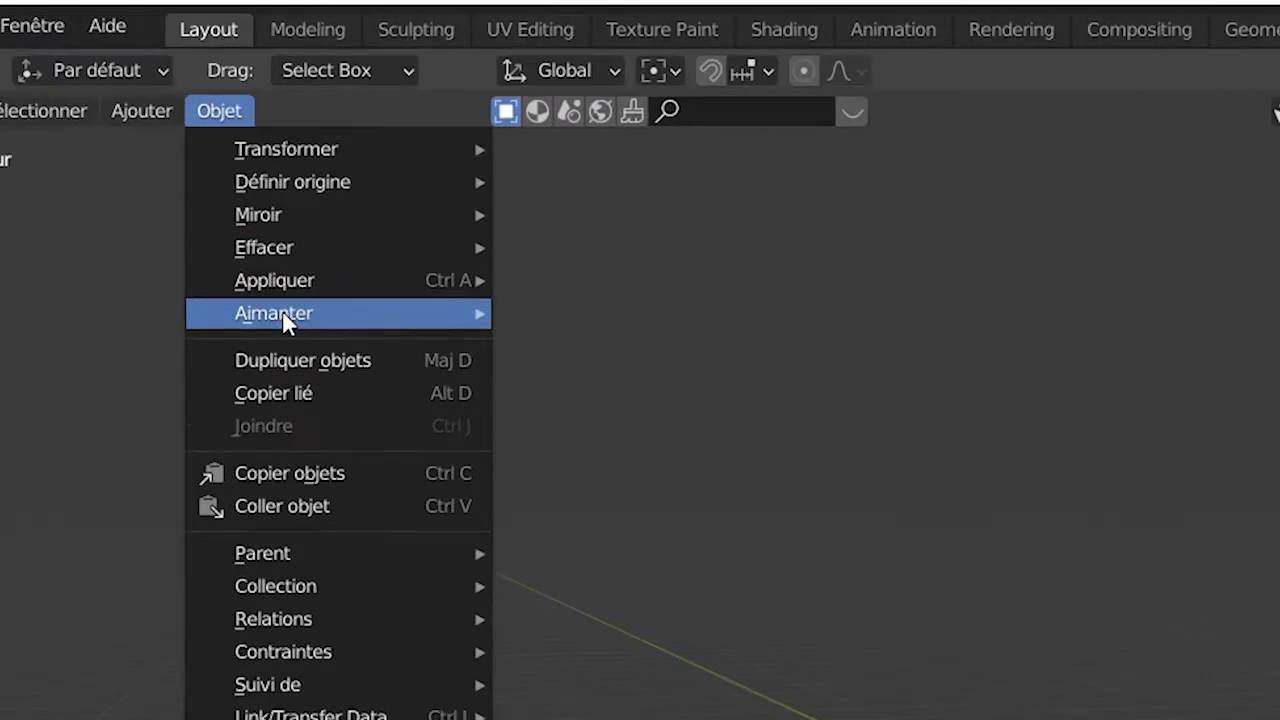
mouse_move(290, 178)
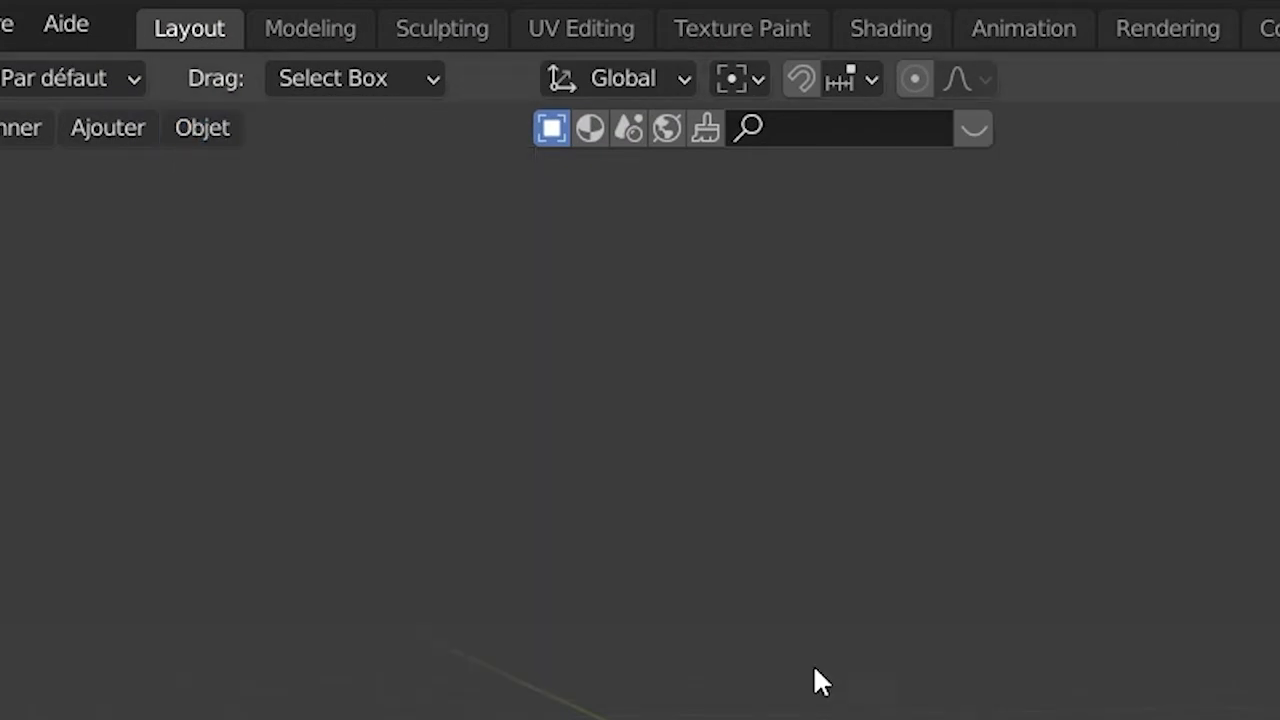
key(shift+s)
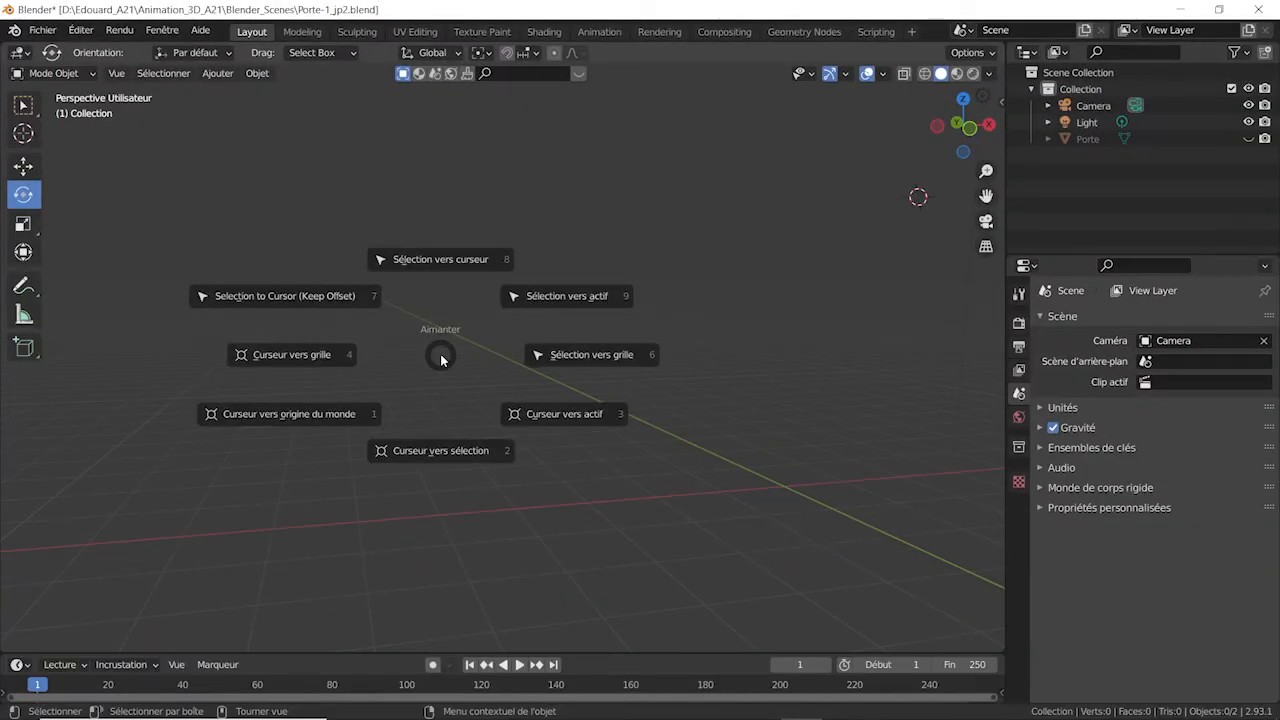
click(309, 419)
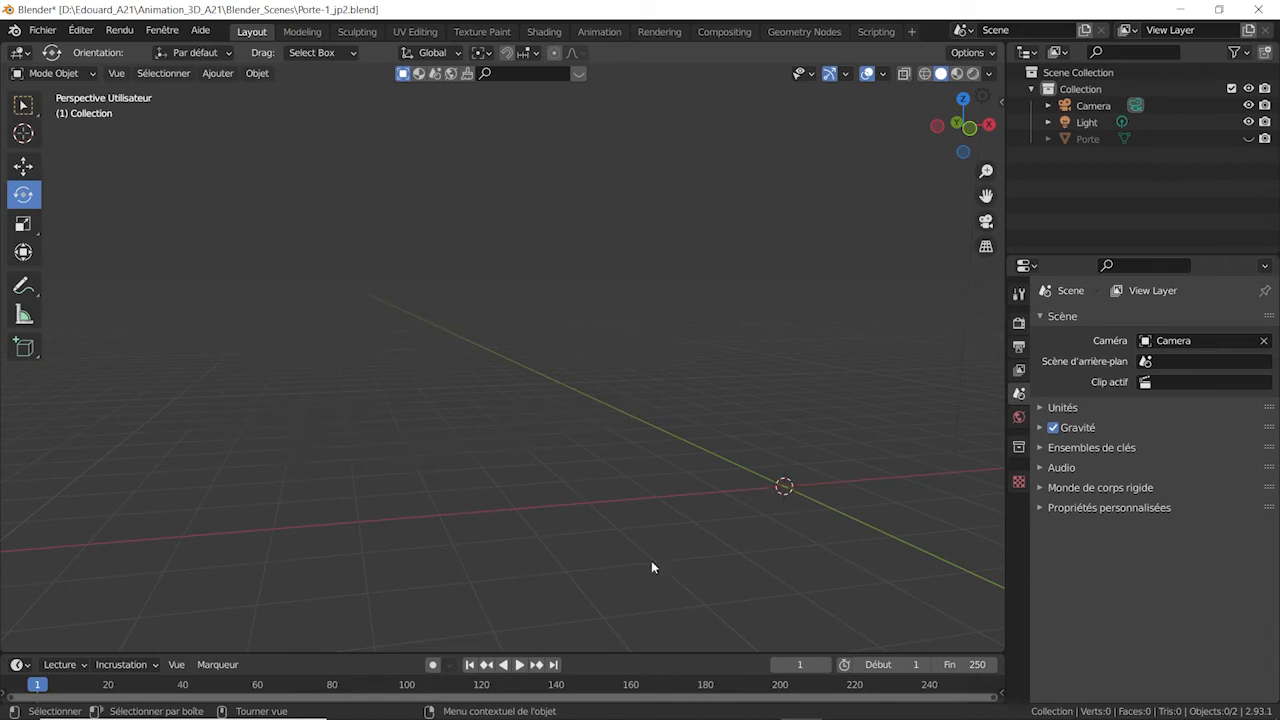
Step: Add a cube mesh at the 3D cursor on the world origin
middle_drag(842, 521, 534, 438)
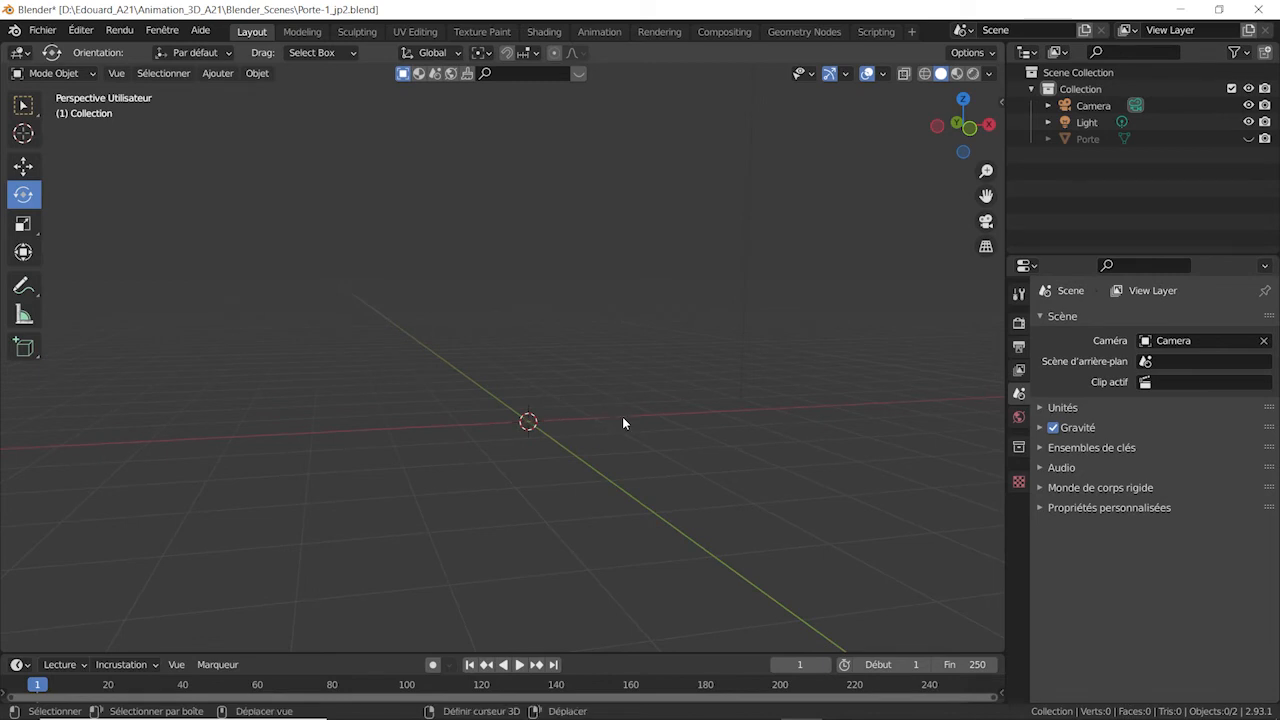
key(shift+a)
mouse_move(602, 385)
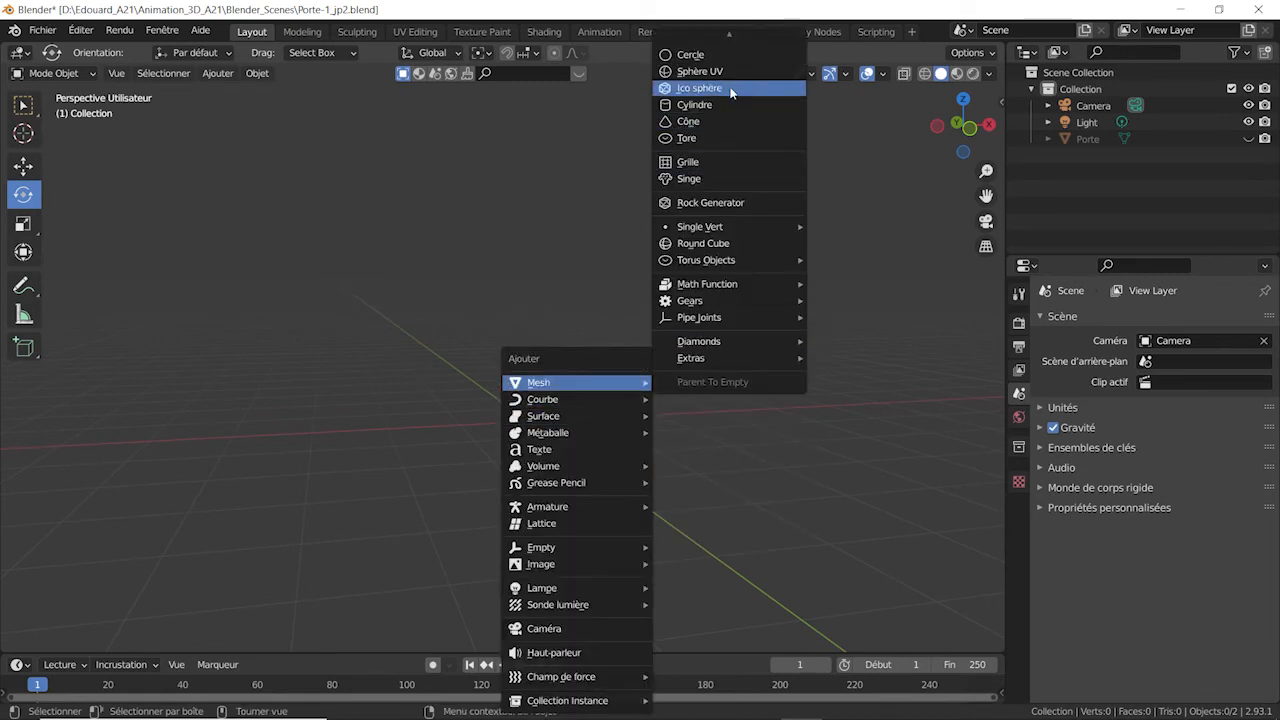
click(712, 54)
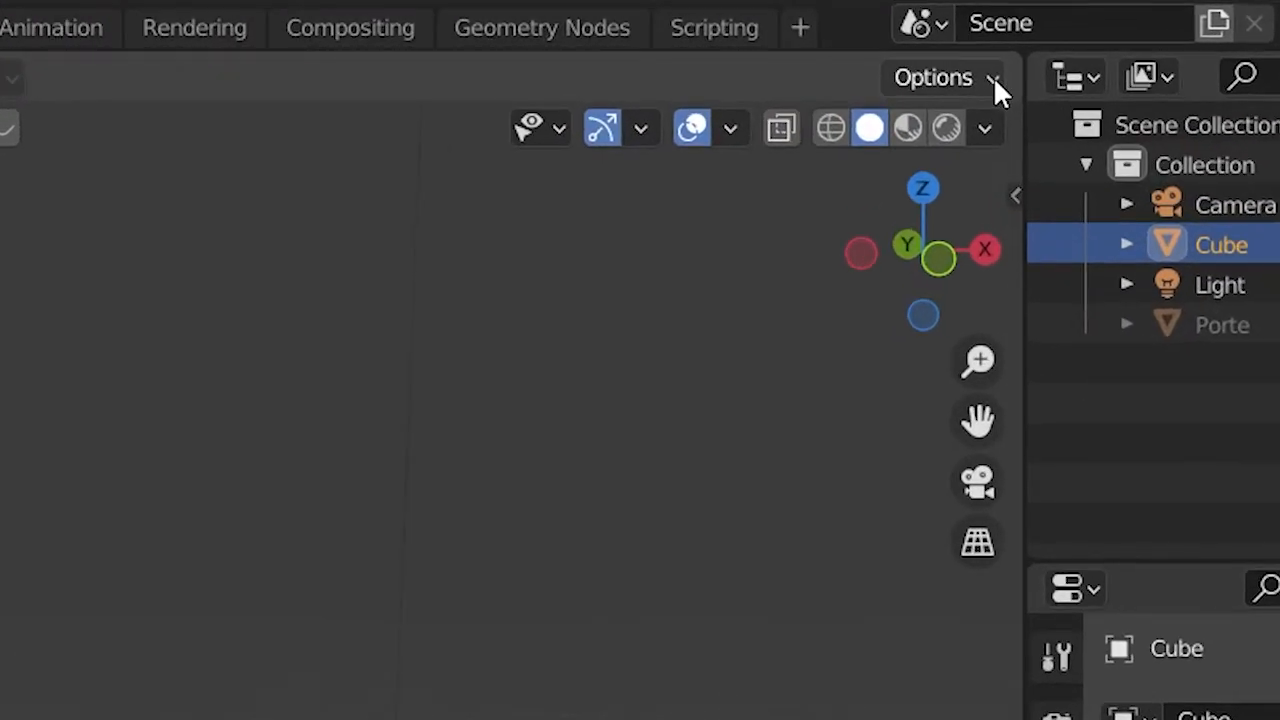
Step: Restrict transformations to affect only origins and show the cube in front view
click(992, 52)
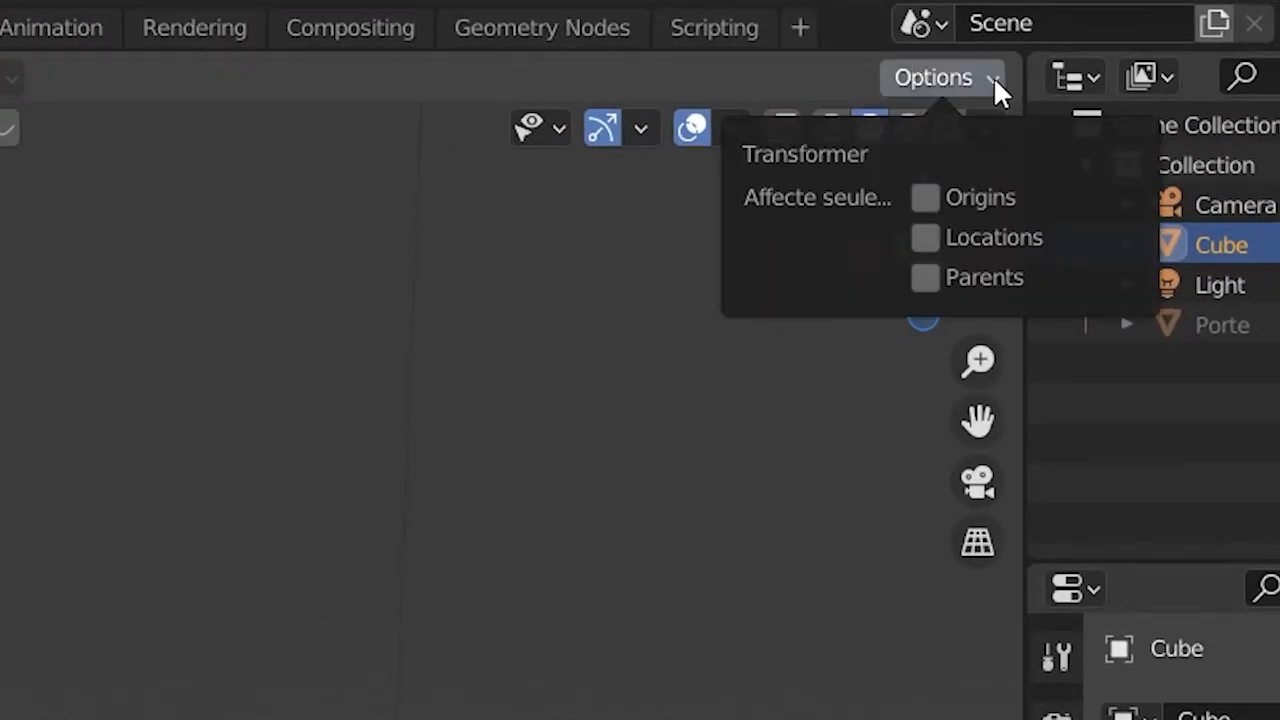
click(928, 197)
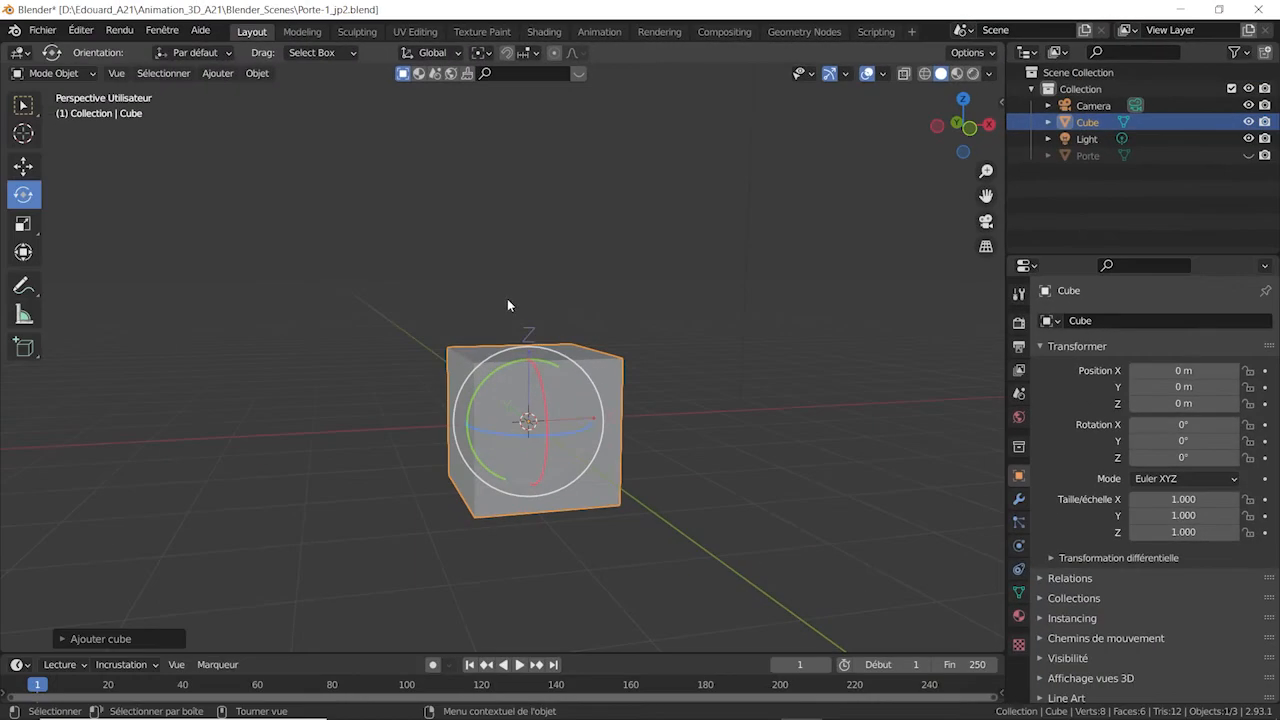
key(KP_1)
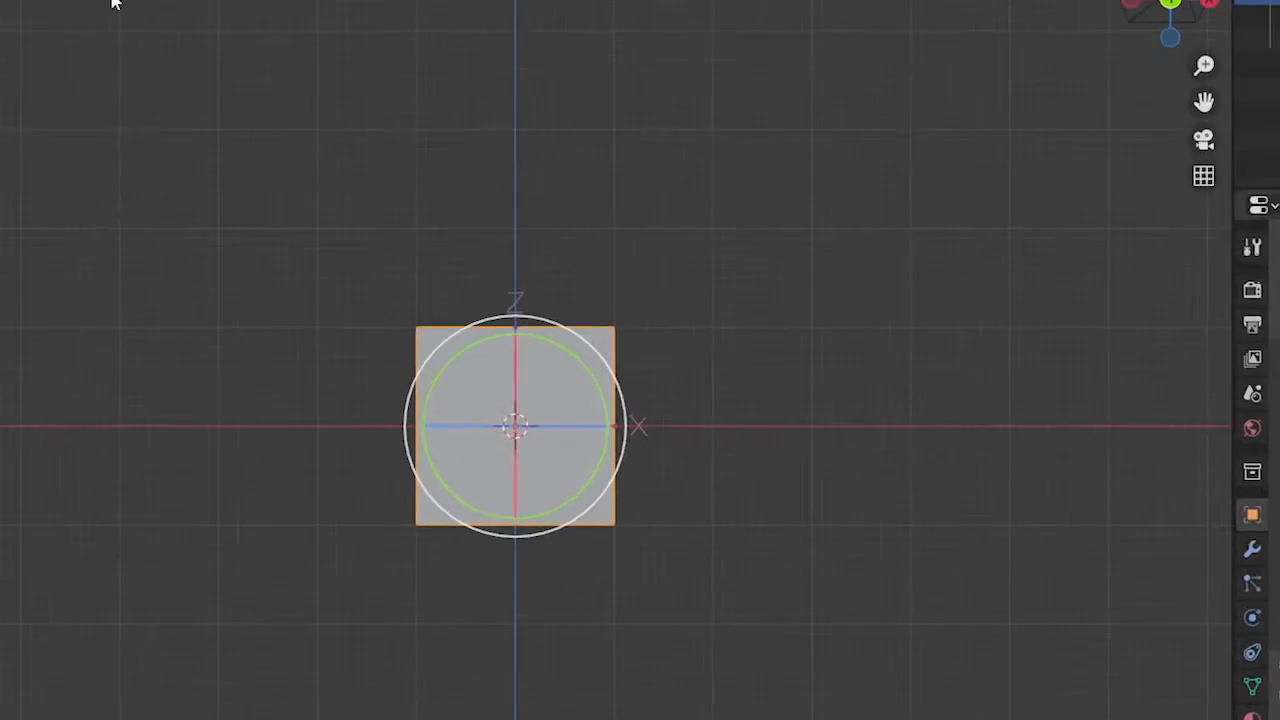
Step: Move only the cube's origin -1 m along the X axis, from the cube's centre onto its left face
click(23, 166)
drag(677, 447, 508, 446)
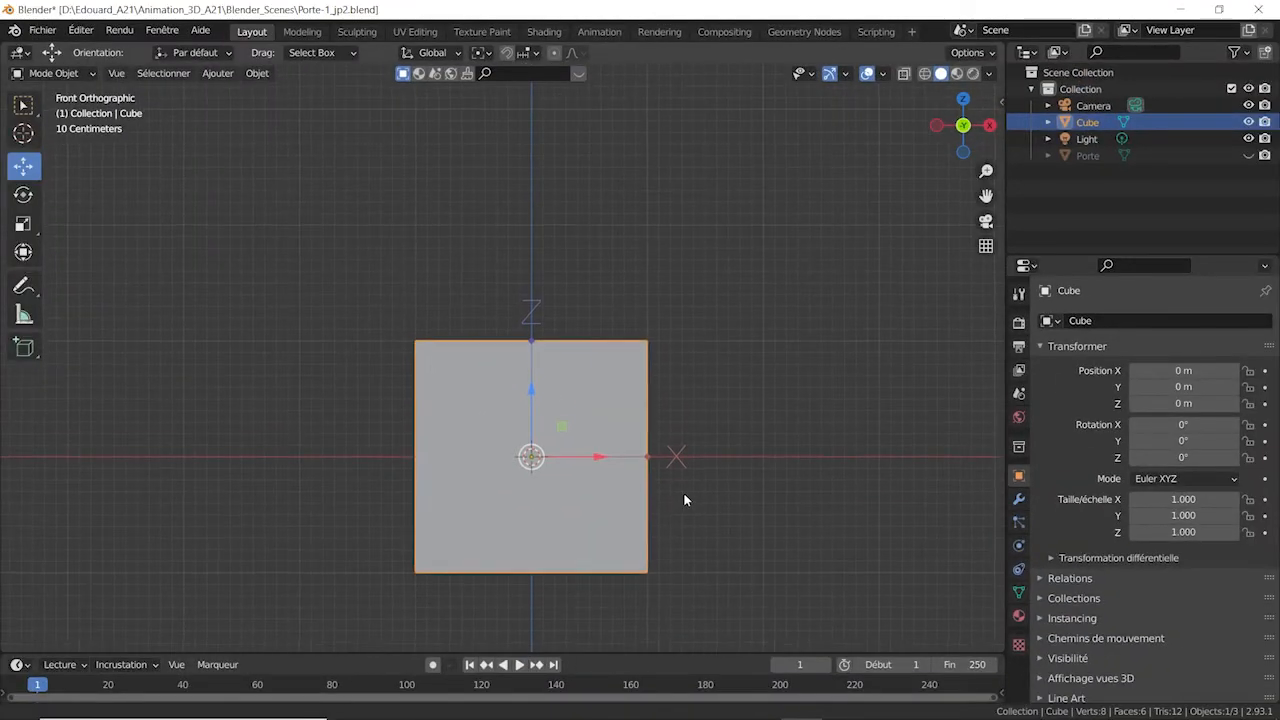
shift+middle_drag(684, 500, 720, 380)
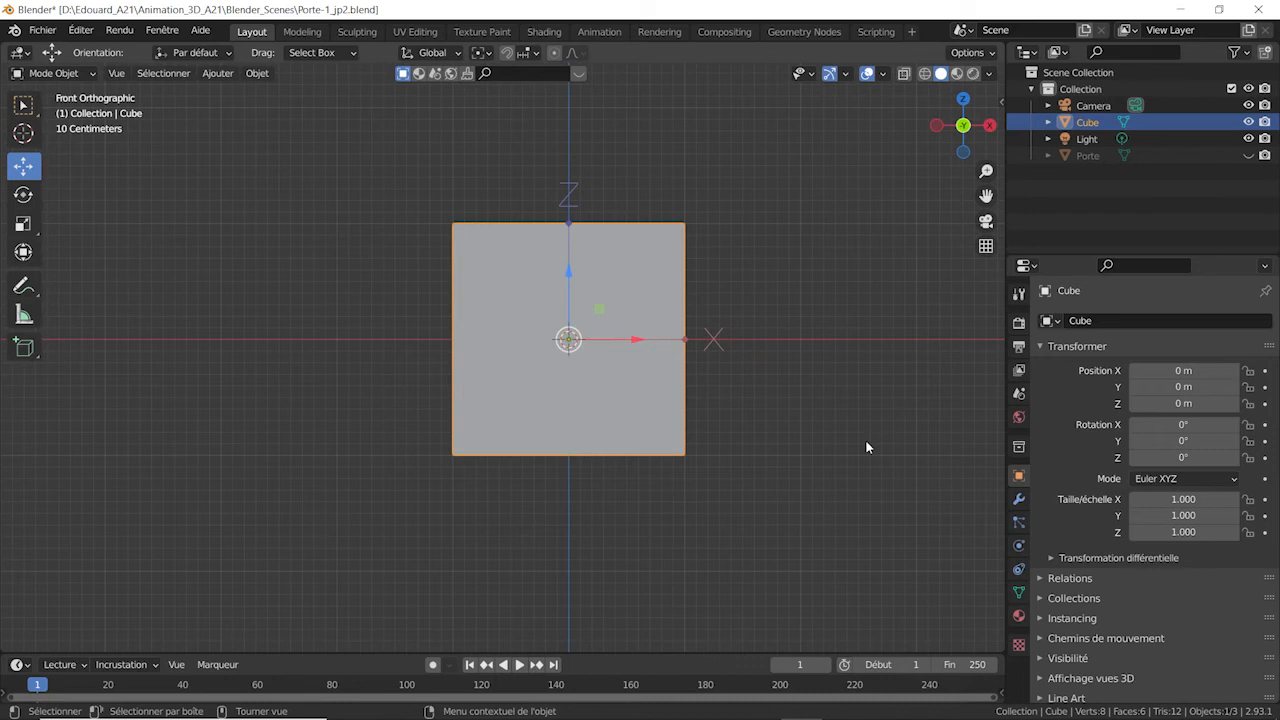
key(g)
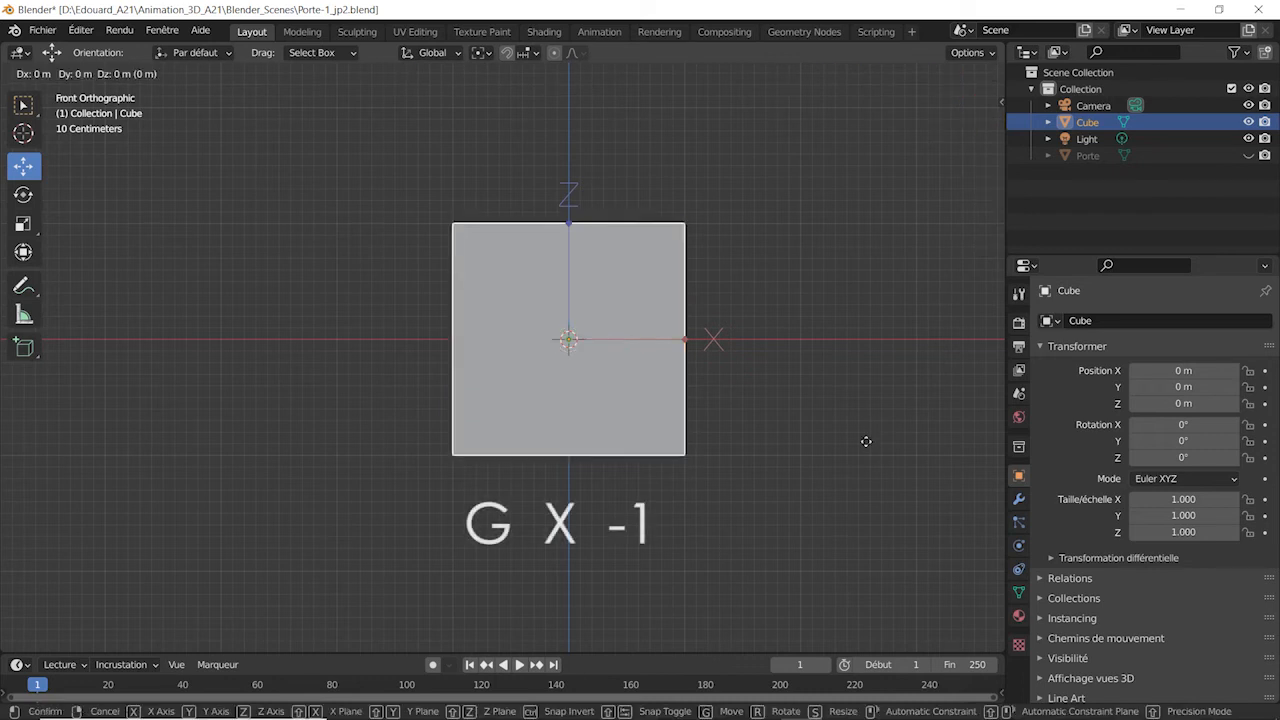
text(x)
text(-1)
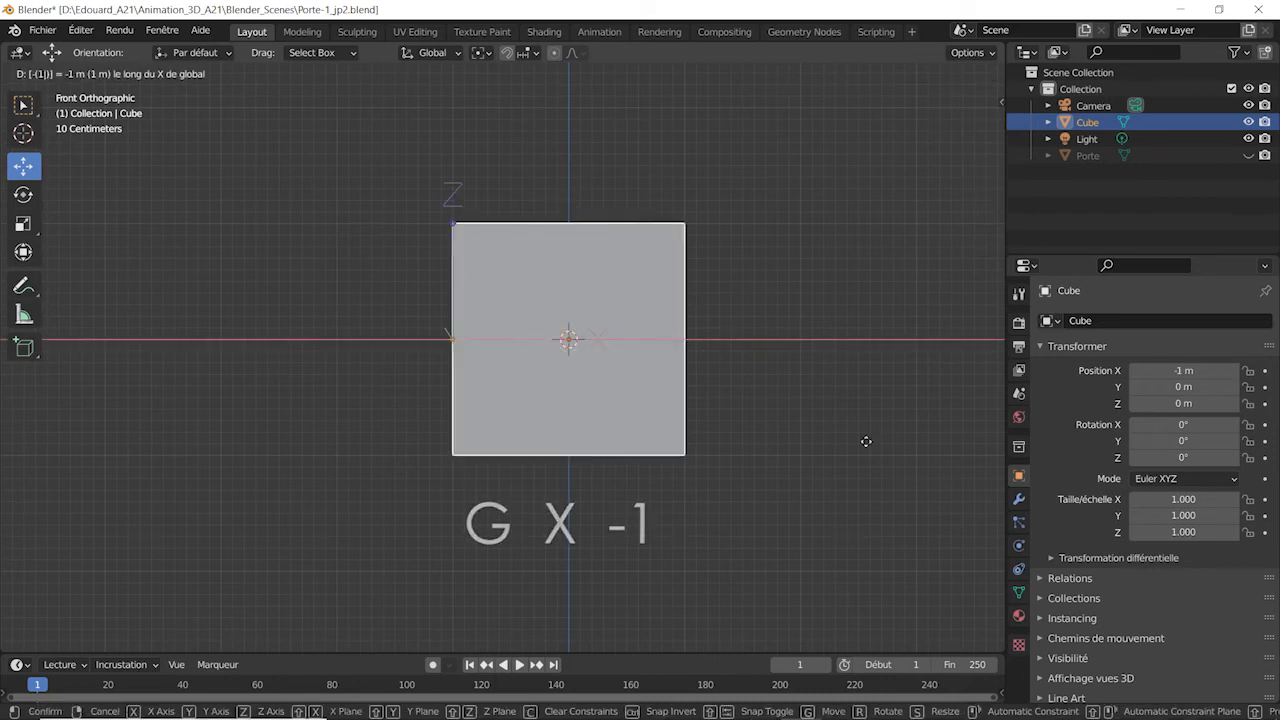
key(Return)
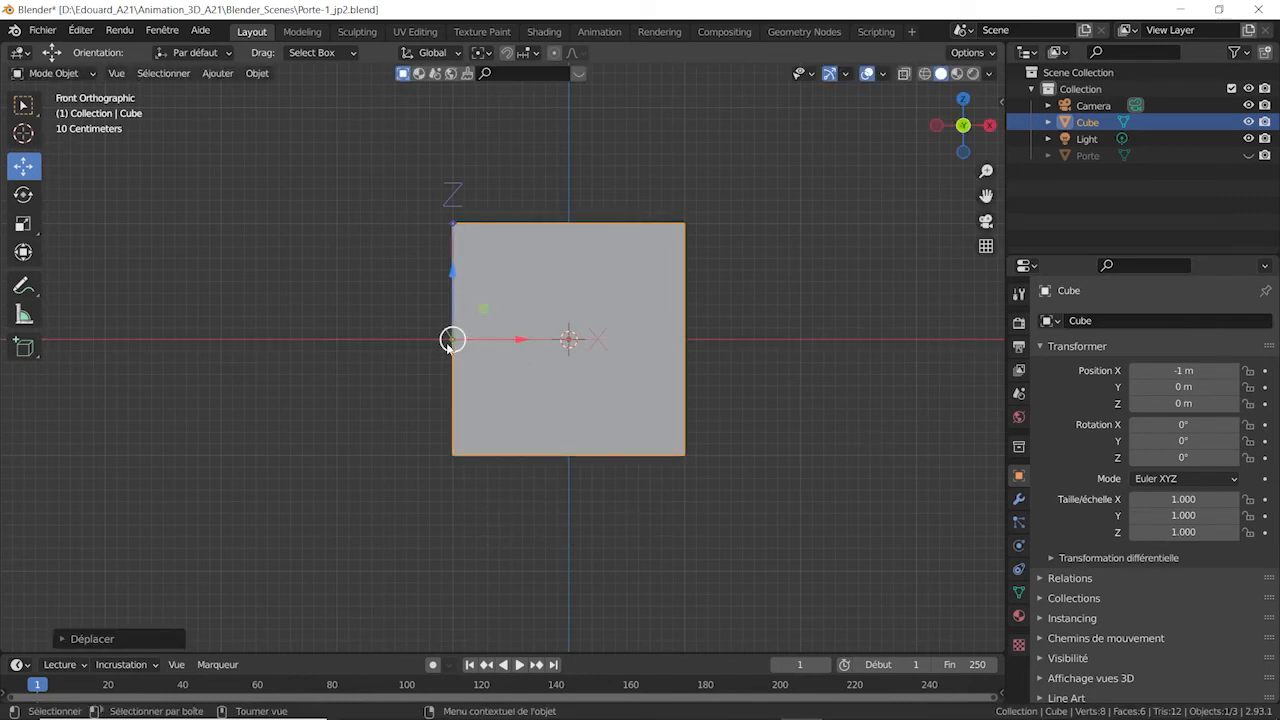
scroll(447, 342, up, 4)
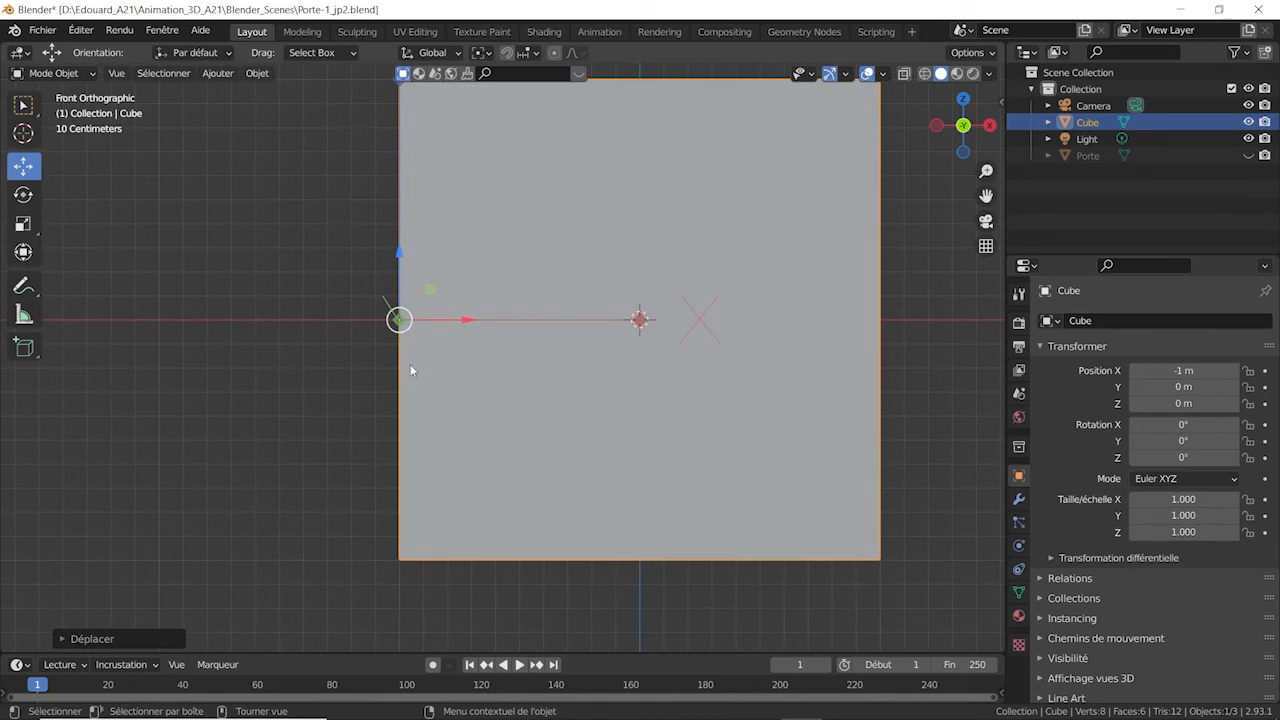
scroll(419, 372, down, 5)
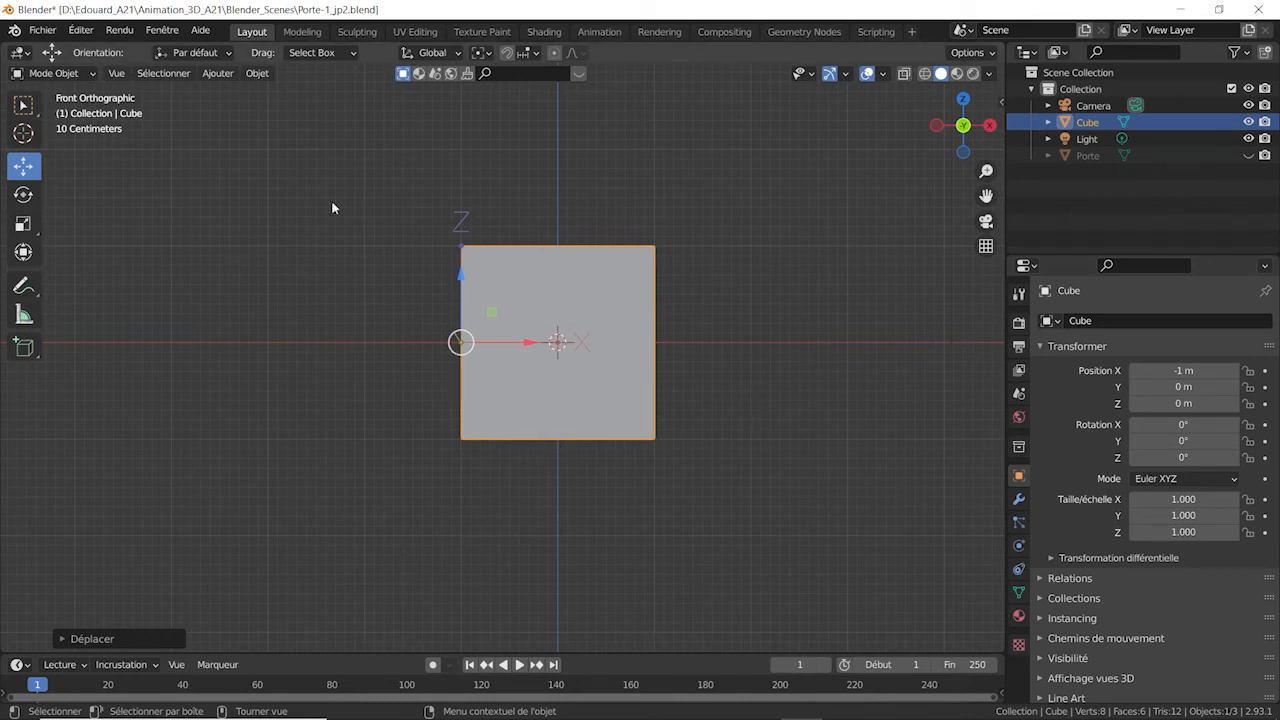
Step: Delete the cube with the shifted origin and add a new cube mesh at the 3D cursor
key(Delete)
key(shift+a)
mouse_move(221, 380)
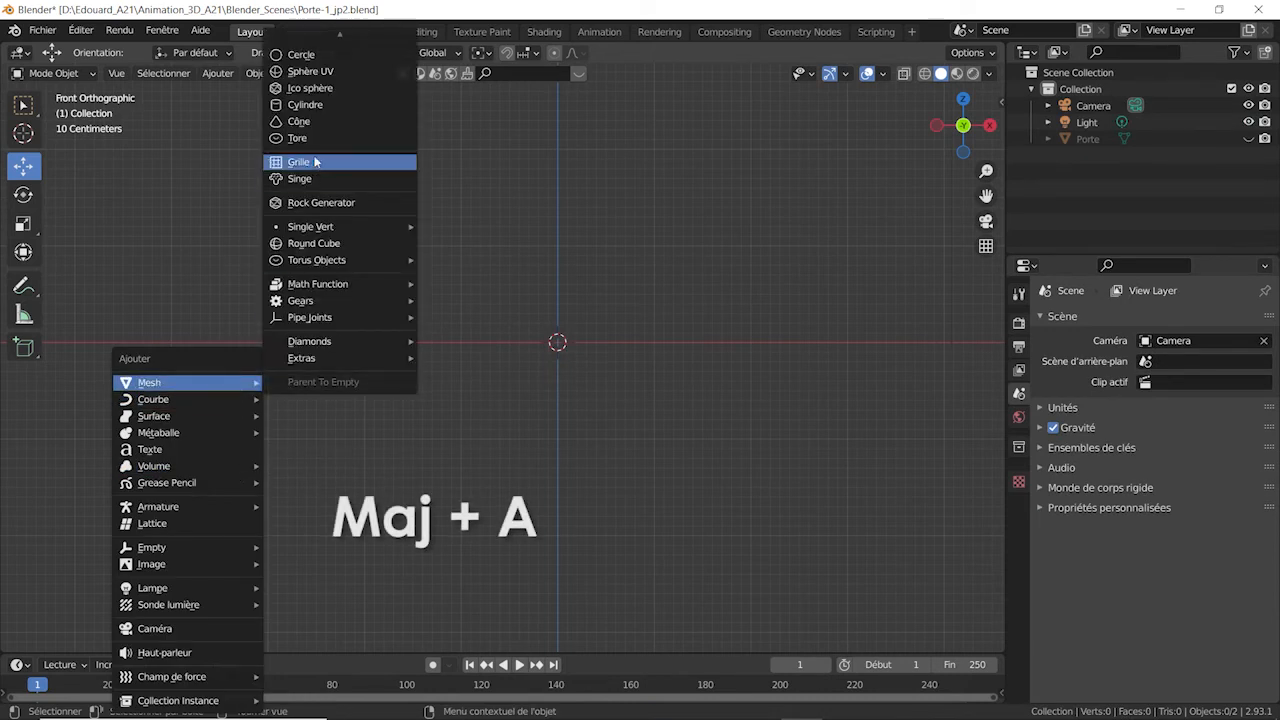
scroll(313, 154, up, 2)
click(300, 61)
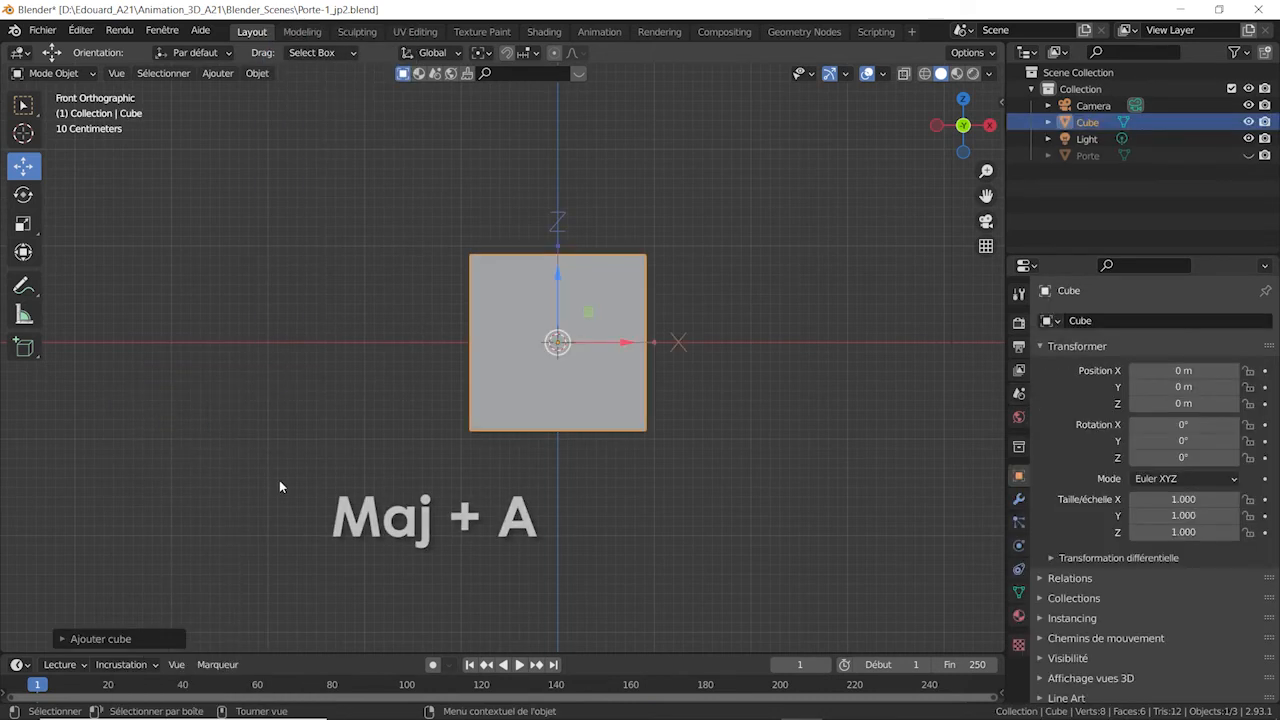
Step: Set the new cube's size to 1 m in its creation settings
click(106, 639)
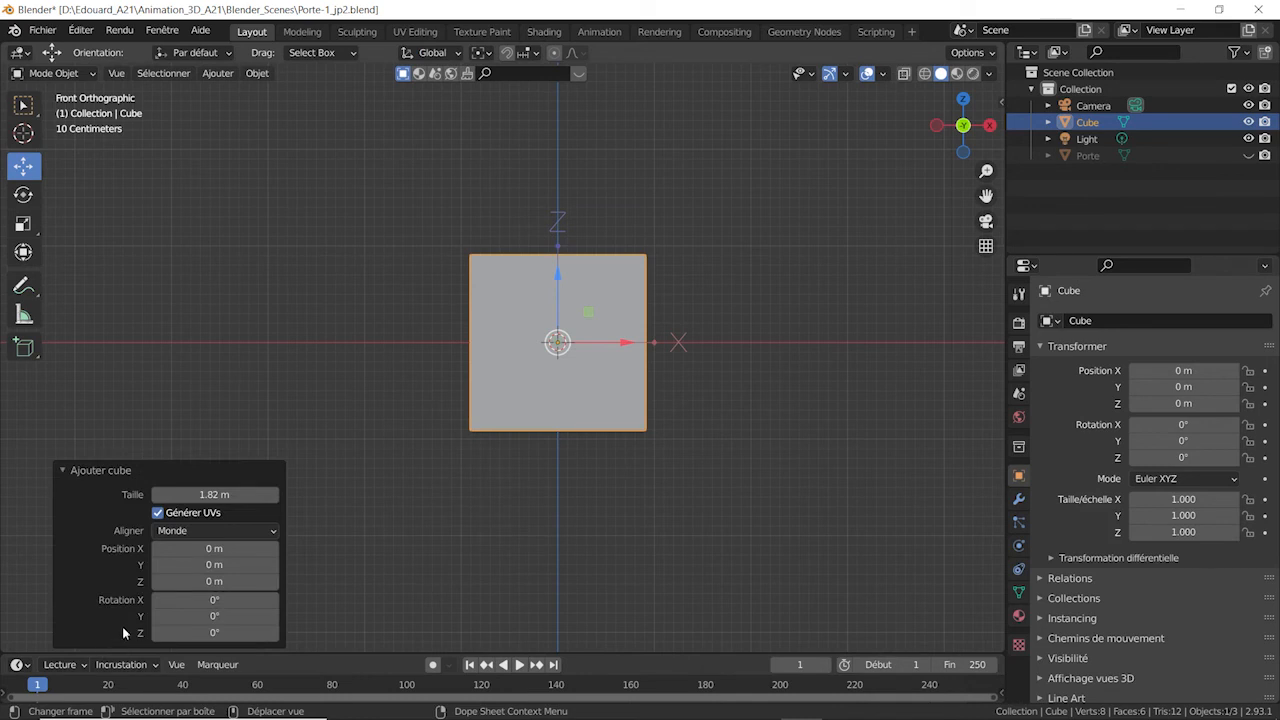
click(239, 494)
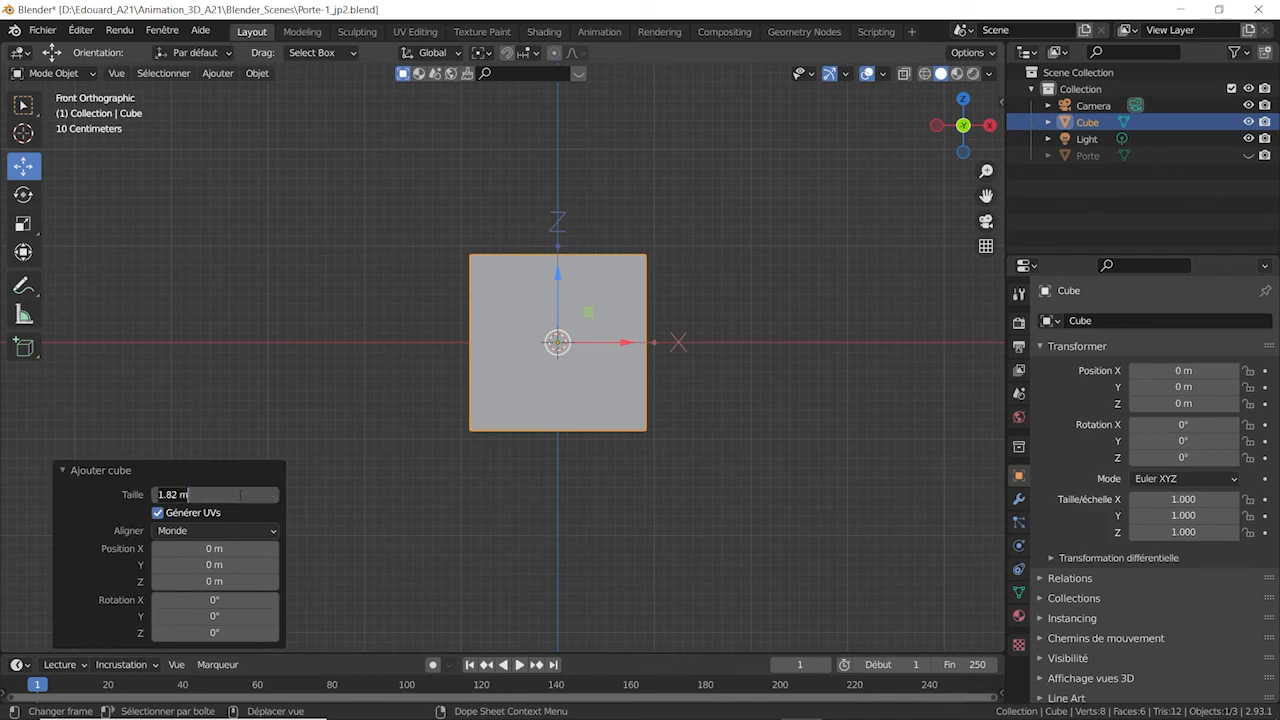
text(2)
key(BackSpace)
text(1)
key(Return)
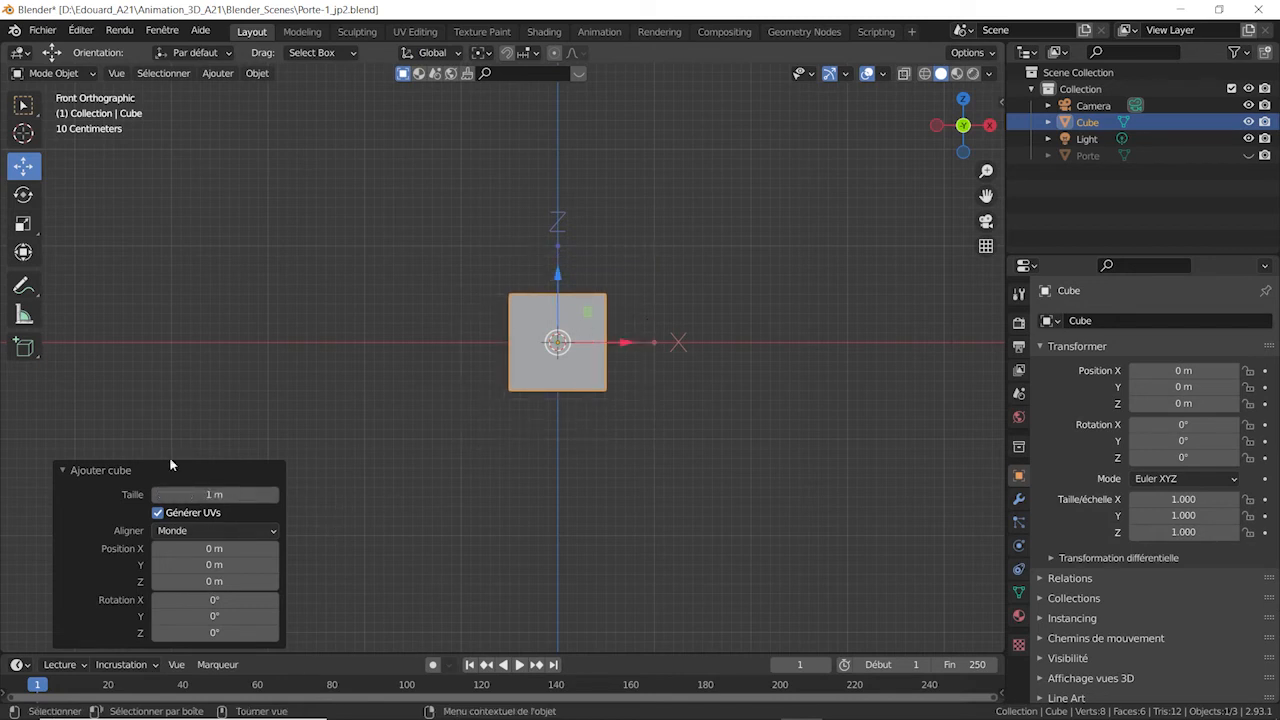
click(65, 470)
scroll(367, 397, up, 2)
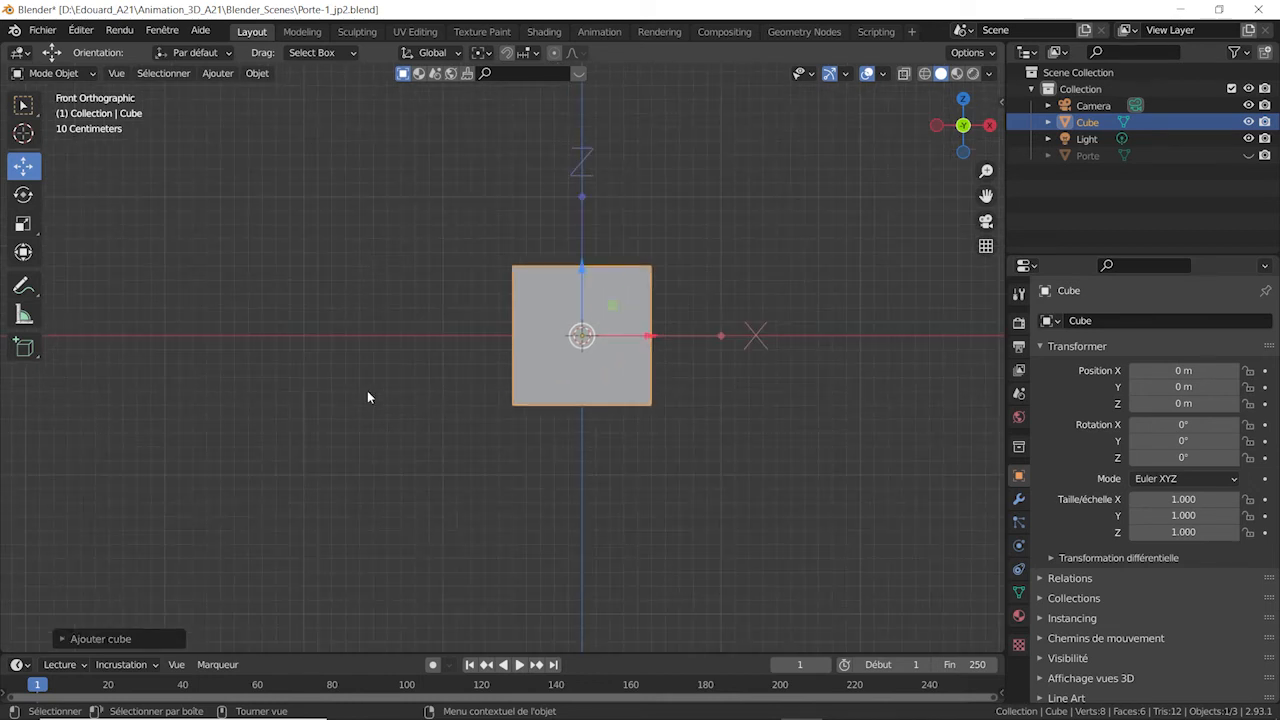
scroll(367, 397, up, 1)
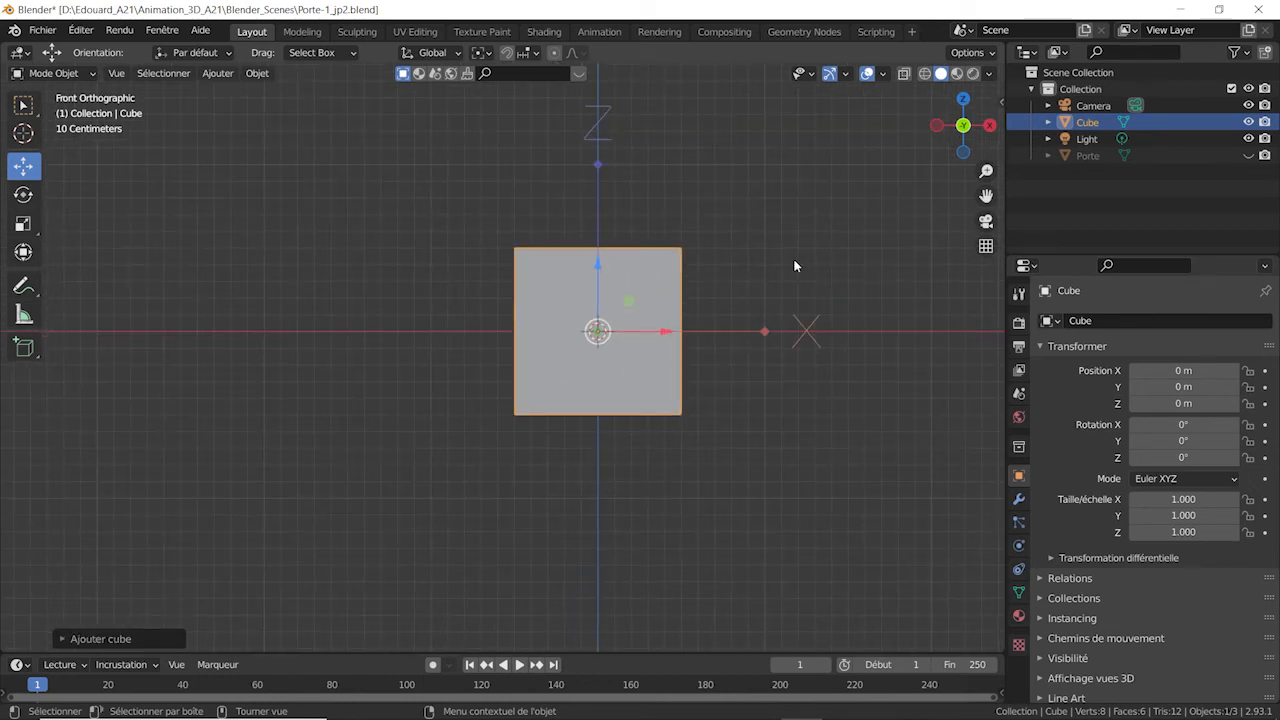
Step: Move only the cube's origin -0.5 m along X onto its left face, and turn off the origins-only transform restriction
click(967, 52)
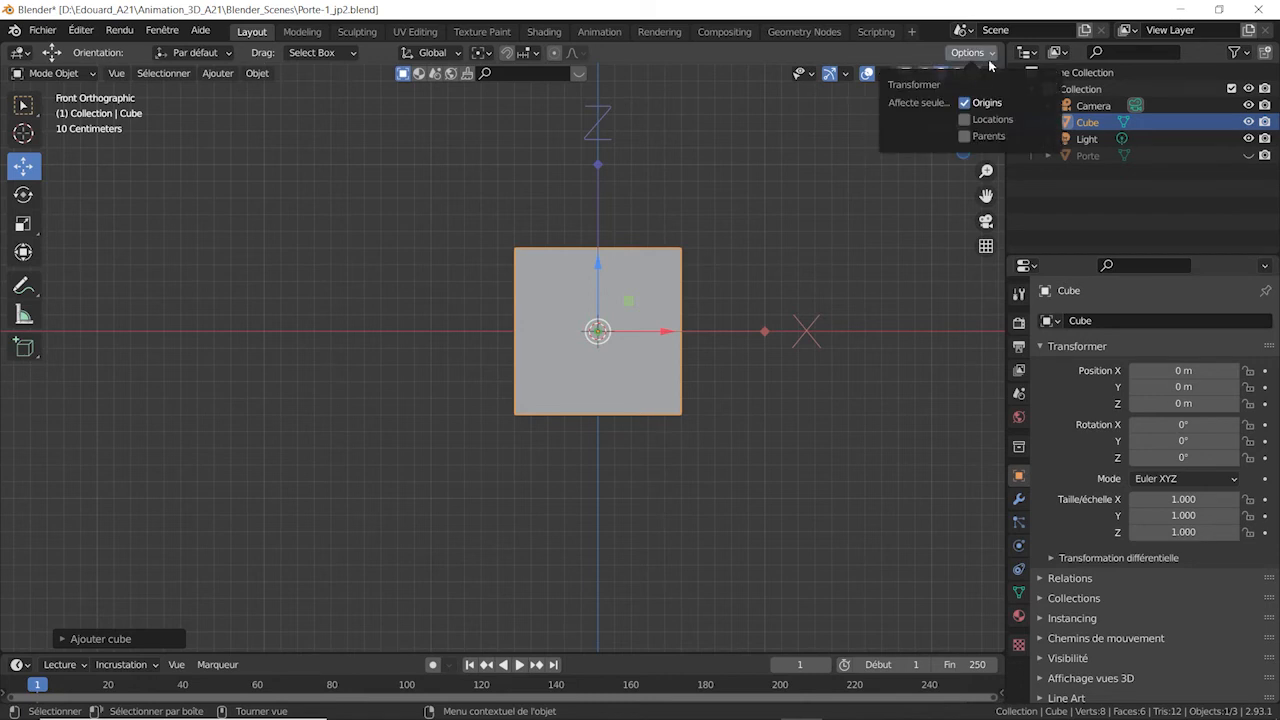
click(965, 103)
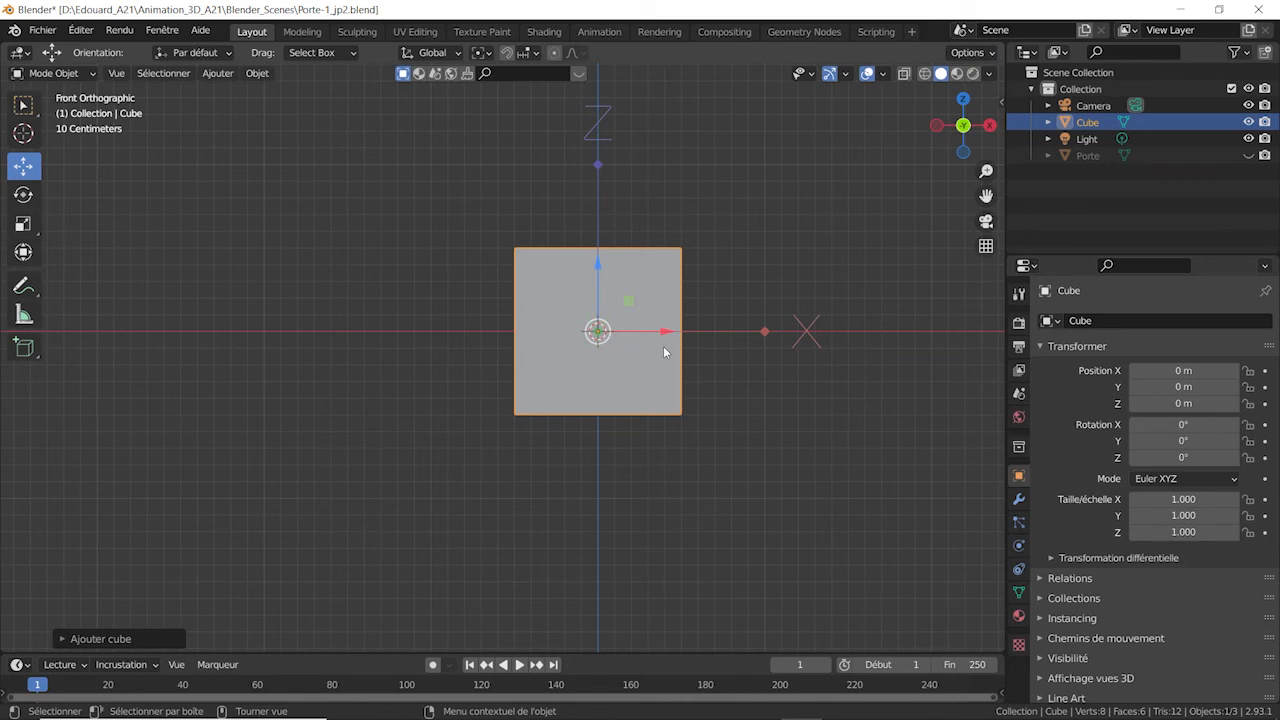
text(gx)
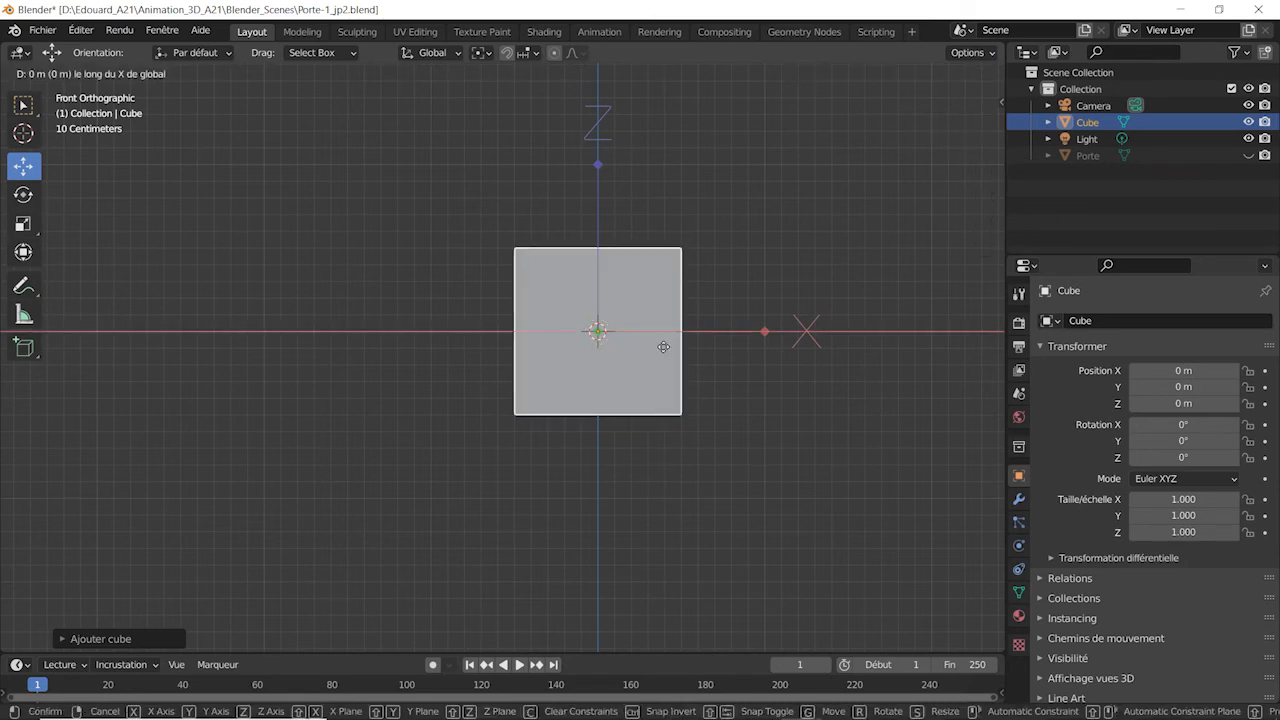
text(-0.5)
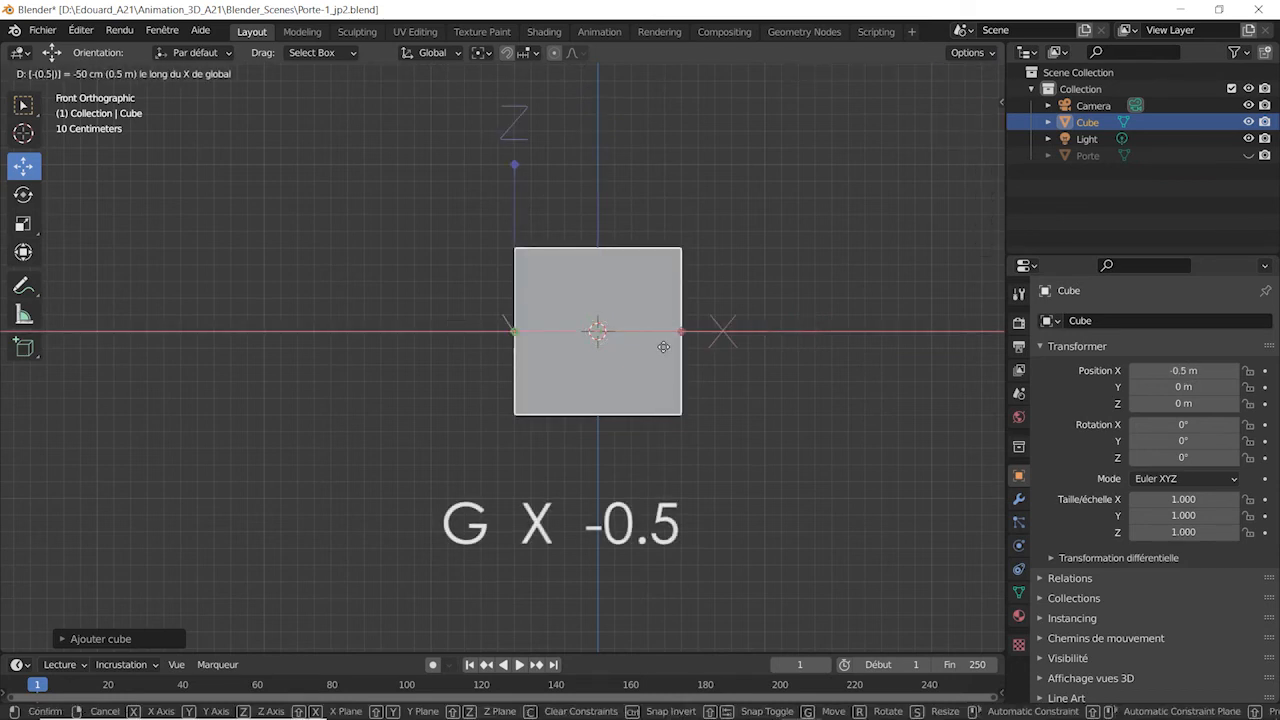
key(Return)
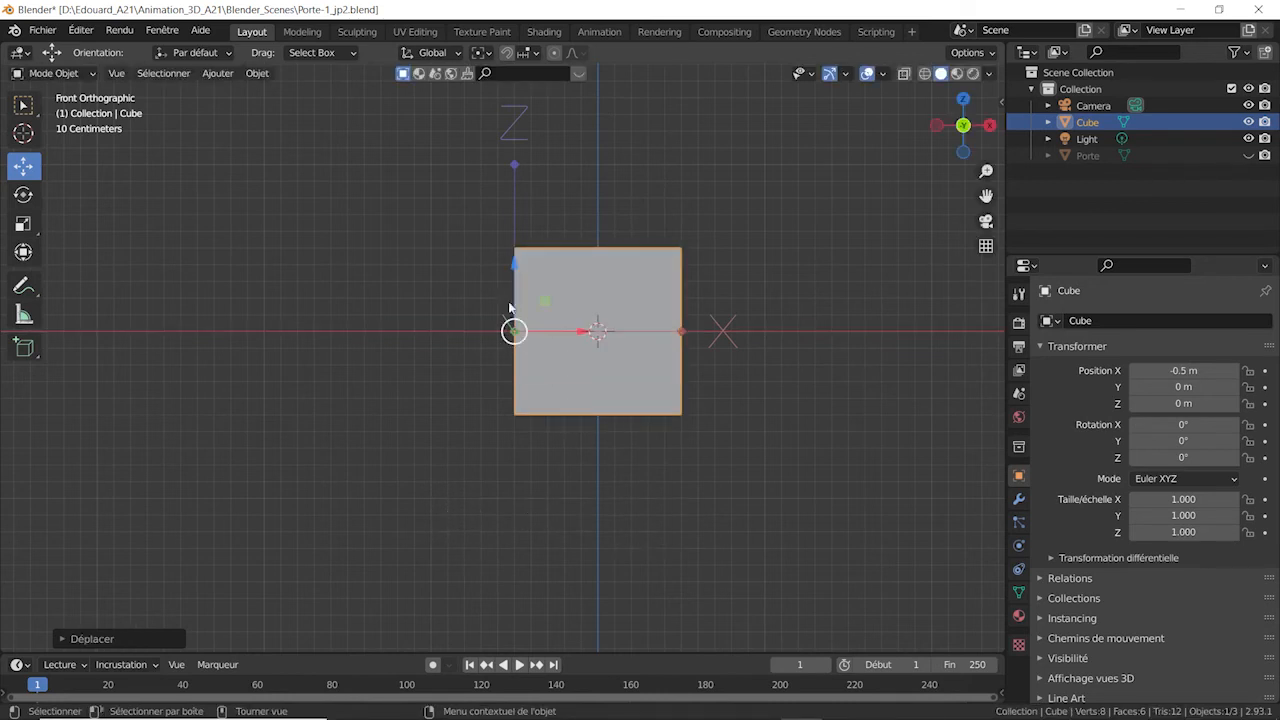
click(967, 52)
click(965, 103)
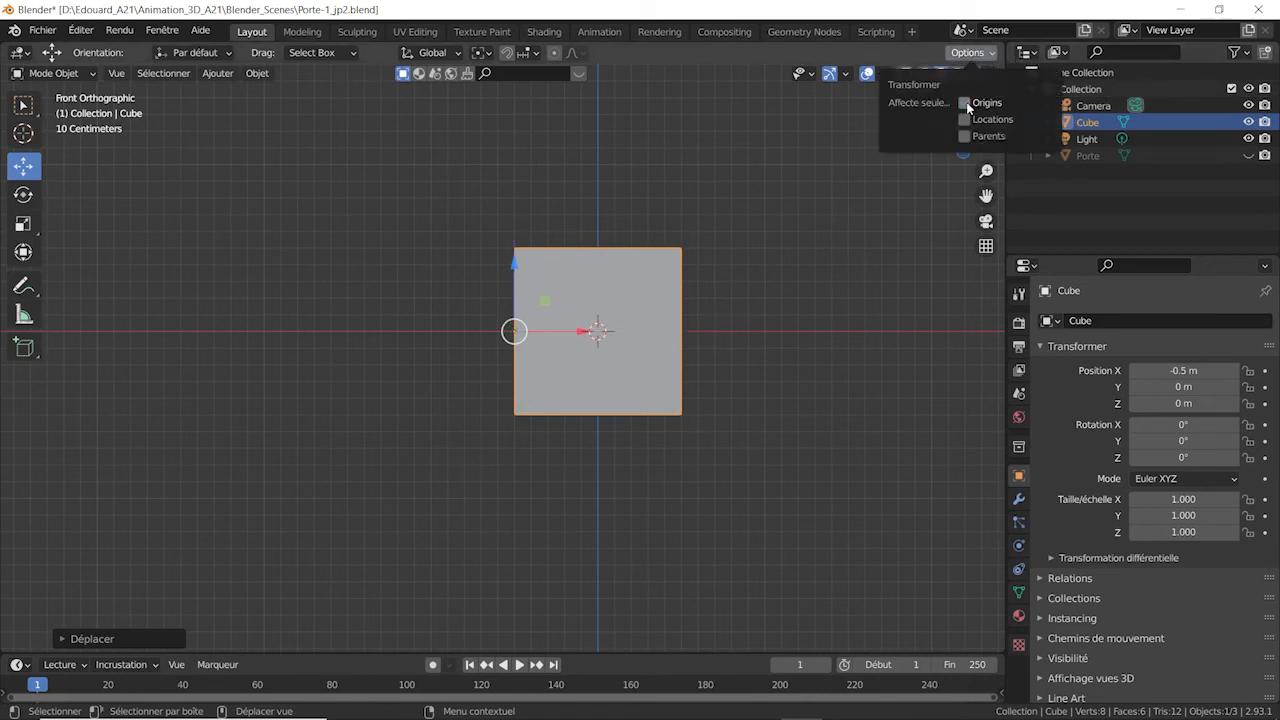
Step: Try rotating and scaling the cube about the origin on its left face, undoing the trial transforms
click(23, 195)
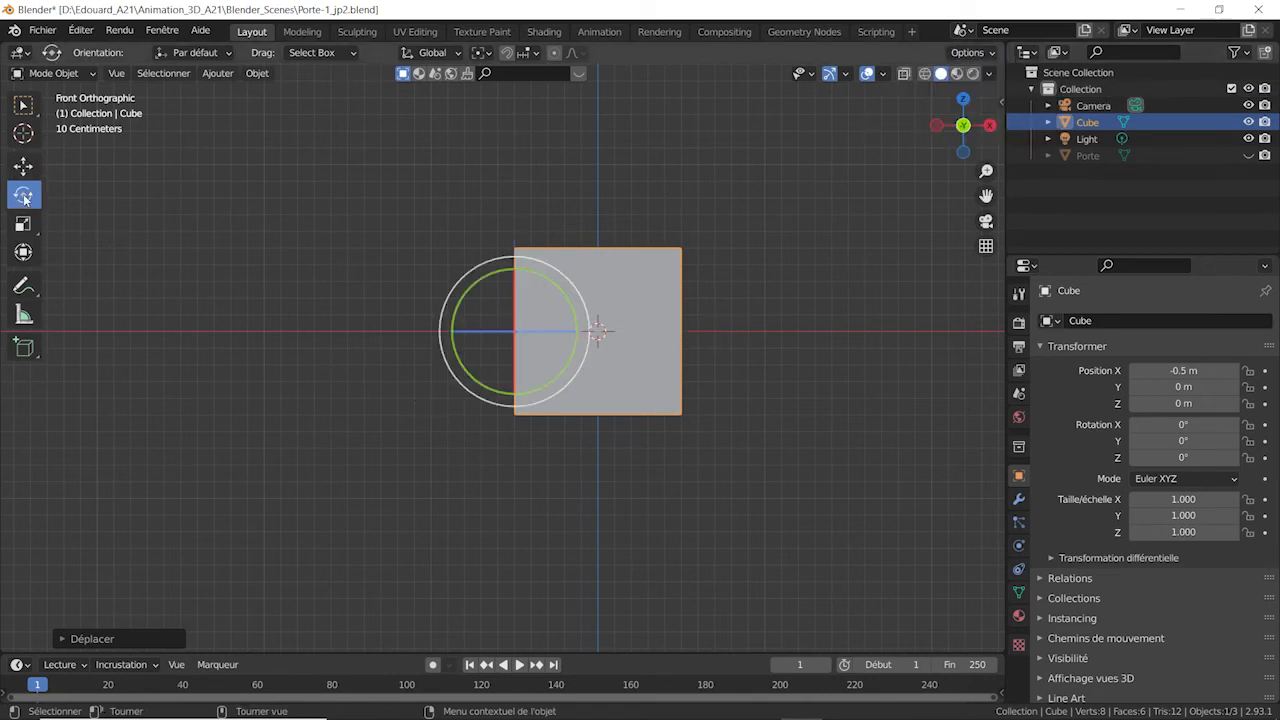
mouse_move(485, 326)
mouse_down()
mouse_move(463, 326)
mouse_move(542, 326)
mouse_move(457, 329)
mouse_move(478, 338)
mouse_up()
key(ctrl+z)
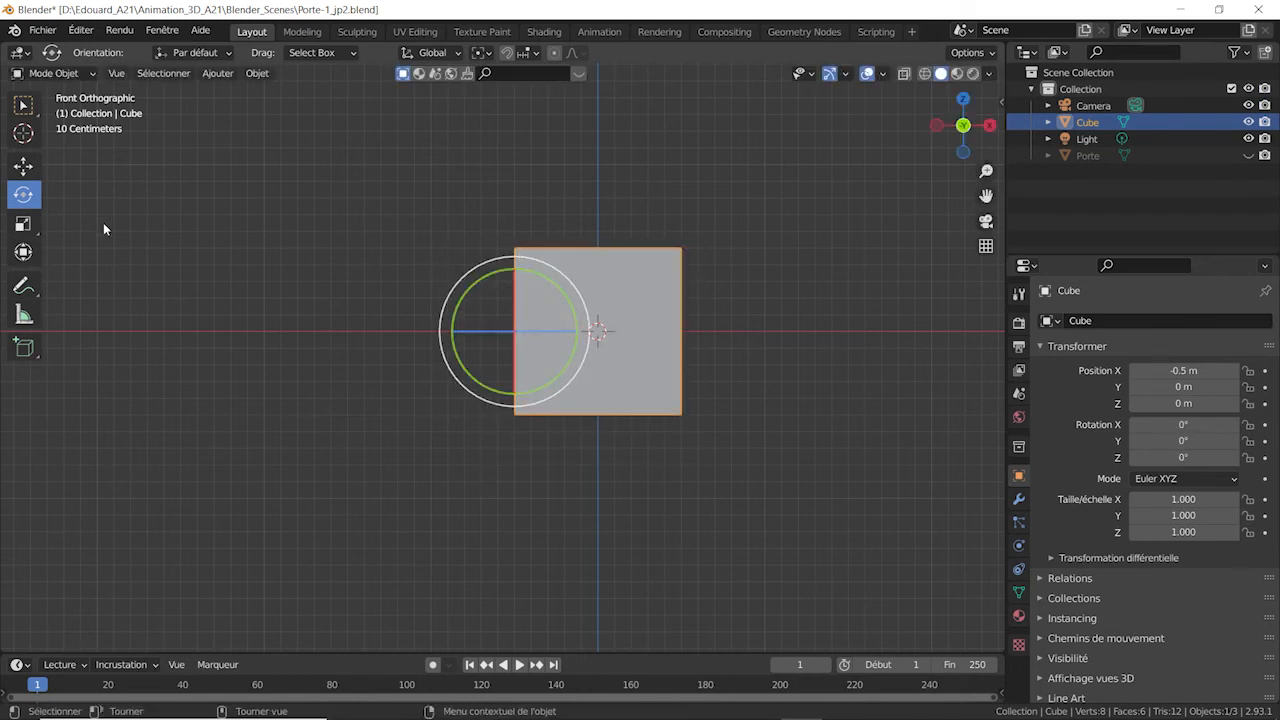
click(27, 226)
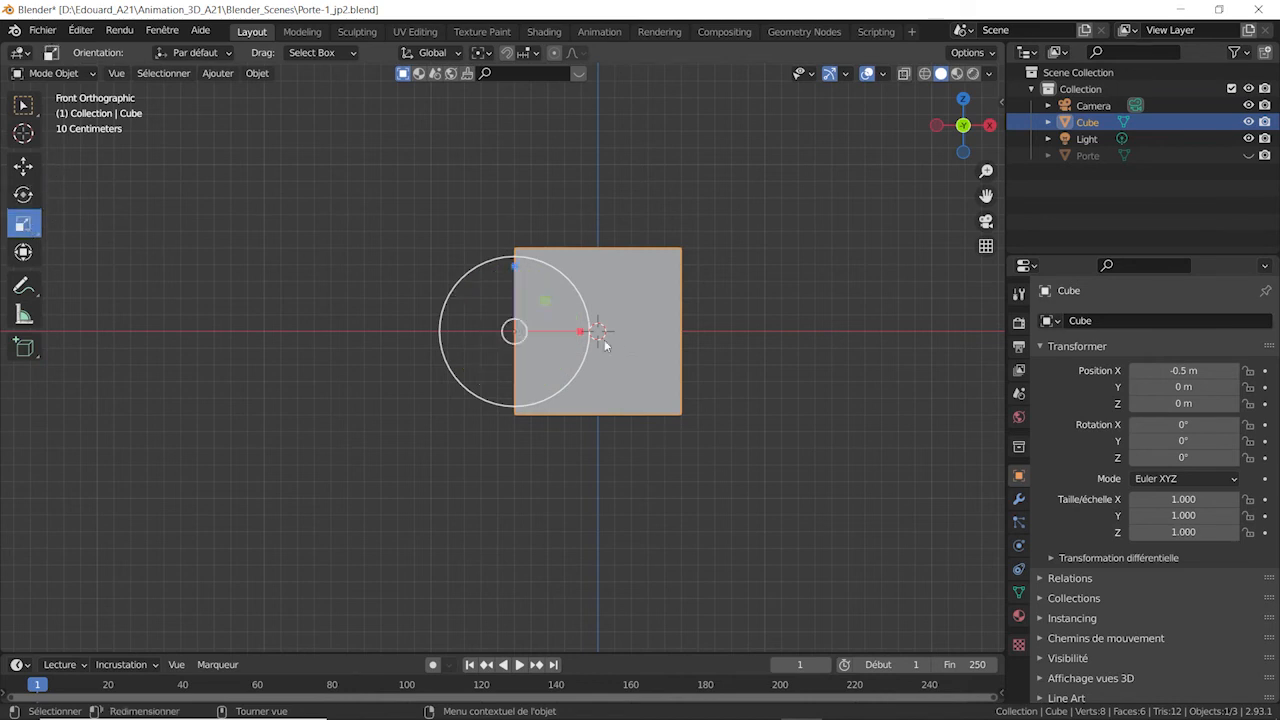
mouse_move(580, 331)
mouse_down()
mouse_move(610, 330)
mouse_move(581, 332)
mouse_up()
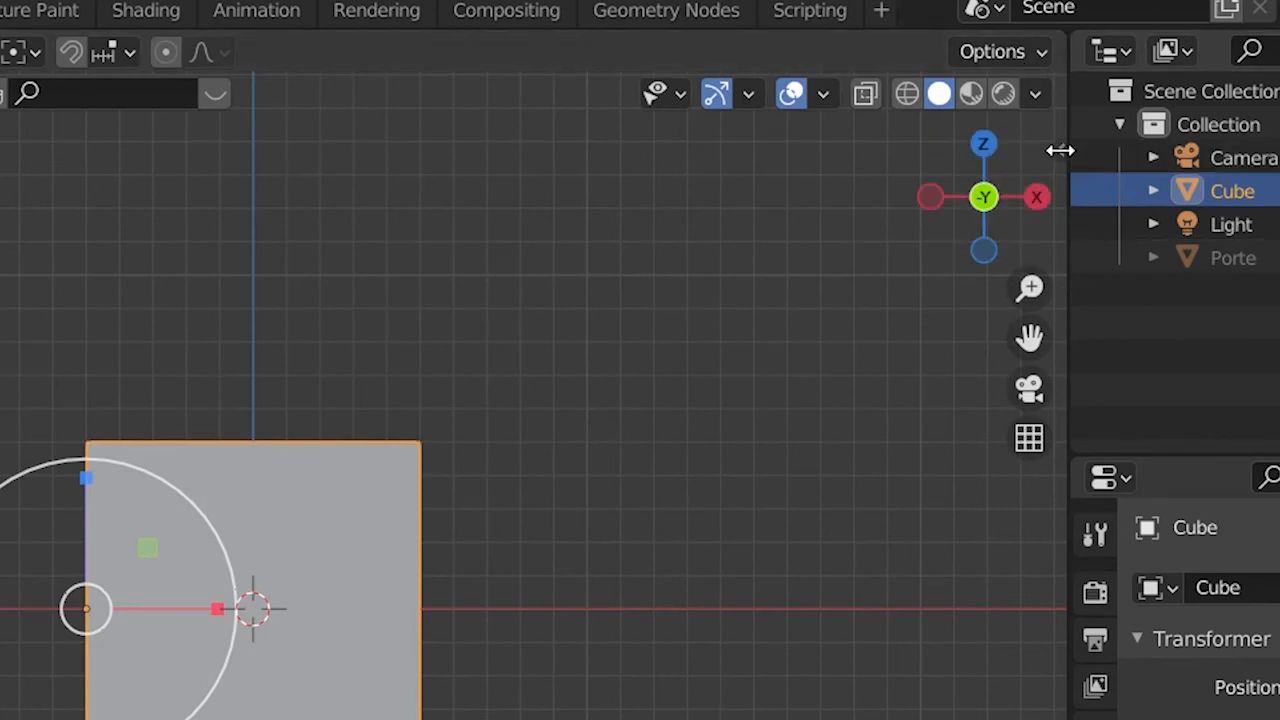
Step: Examine the sidebar's tool settings for where transforms can be restricted to origins, locations or parents
key(n)
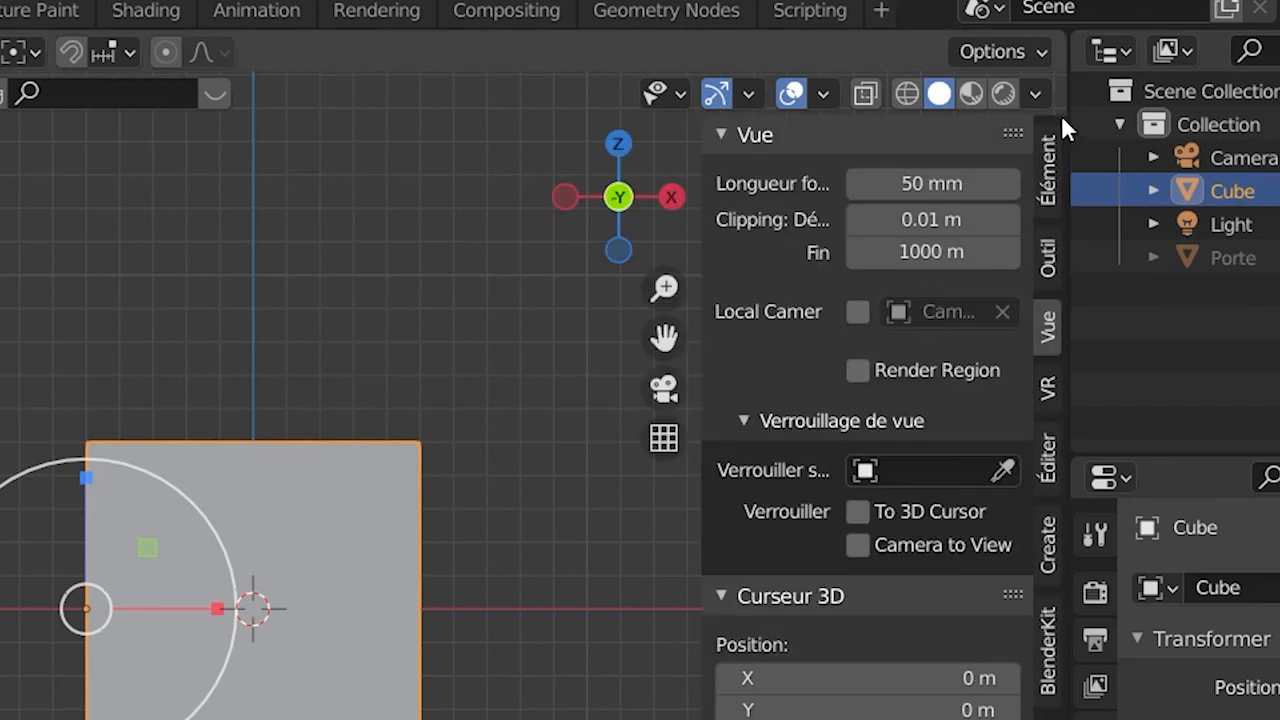
click(1046, 257)
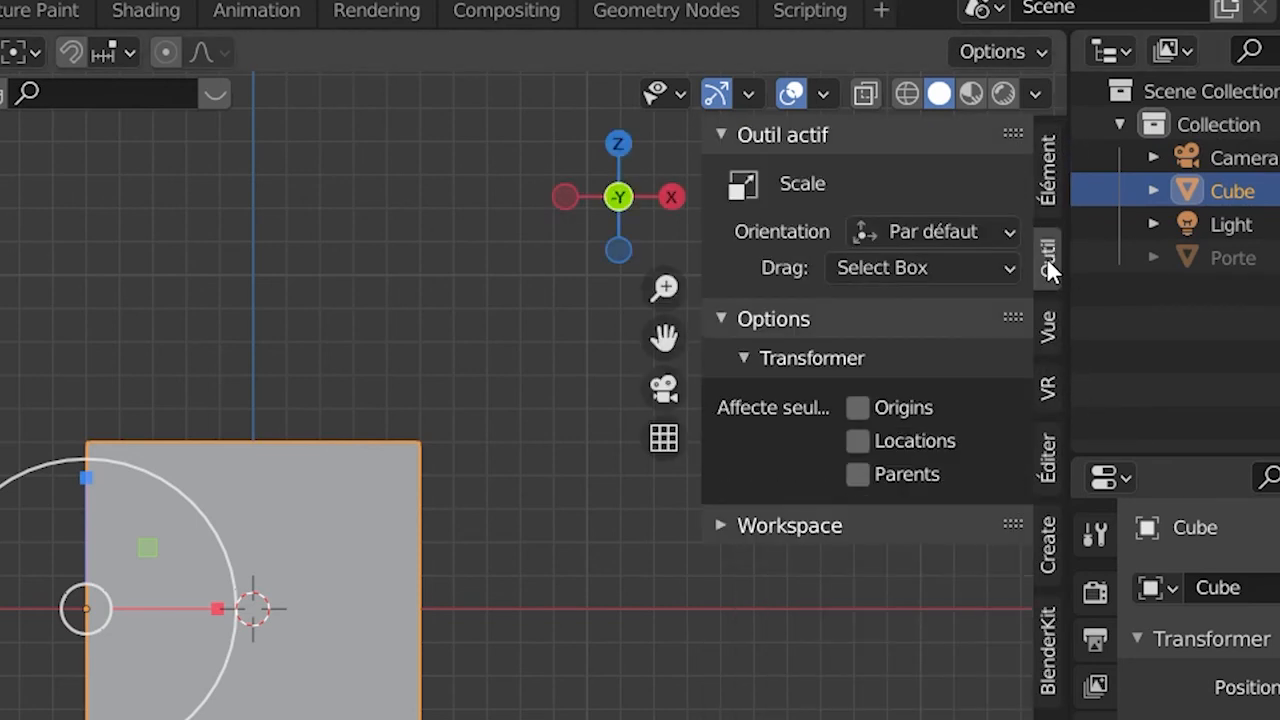
click(722, 316)
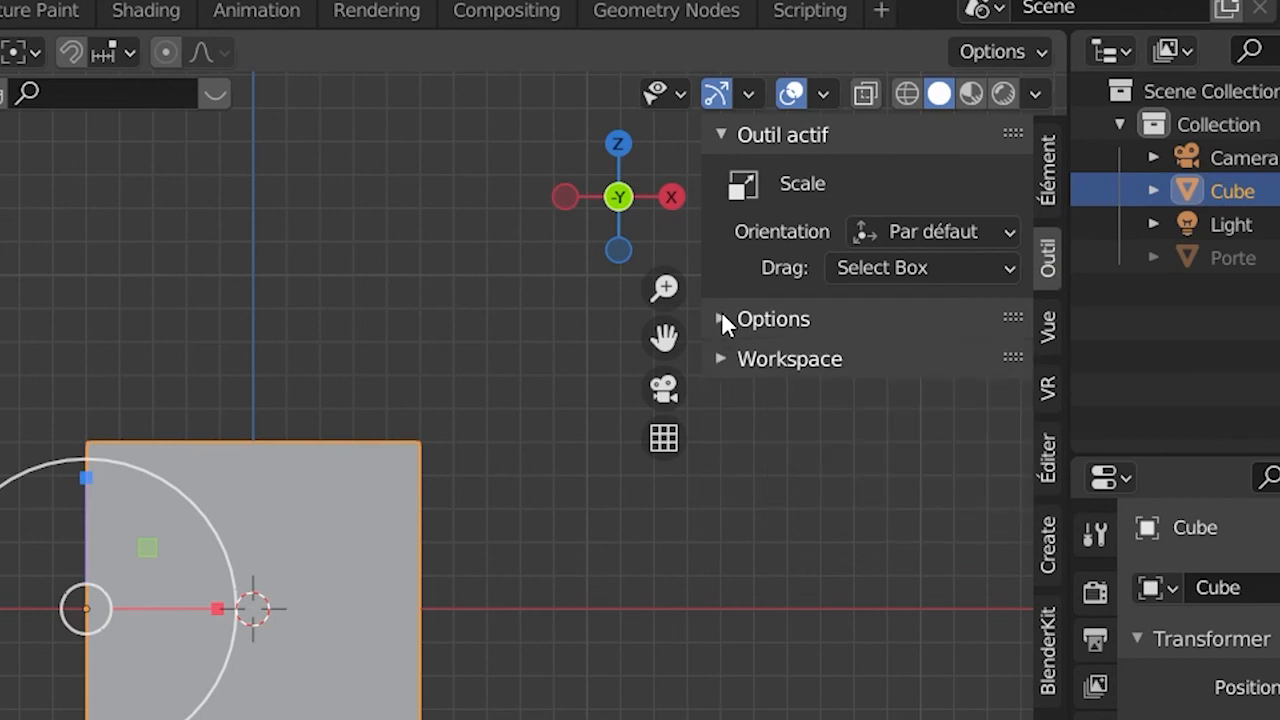
click(723, 318)
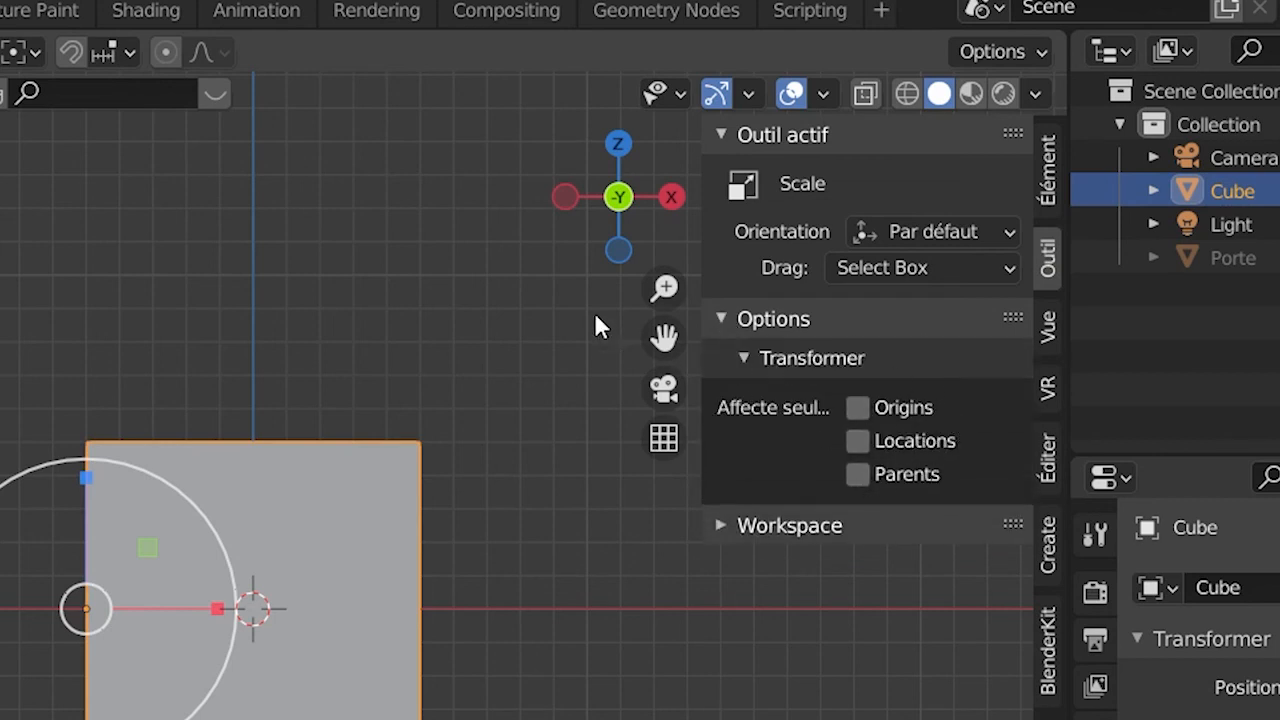
key(n)
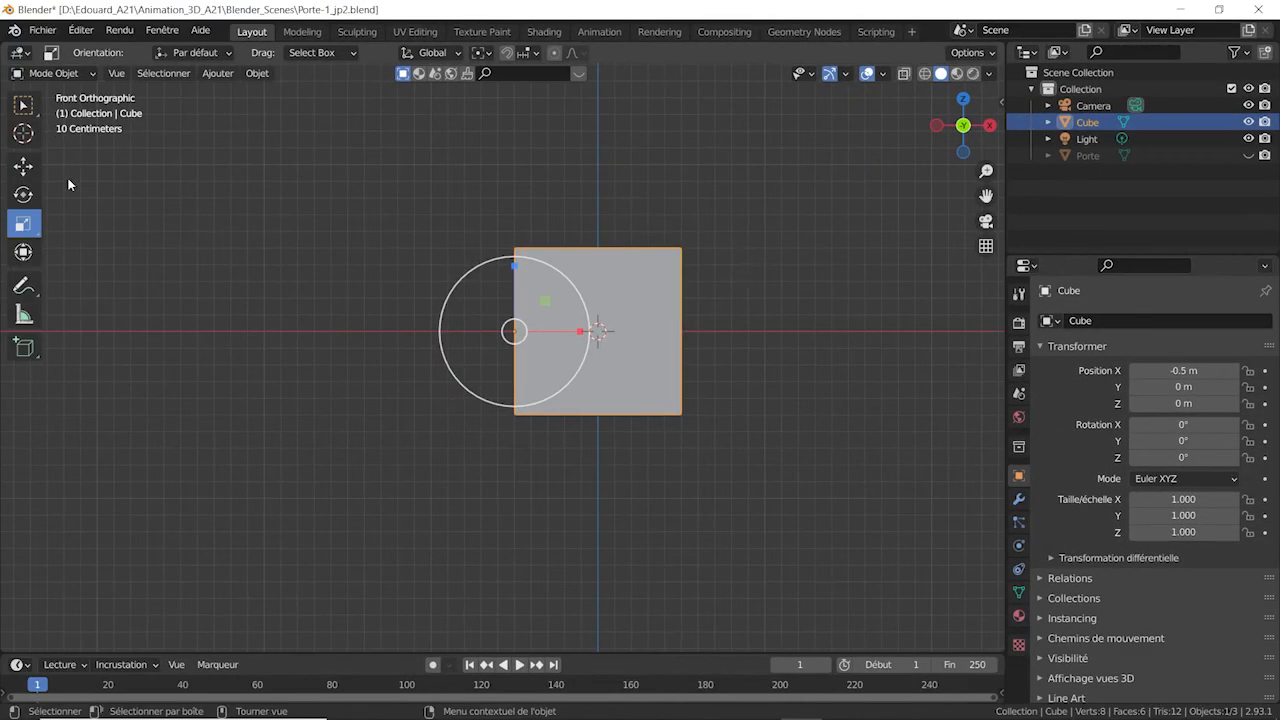
Step: Switch the cube to Edit Mode and show its mesh in see-through wireframe
click(73, 72)
click(79, 111)
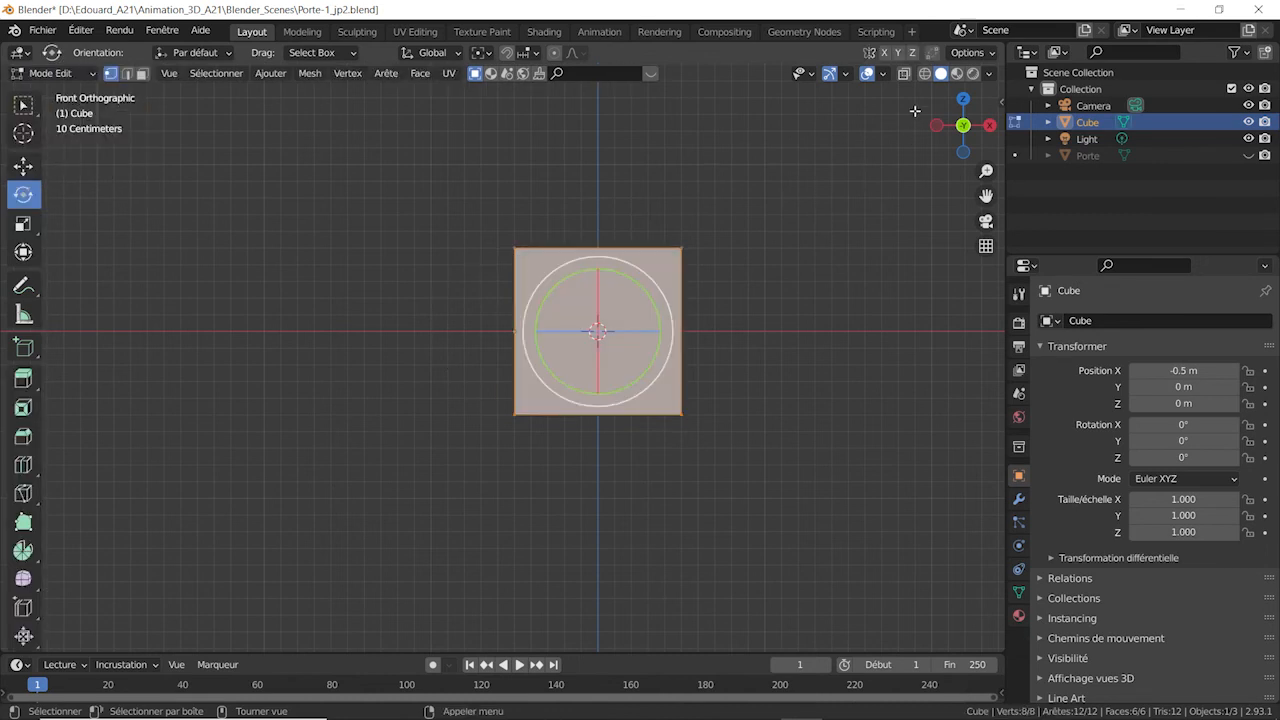
click(904, 74)
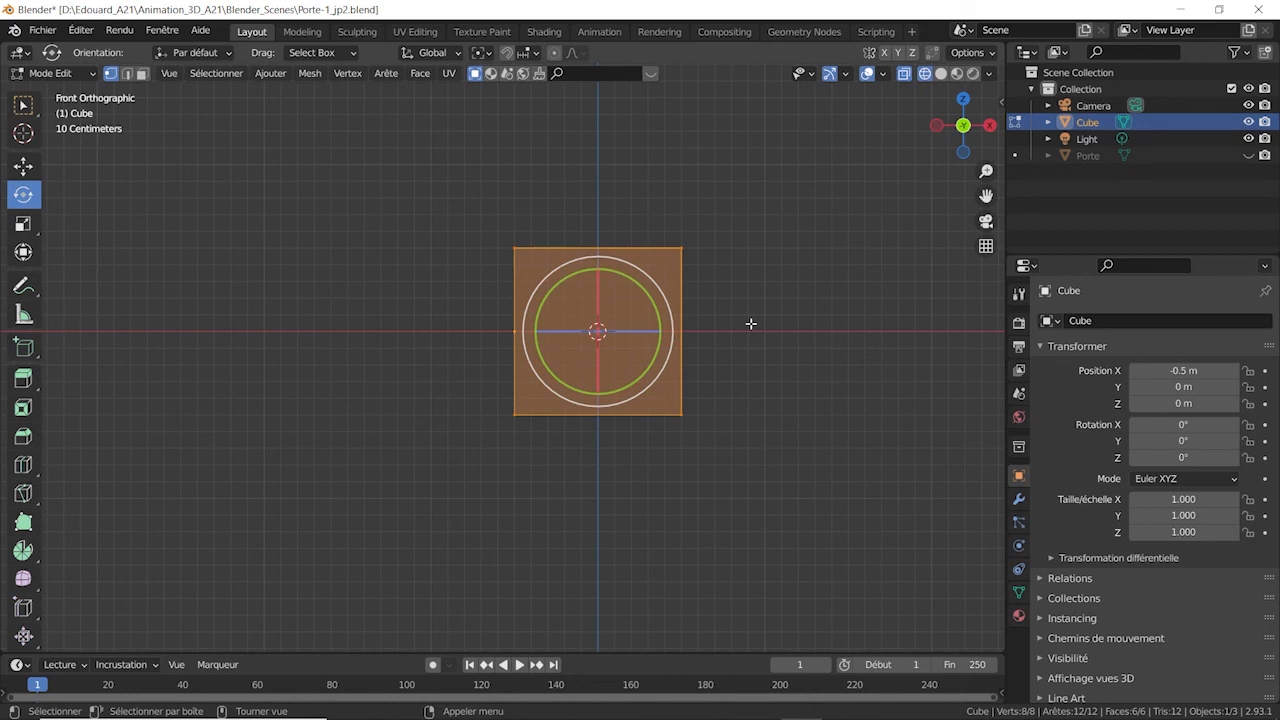
scroll(746, 317, up, 3)
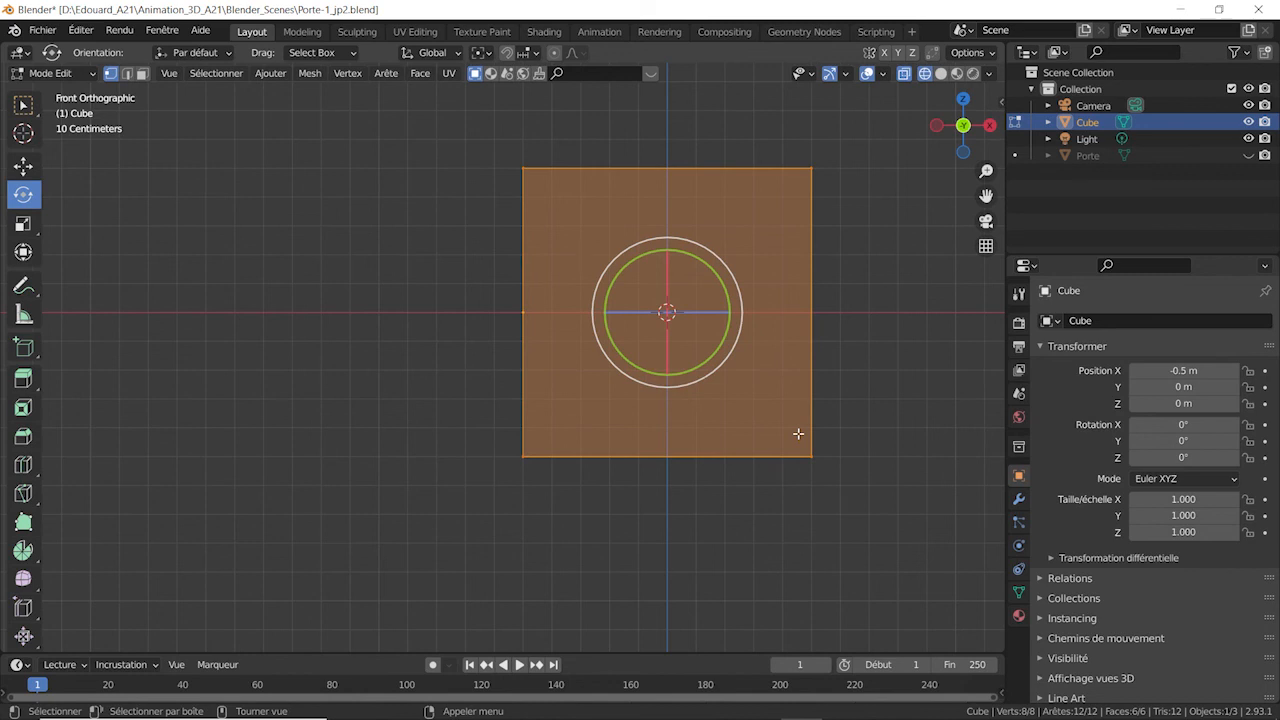
Step: Move the cube's whole mesh up about 0.5 m along Z so its base meets the origin's level, and return to Object Mode
key(g)
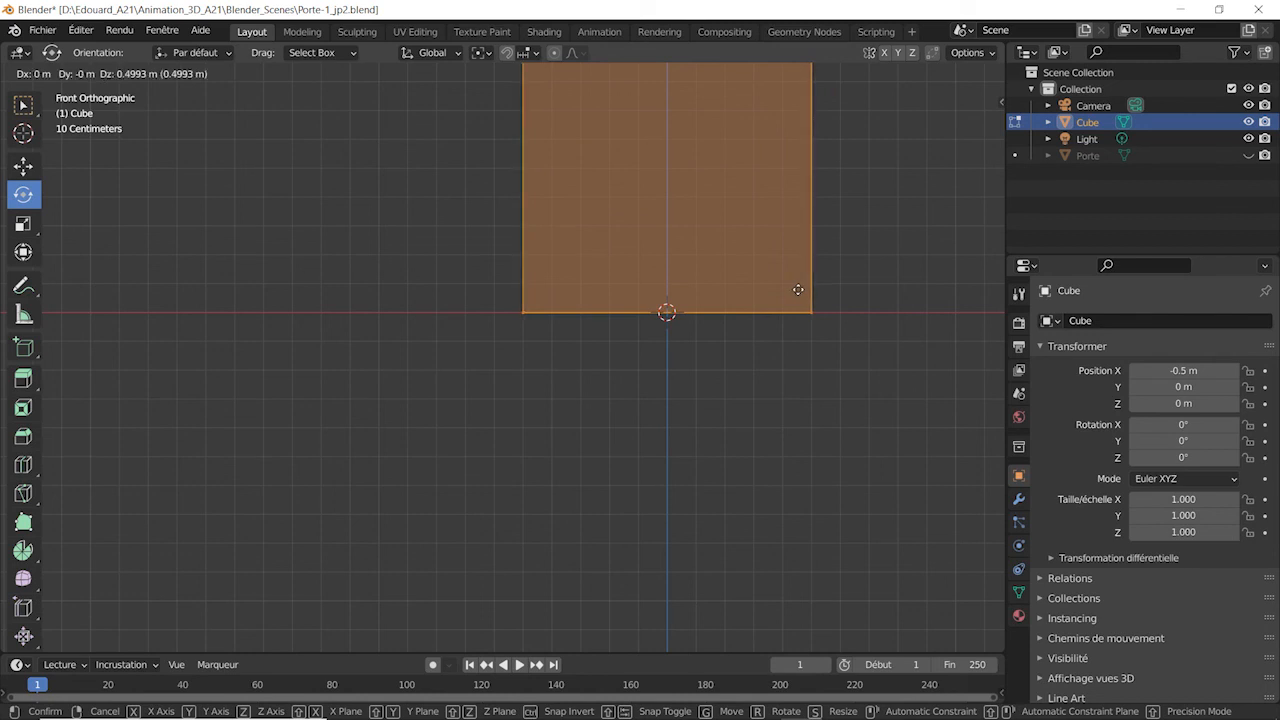
click(798, 290)
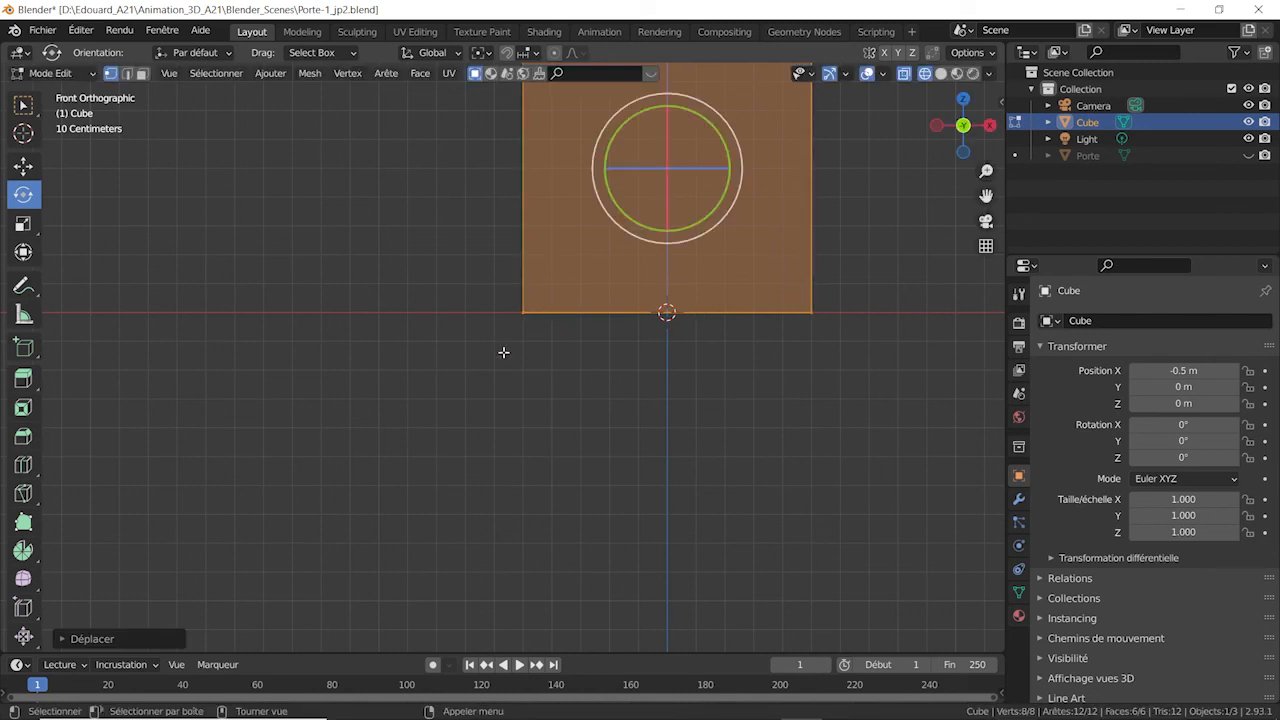
key(KP_Decimal)
click(84, 76)
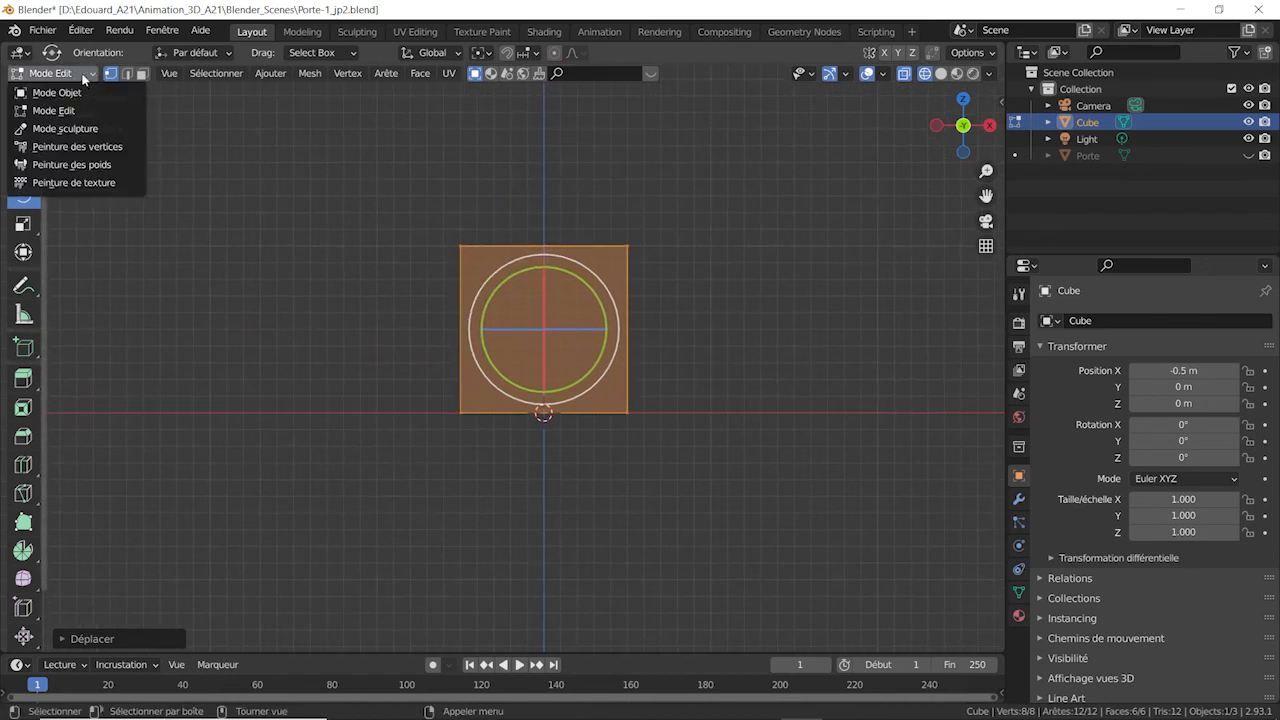
click(80, 93)
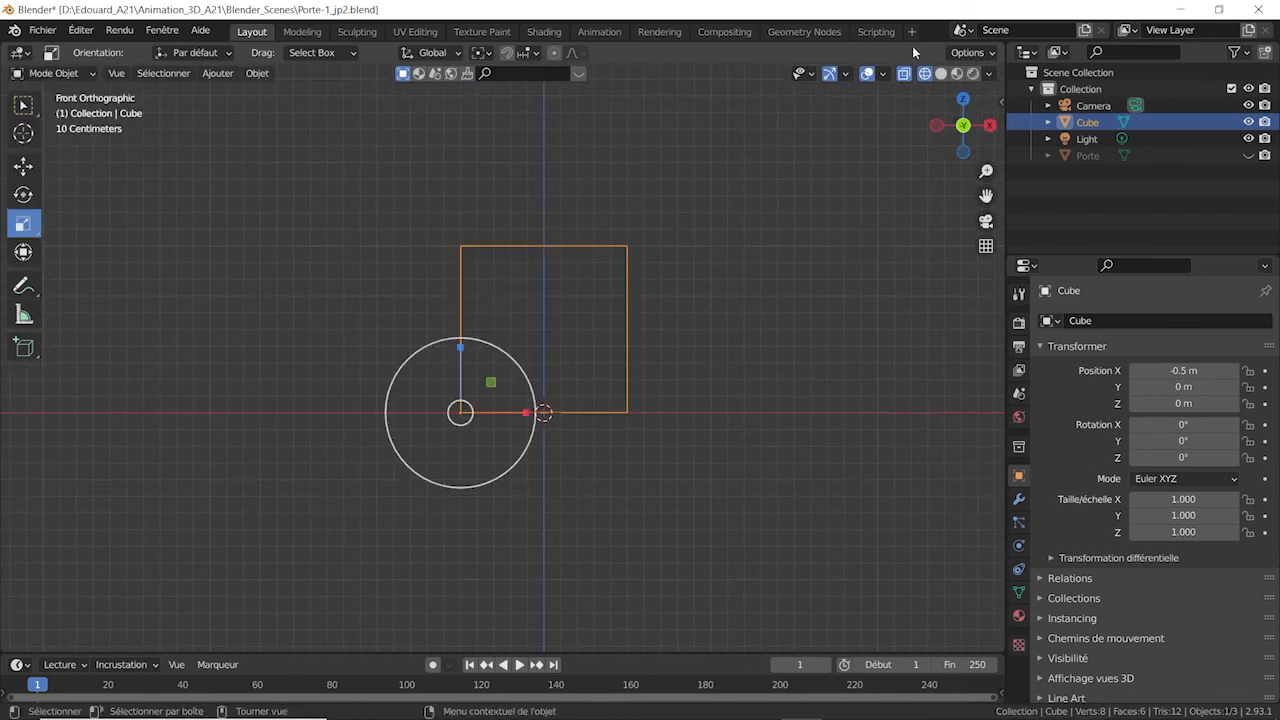
Step: Open the options that limit transformations to origins, locations or parents
click(990, 56)
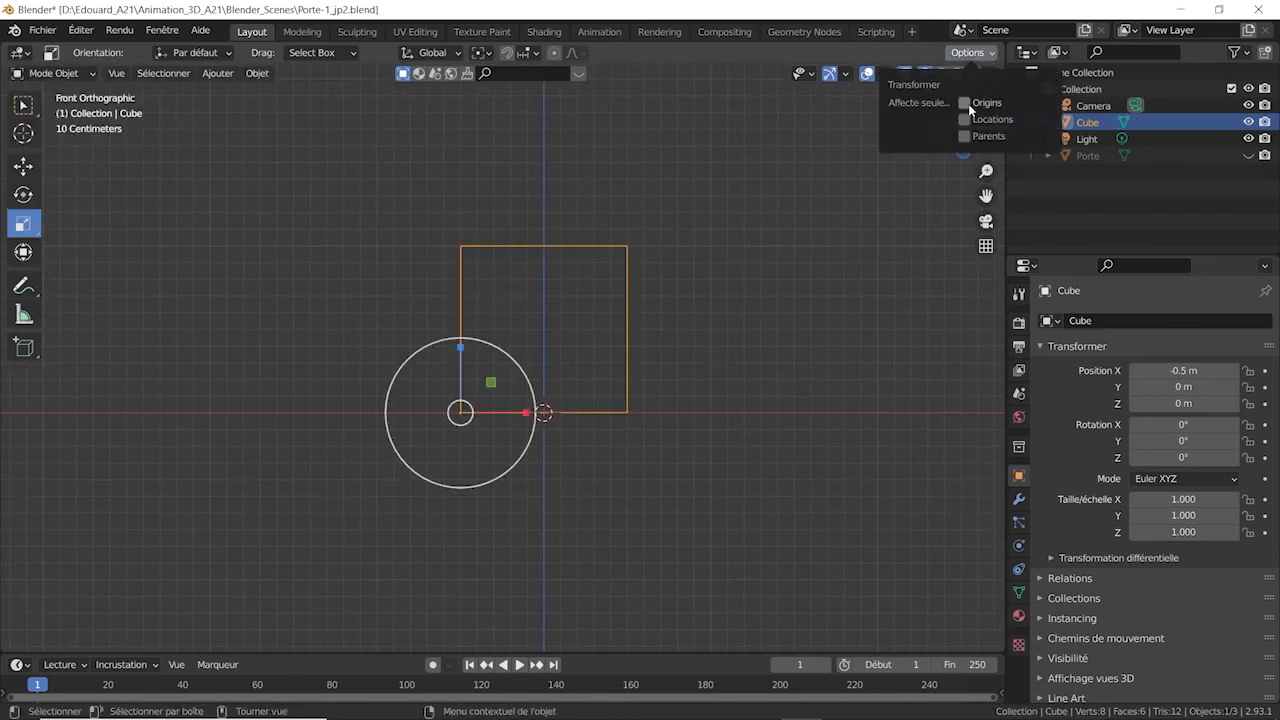